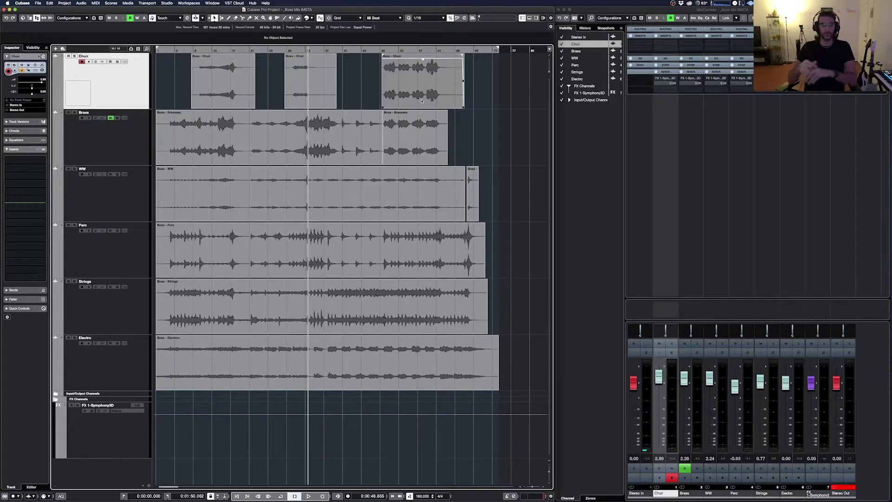
# Play the full mix from the start of the project to its end to review the balance.
pyautogui.press('.')
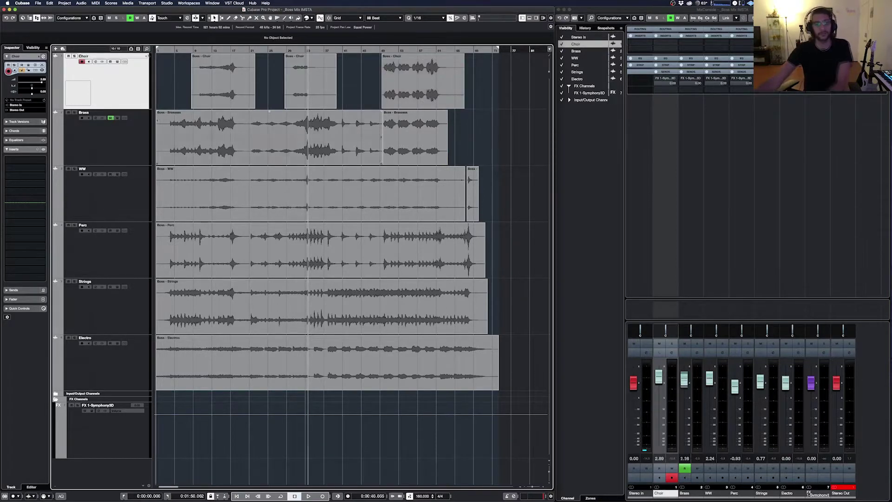
pyautogui.press('space')
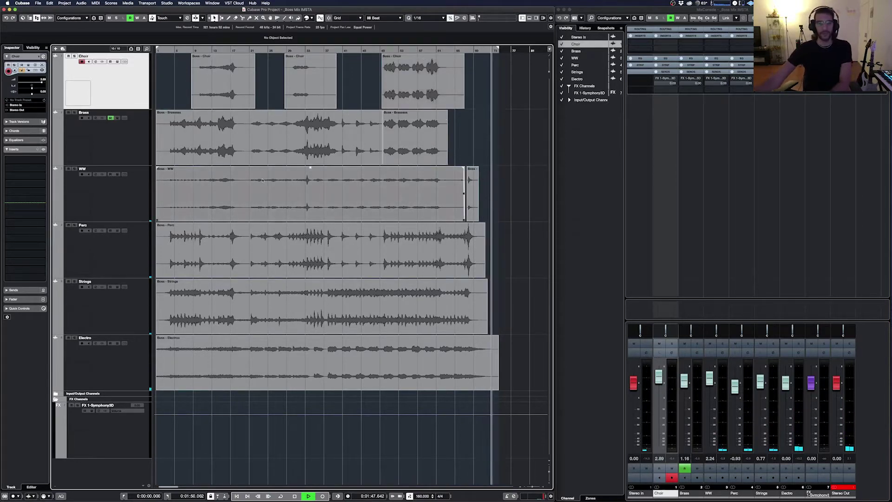
pyautogui.press('space')
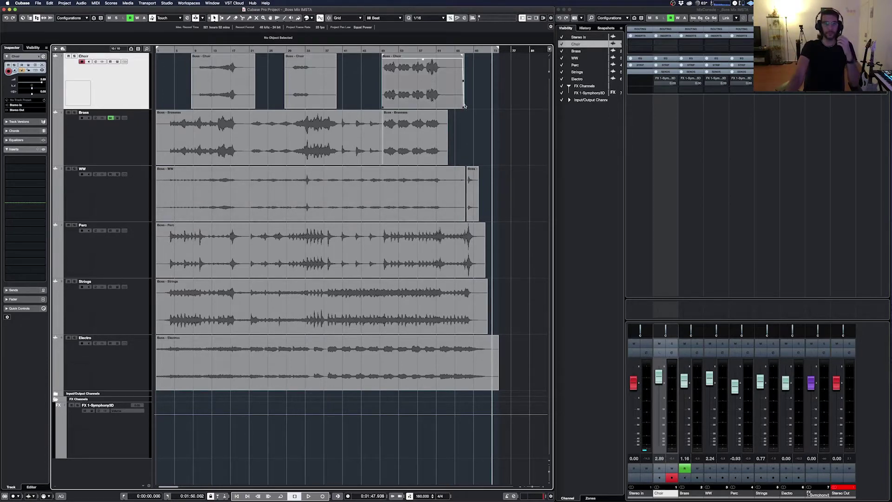
# Trim the end of the last Choir event to remove its empty tail.
pyautogui.moveTo(463, 107); pyautogui.dragTo(456, 108)
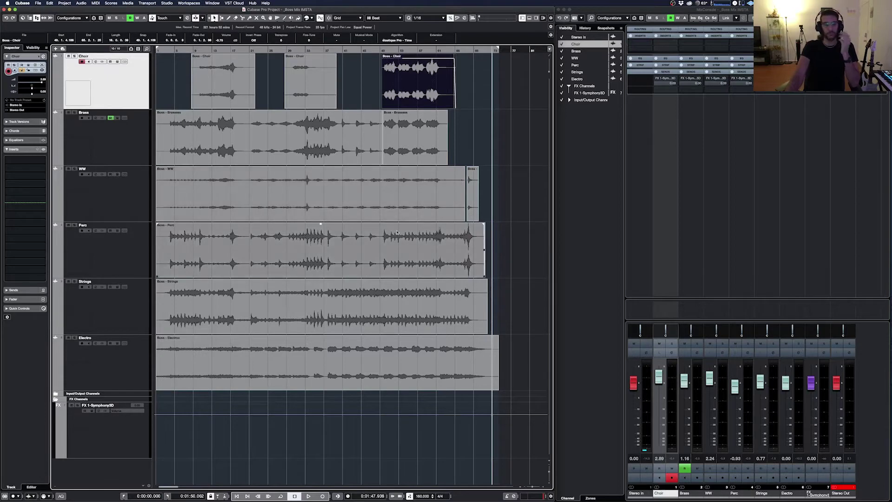
# Solo the Strings track, open its Neutron 3 insert and play the section from about bar 37.
pyautogui.click(324, 292)
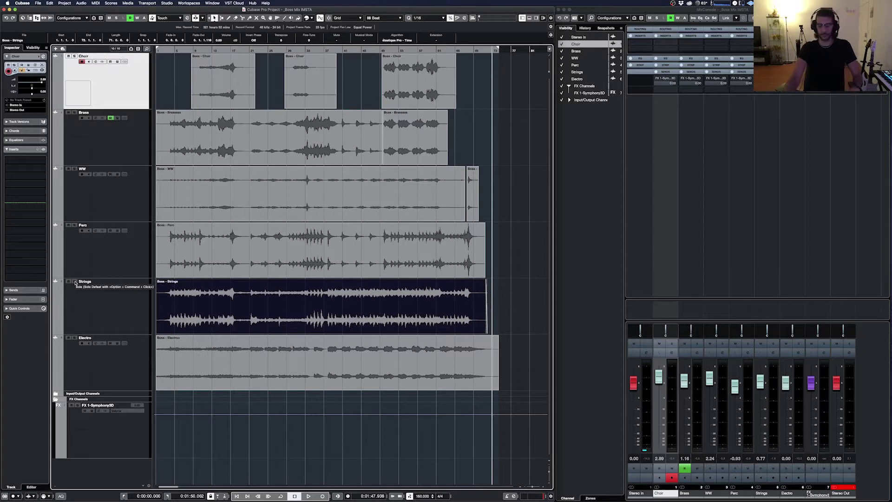
pyautogui.click(75, 282)
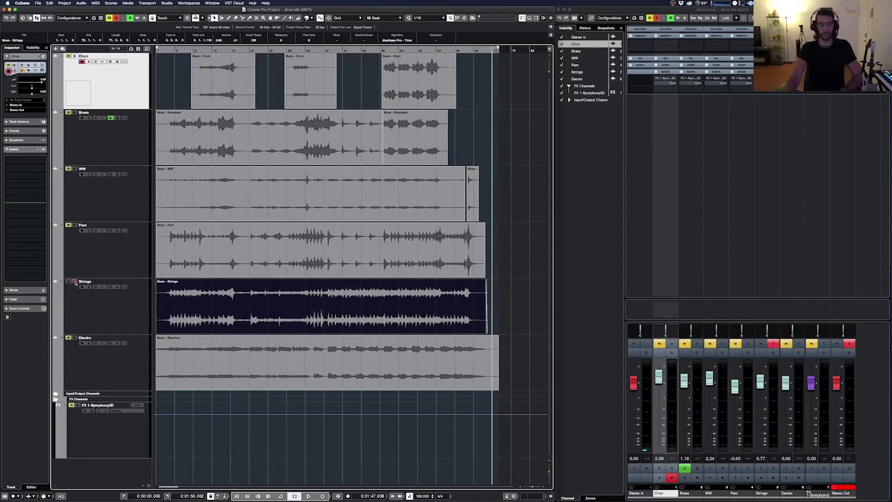
pyautogui.click(340, 49)
pyautogui.click(743, 50)
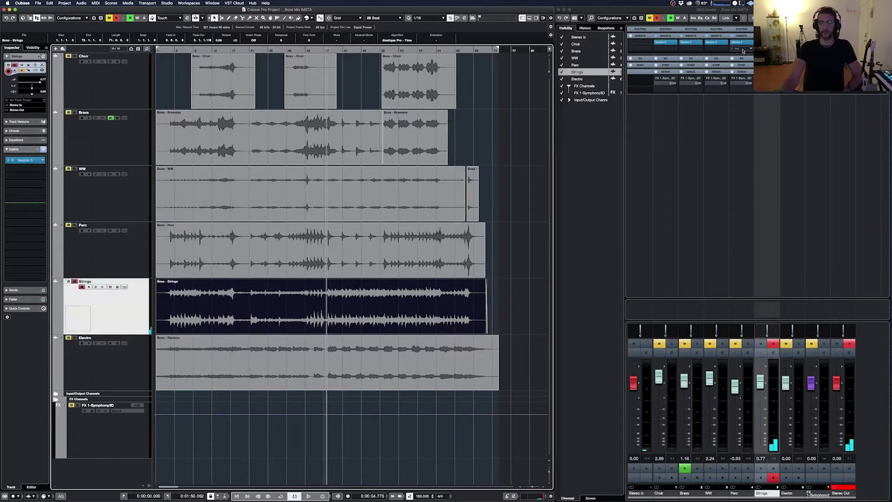
pyautogui.press('space')
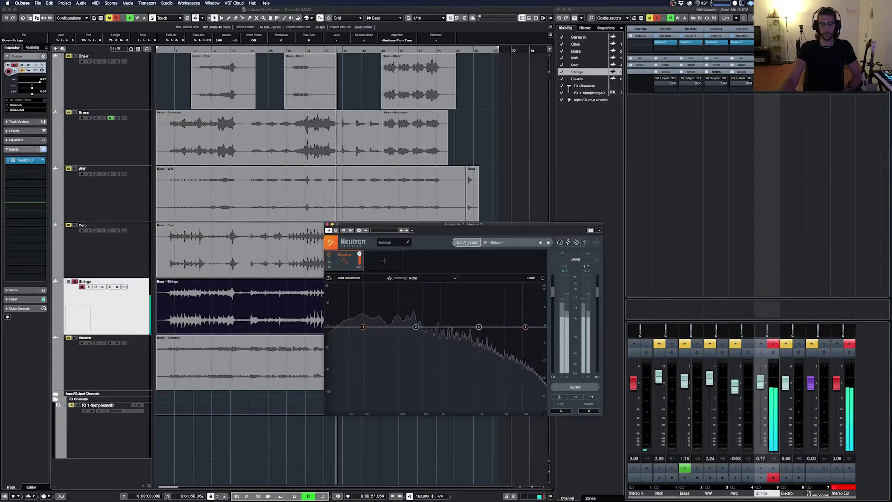
pyautogui.click(468, 242)
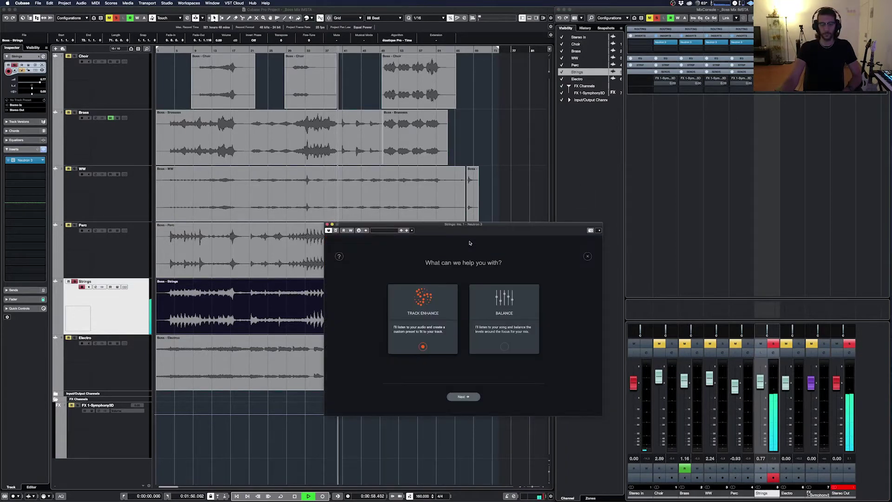
pyautogui.click(587, 257)
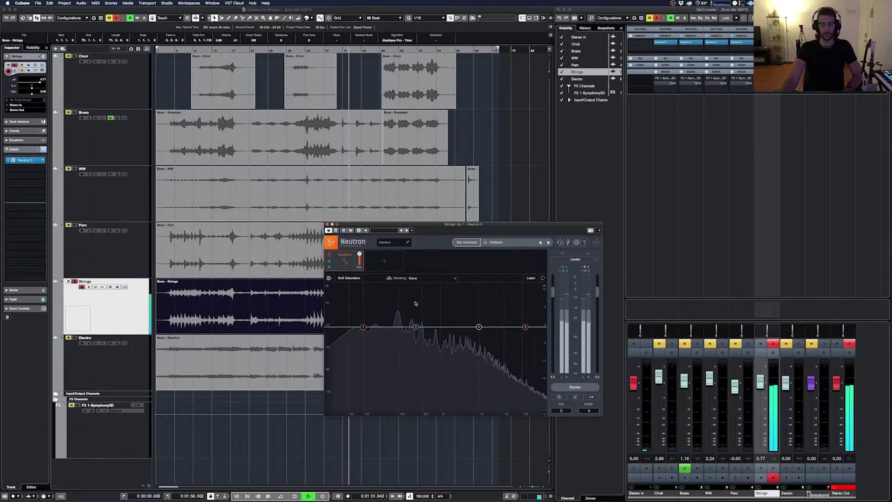
# Shape the Strings equalizer with a small midrange cut and a gentle Proportional Q boost just above 3 kHz, auditioning the boosted band.
pyautogui.moveTo(416, 326); pyautogui.dragTo(480, 319)
pyautogui.keyDown('alt'); pyautogui.click(477, 314); pyautogui.keyUp('alt')
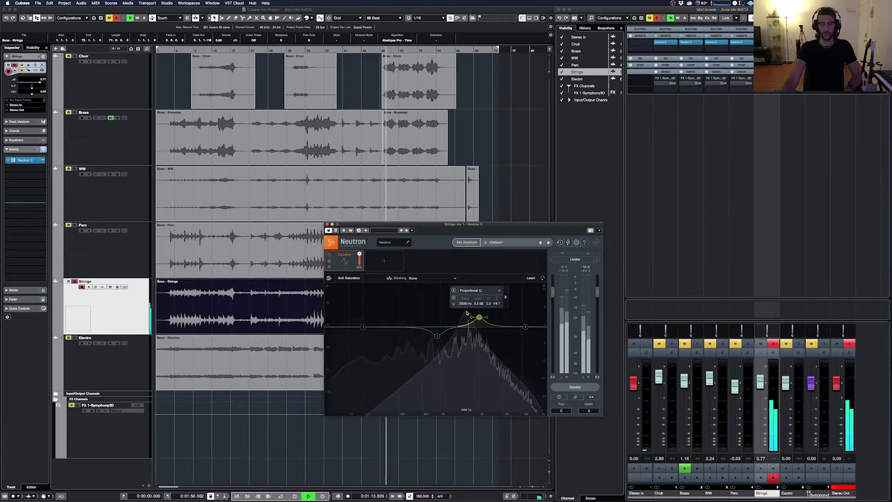
pyautogui.moveTo(483, 315); pyautogui.dragTo(486, 321)
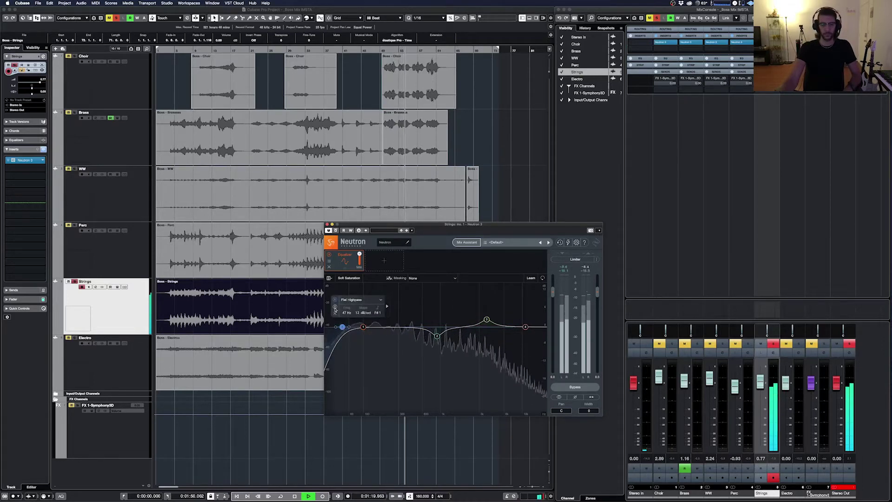
# Set the Strings equalizer's Flat Highpass filter to about 41 Hz with a 24 dB/oct slope.
pyautogui.moveTo(343, 327); pyautogui.dragTo(344, 327)
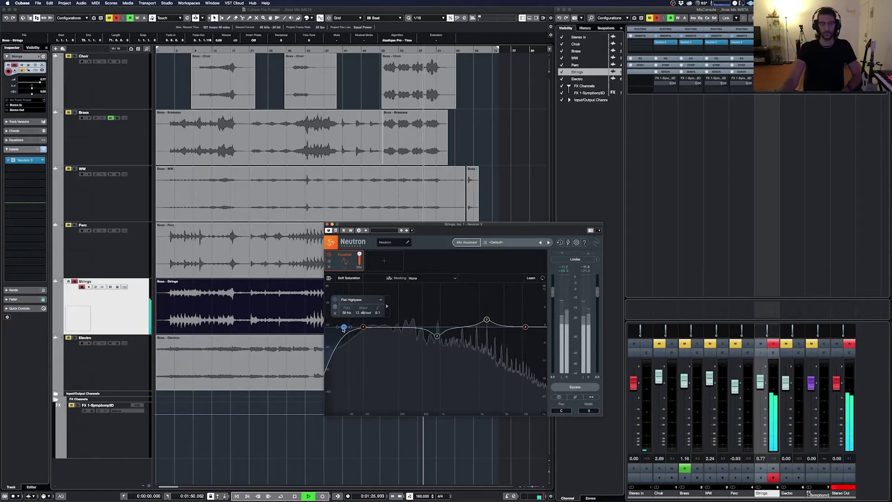
pyautogui.scroll(3, 347, 328)
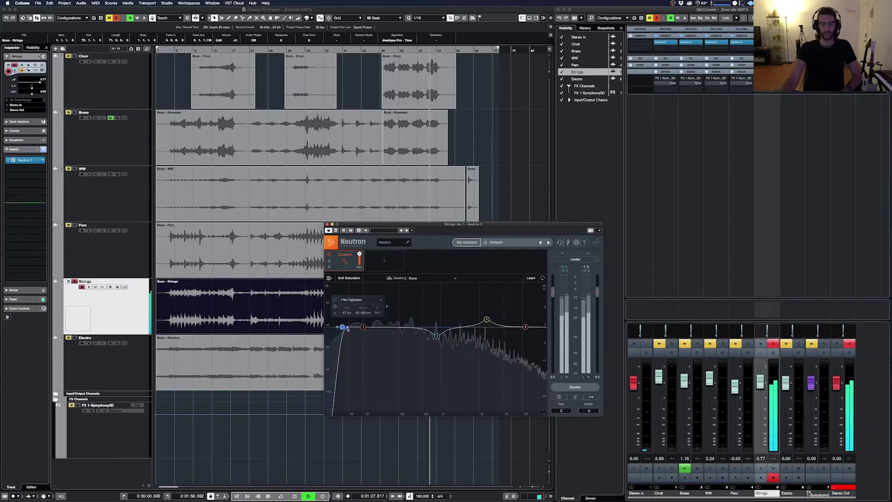
pyautogui.scroll(-2, 347, 329)
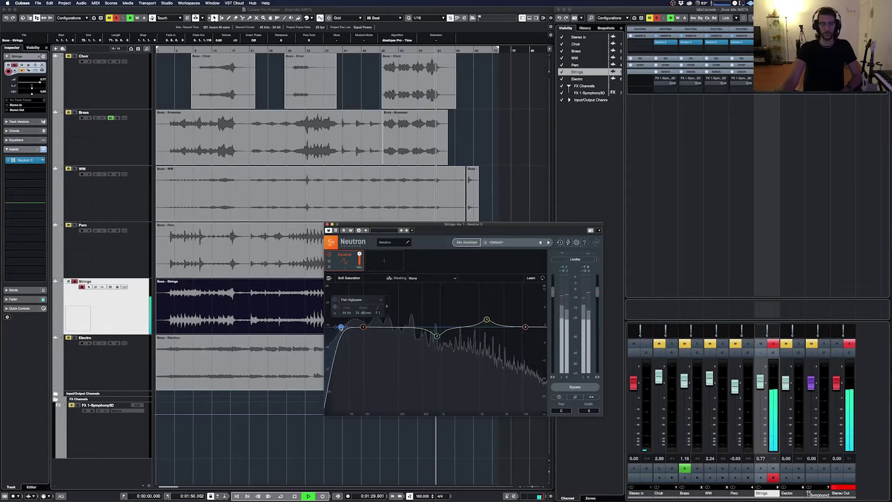
pyautogui.moveTo(341, 328); pyautogui.dragTo(339, 328)
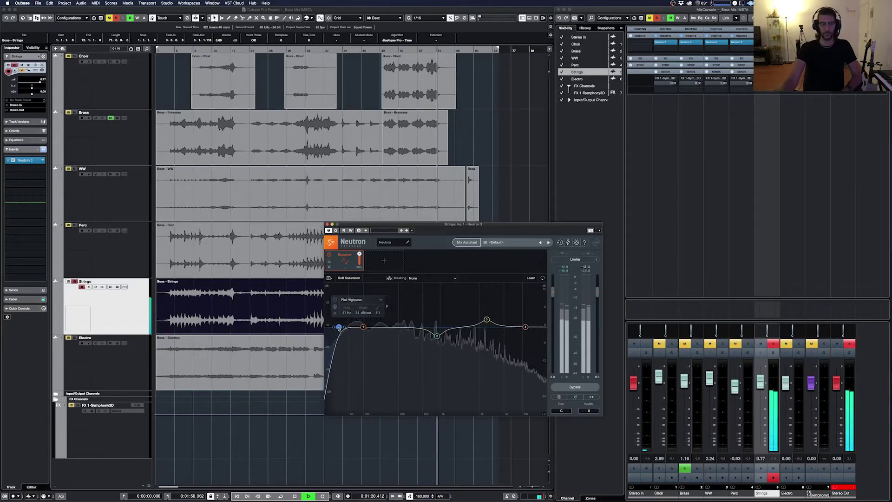
# Enable a Flat Lowpass filter with a 48 dB/oct slope for the highest Strings frequencies and briefly solo its range.
pyautogui.click(533, 328)
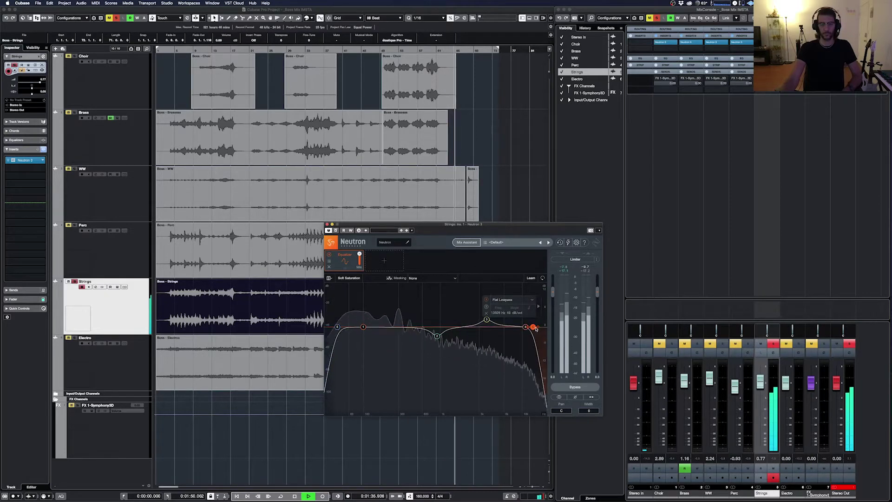
pyautogui.click(487, 308)
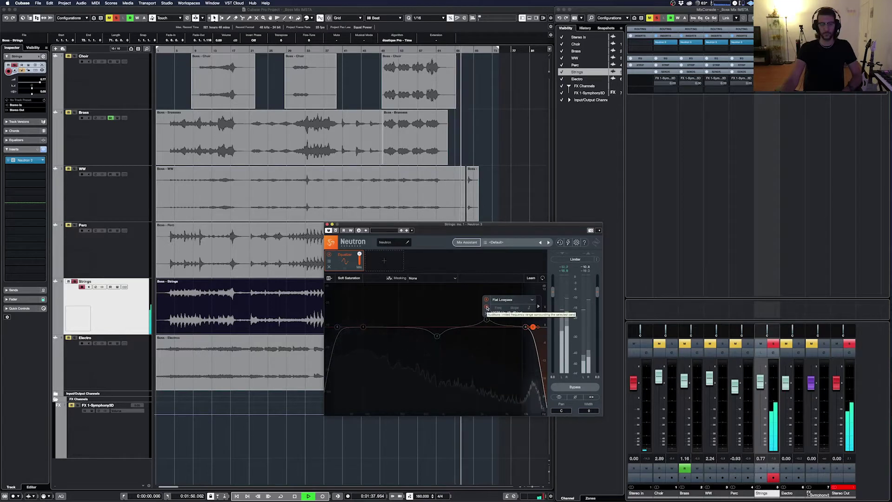
pyautogui.click(487, 308)
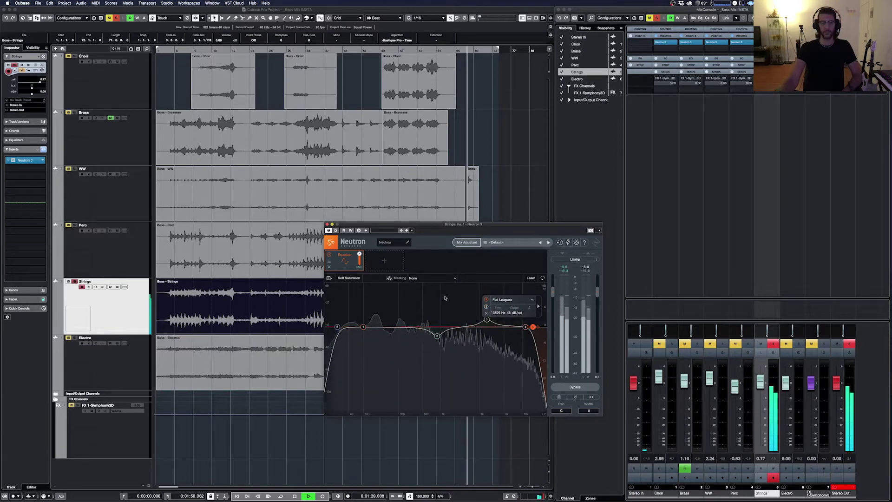
# Replay the Strings from near the beginning and lower the upper-mid EQ boost to about 1.3 dB around 3.5 kHz.
pyautogui.click(183, 51)
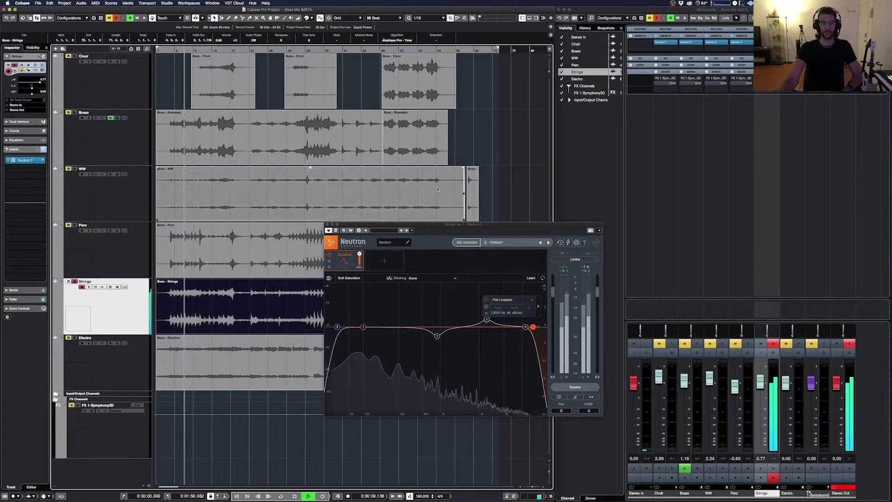
pyautogui.click(487, 320)
pyautogui.moveTo(486, 320)
pyautogui.mouseDown()
pyautogui.moveTo(495, 318)
pyautogui.moveTo(484, 323)
pyautogui.mouseUp()
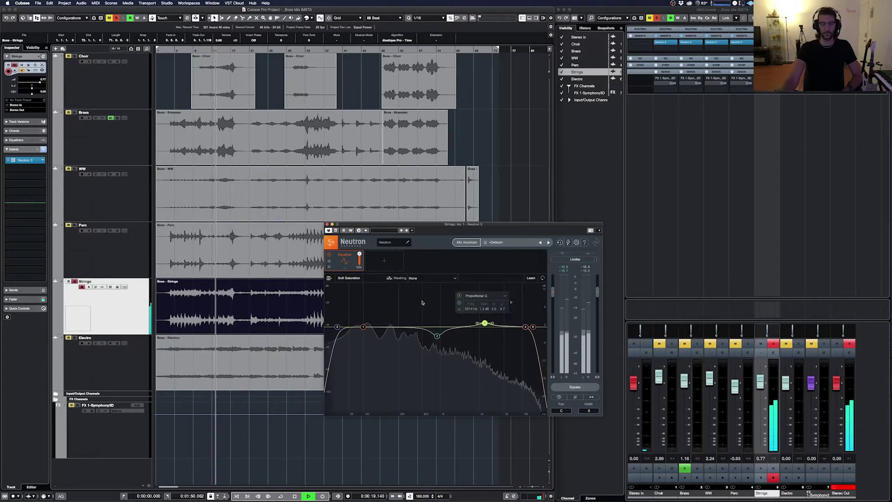
# Add a Sculptor module to the Strings' Neutron chain and place it before the Equalizer.
pyautogui.click(387, 264)
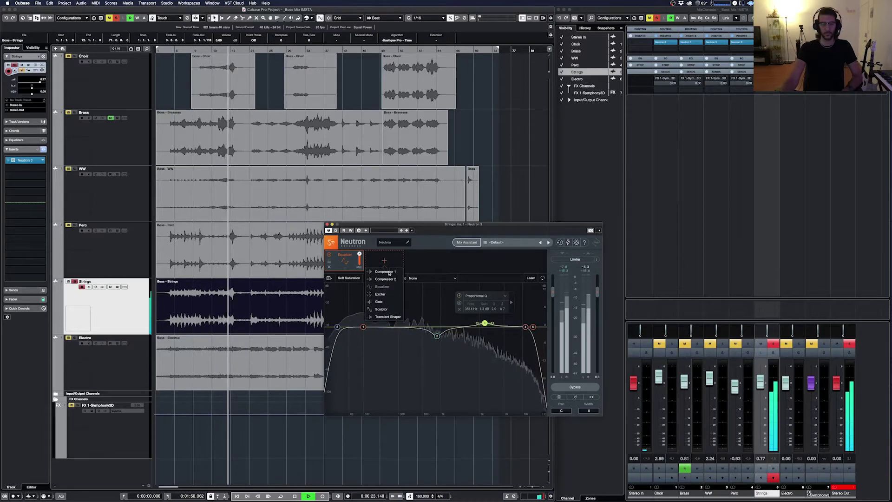
pyautogui.click(381, 309)
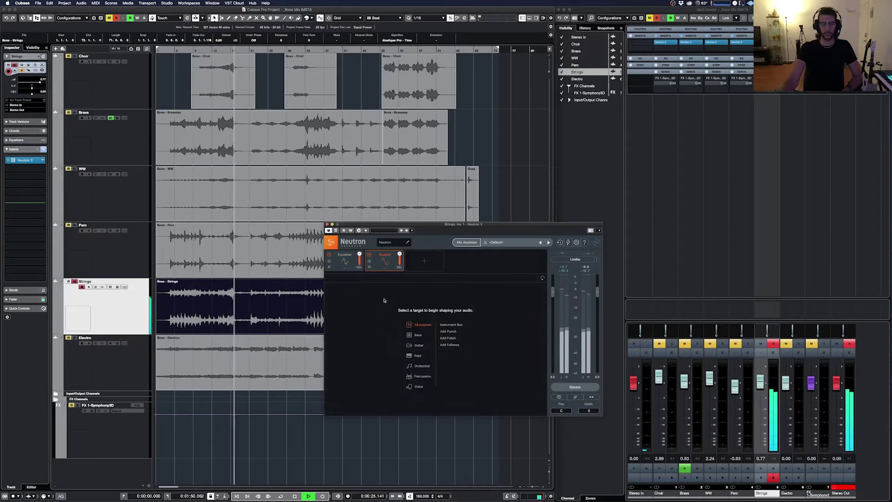
pyautogui.moveTo(376, 261); pyautogui.dragTo(344, 261)
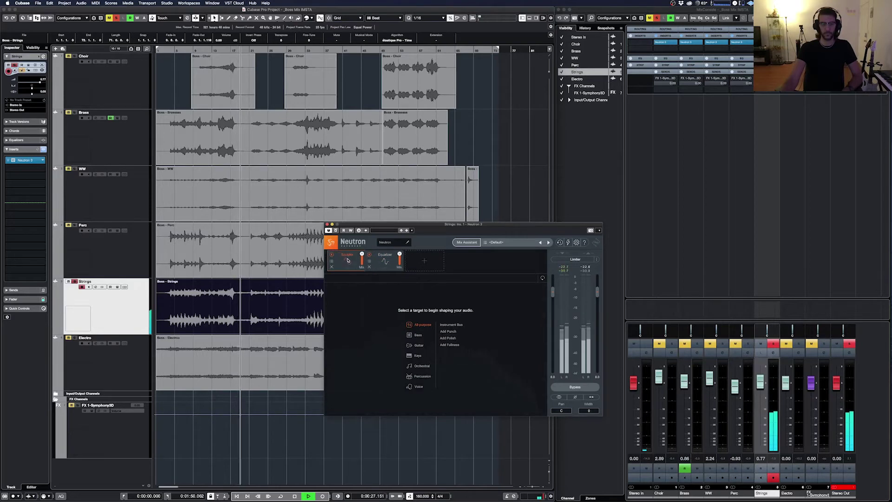
# Try the Orchestral targets Strings - High and Strings - Low in the Sculptor.
pyautogui.click(421, 367)
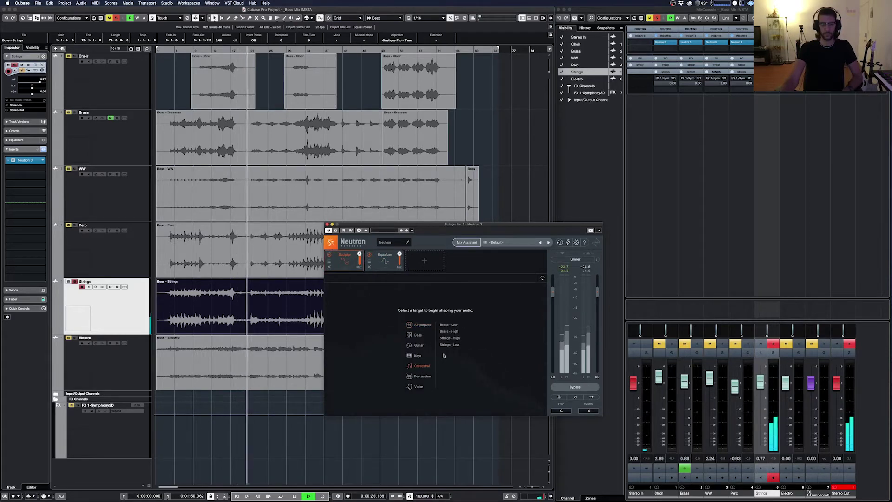
pyautogui.click(451, 338)
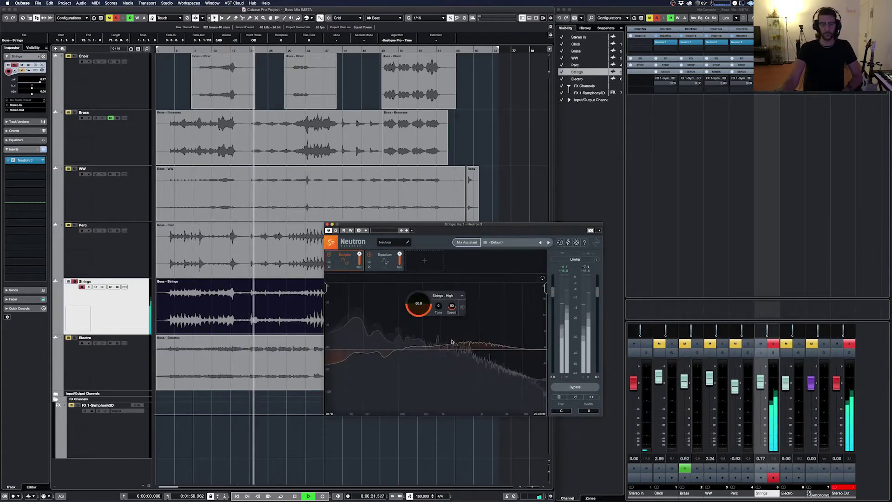
pyautogui.click(445, 296)
pyautogui.moveTo(456, 338)
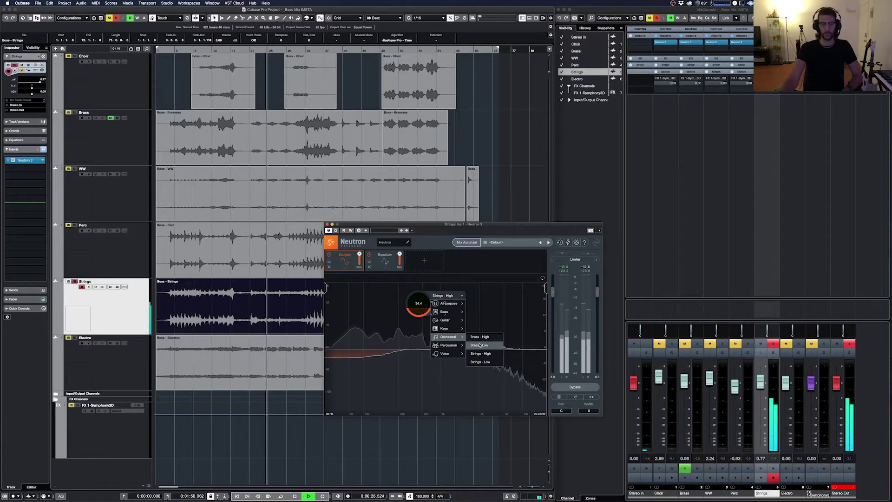
pyautogui.click(480, 361)
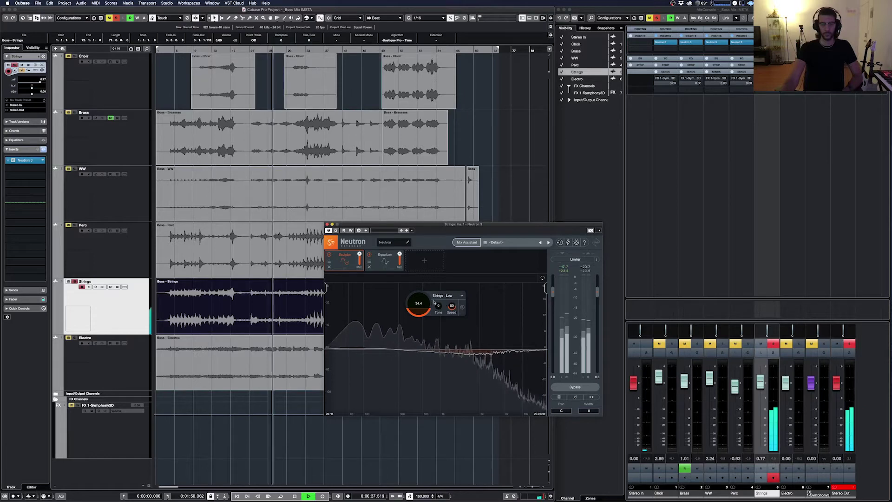
# Switch the Sculptor target to the All-purpose option Add Punch.
pyautogui.click(461, 297)
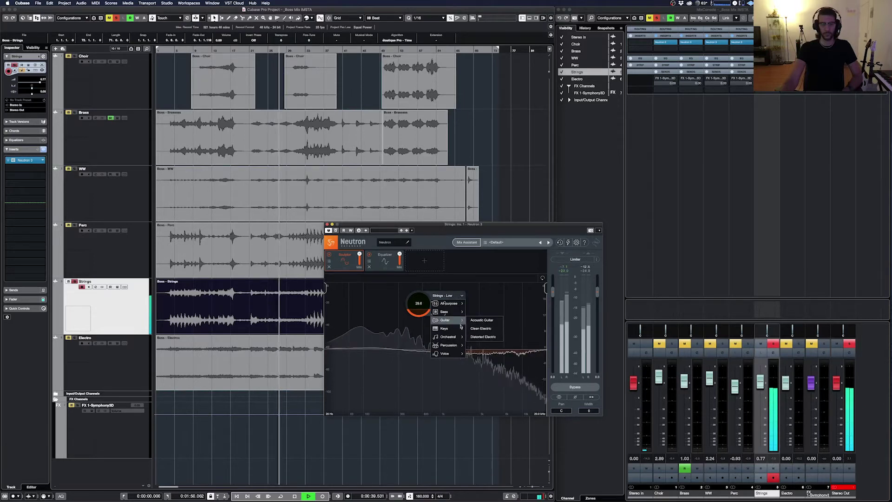
pyautogui.moveTo(462, 304)
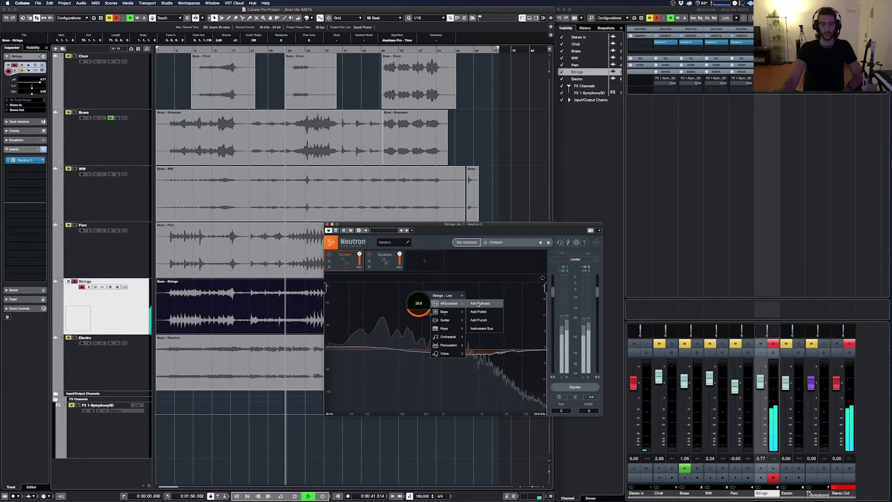
pyautogui.click(478, 319)
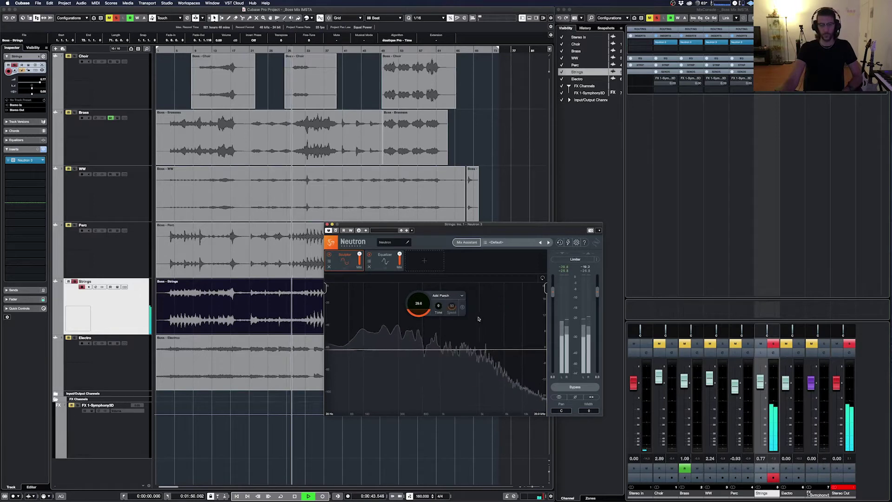
# Audition different Sculptor amounts, up to 77.2, on the section after bar 37 and settle on about 33.
pyautogui.moveTo(419, 304)
pyautogui.mouseDown()
pyautogui.moveTo(415, 265)
pyautogui.moveTo(421, 318)
pyautogui.moveTo(421, 309)
pyautogui.mouseUp()
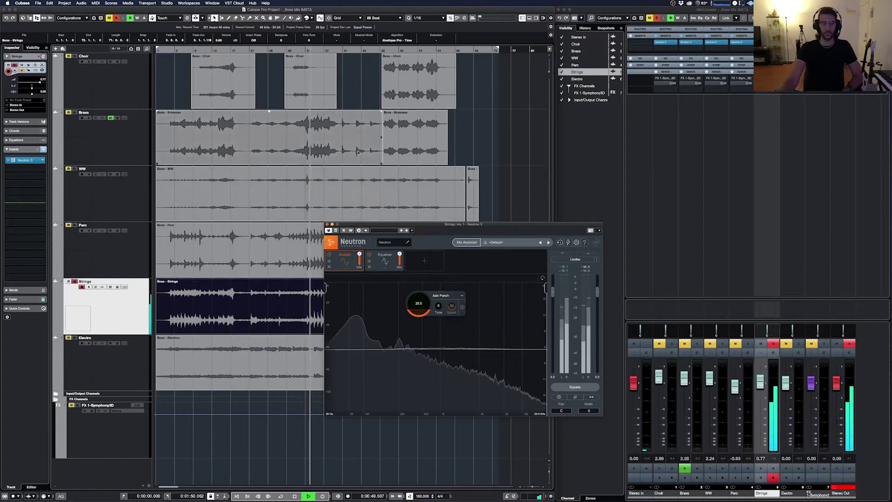
pyautogui.click(333, 49)
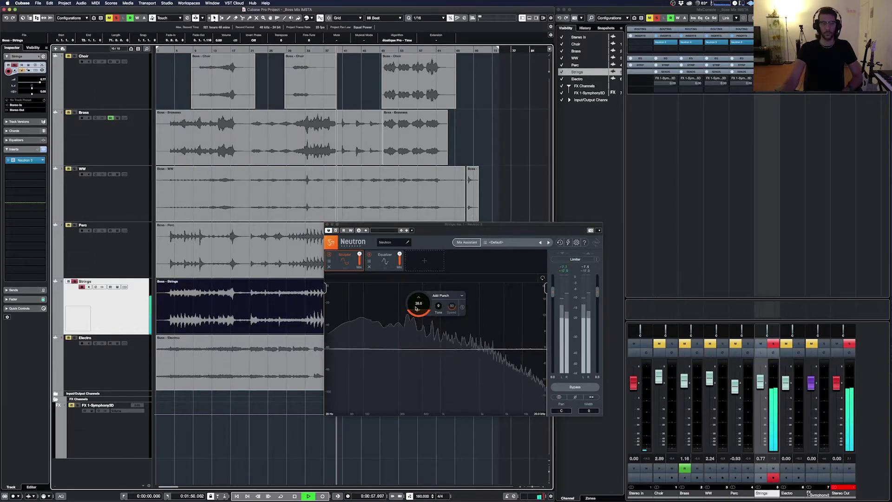
pyautogui.moveTo(417, 296); pyautogui.dragTo(417, 289)
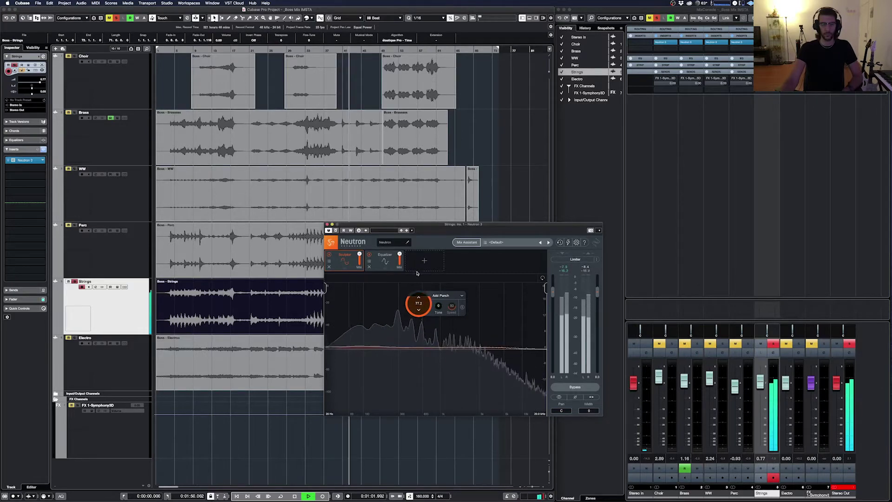
pyautogui.moveTo(419, 309); pyautogui.dragTo(417, 317)
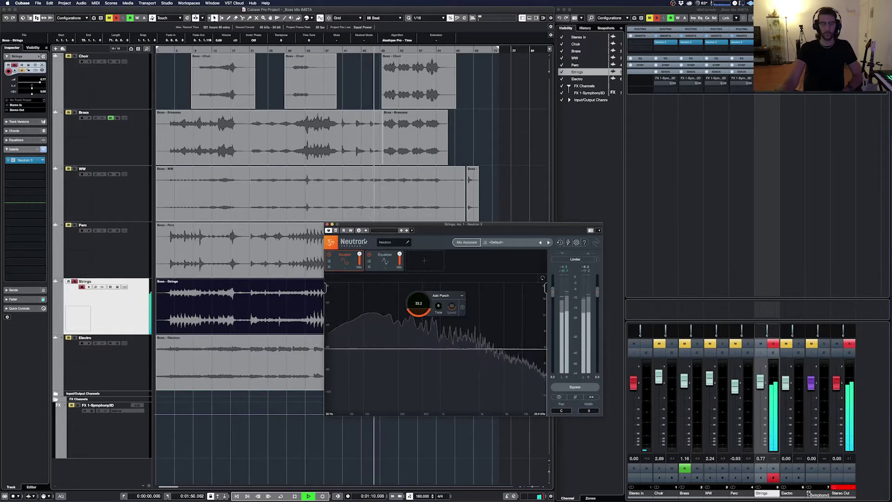
# Loop the section from about 1:18 to 1:27 and compare the Strings with Neutron bypassed and active.
pyautogui.click(336, 231)
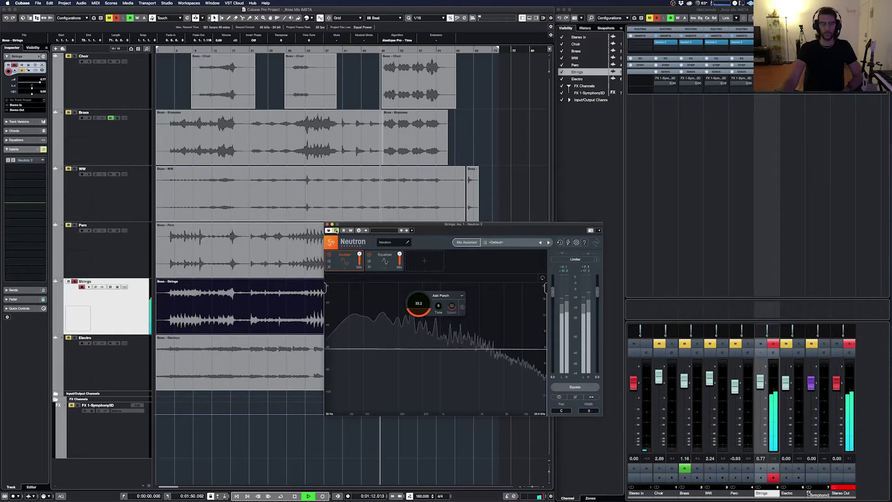
pyautogui.click(359, 52)
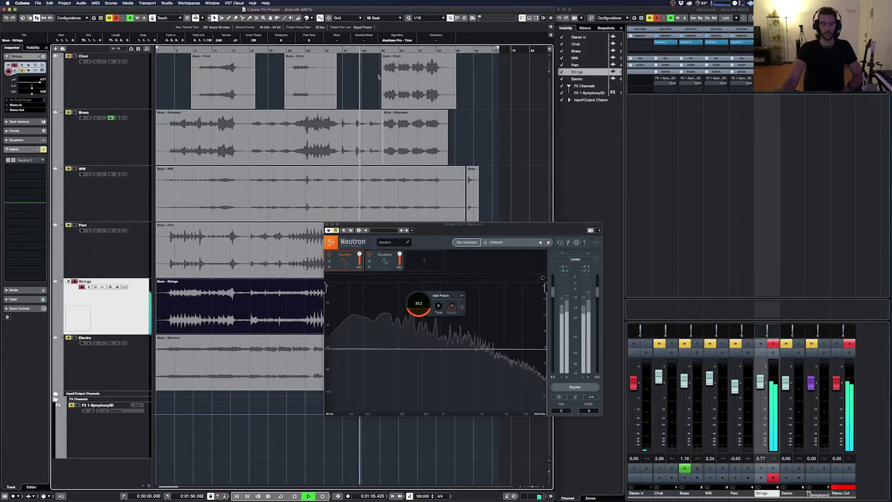
pyautogui.moveTo(369, 235); pyautogui.dragTo(523, 269)
pyautogui.click(435, 68)
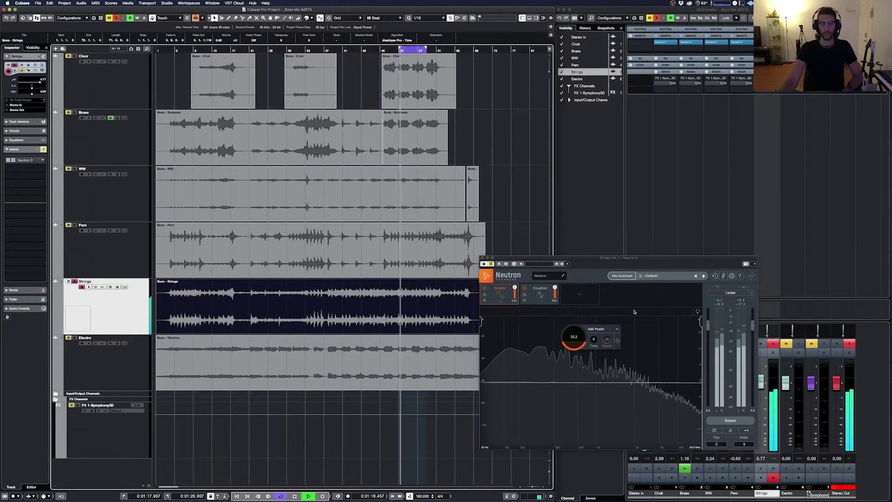
pyautogui.click(495, 269)
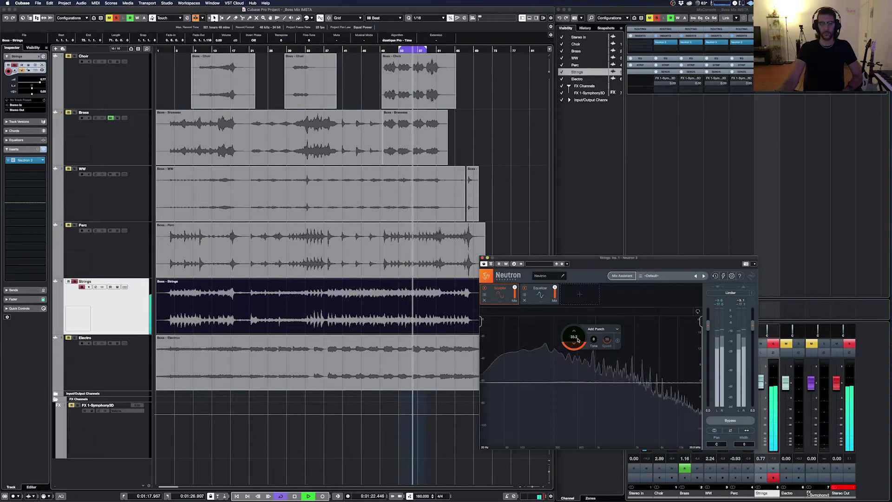
# Add Compressor 1 to the Strings' Neutron chain, with a threshold of about -17.5 dB, attack 5.0 and release about 40.
pyautogui.click(578, 296)
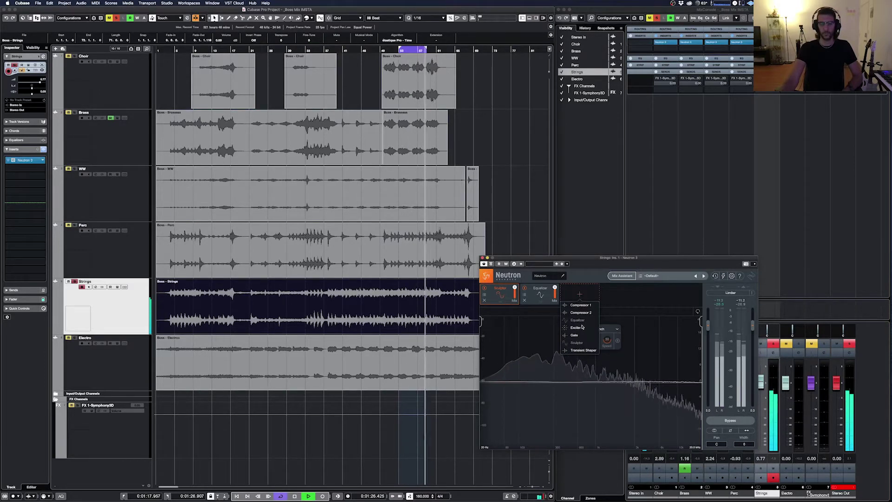
pyautogui.click(581, 307)
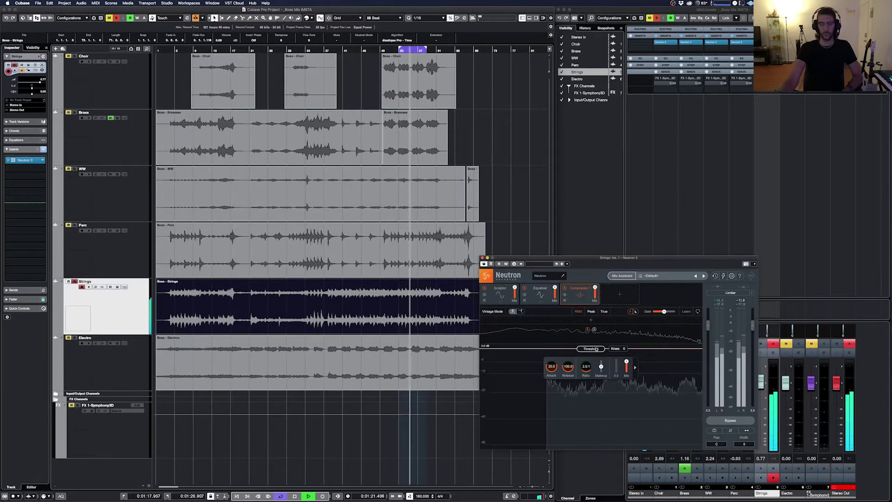
pyautogui.moveTo(594, 349); pyautogui.dragTo(595, 350)
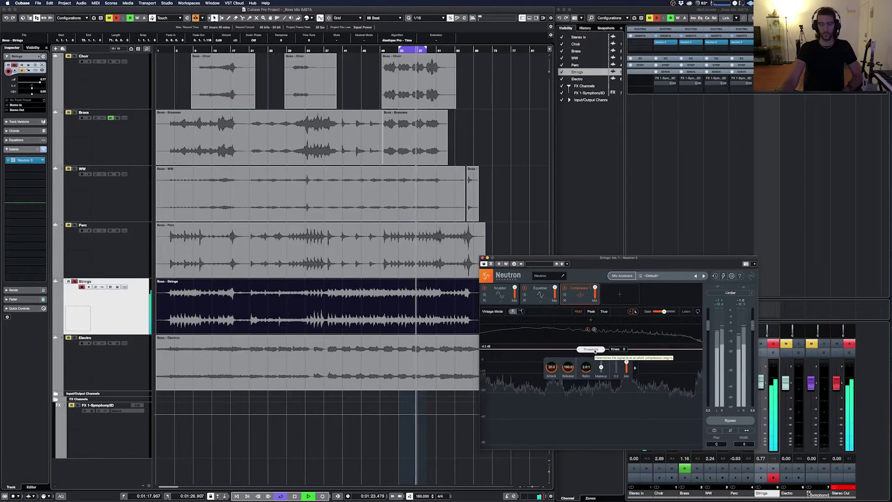
pyautogui.moveTo(595, 355); pyautogui.dragTo(601, 394)
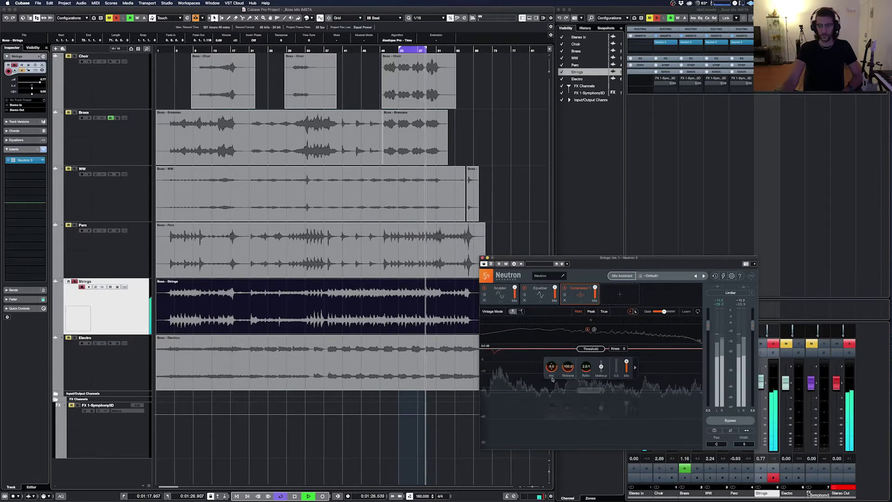
pyautogui.moveTo(600, 349); pyautogui.dragTo(600, 393)
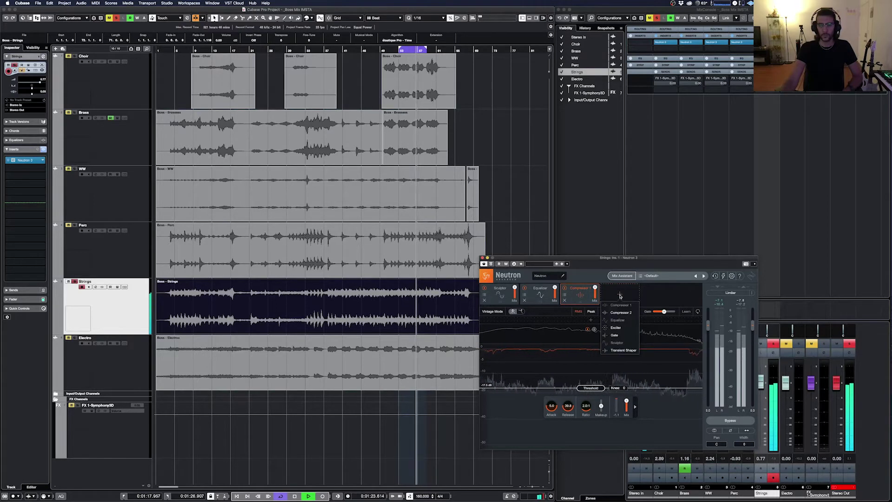
# Add an Exciter in Defined mode and split it into a low and a high band.
pyautogui.click(616, 327)
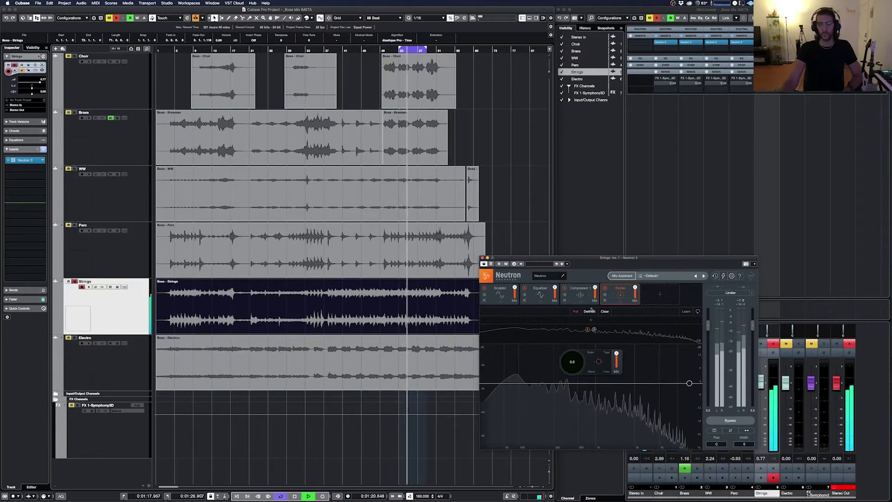
pyautogui.click(591, 311)
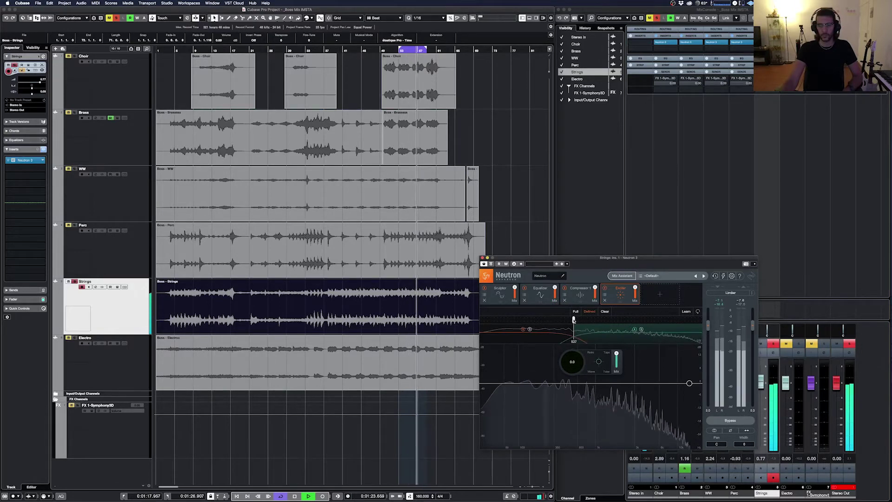
pyautogui.moveTo(574, 319); pyautogui.dragTo(587, 320)
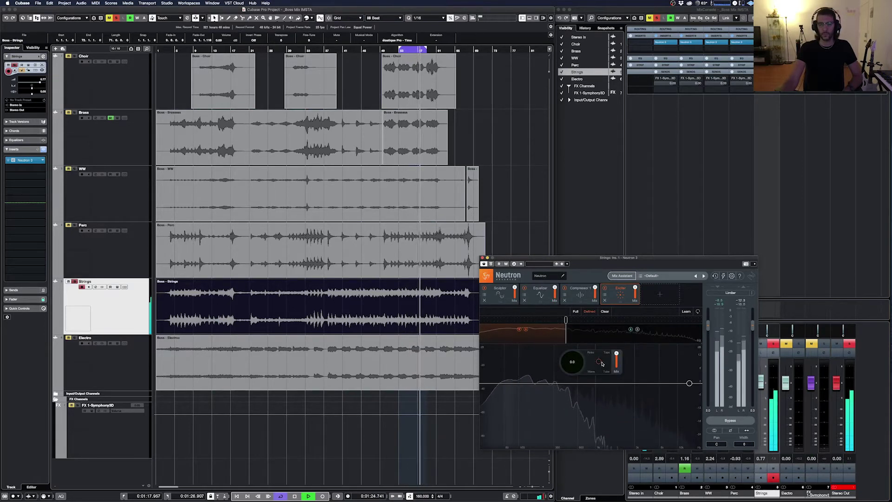
# Set the Exciter's low band to about 4.5 toward Tape and its high band to about 4.9 toward Warm.
pyautogui.moveTo(602, 360); pyautogui.dragTo(605, 357)
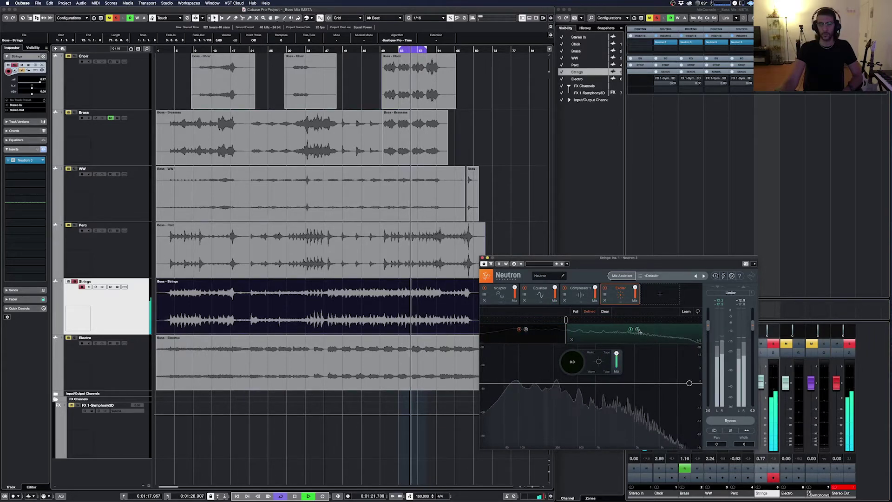
pyautogui.moveTo(599, 363); pyautogui.dragTo(589, 370)
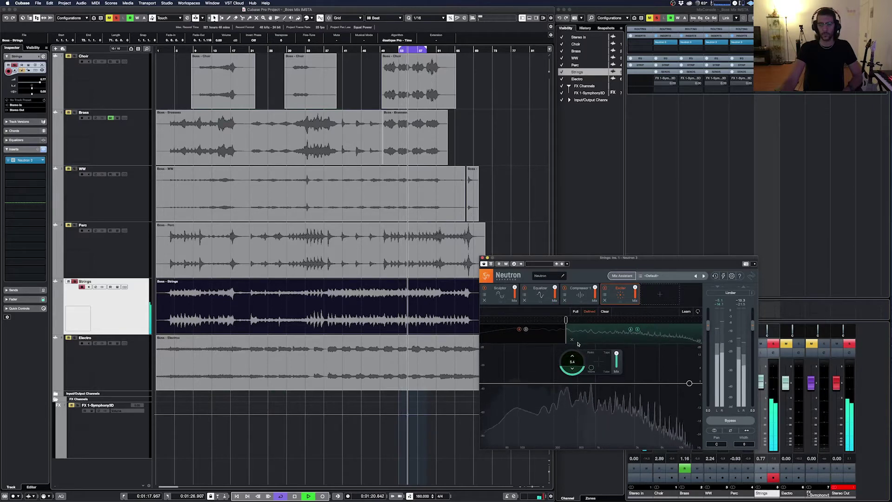
pyautogui.click(543, 330)
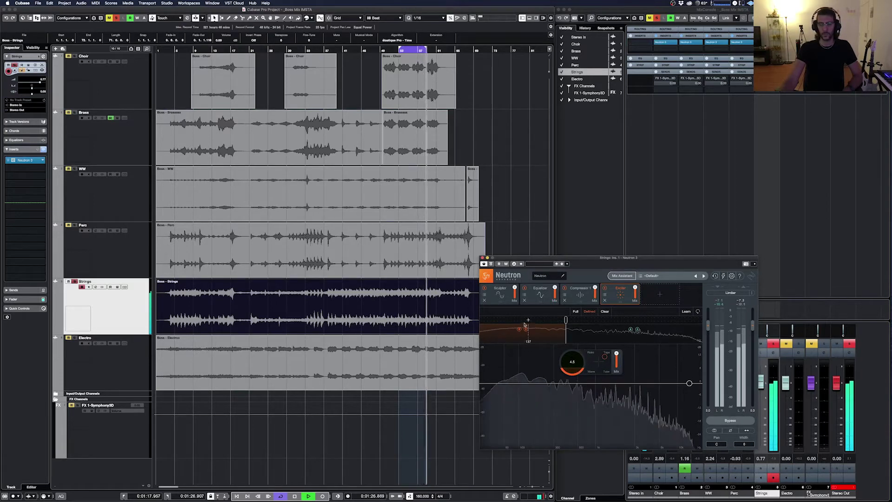
pyautogui.click(643, 331)
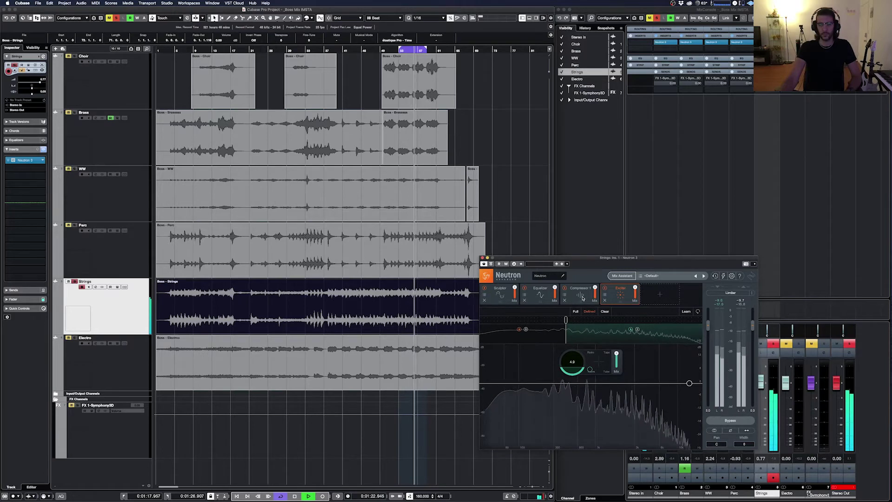
# Cut the Strings by about 1.4 dB around 287 Hz in the Equalizer.
pyautogui.click(539, 295)
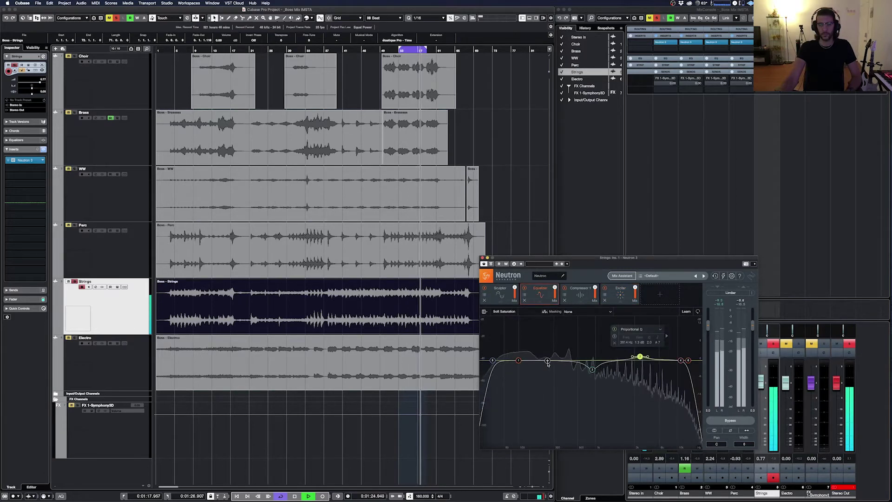
pyautogui.moveTo(551, 360)
pyautogui.mouseDown()
pyautogui.moveTo(566, 328)
pyautogui.moveTo(550, 328)
pyautogui.moveTo(552, 363)
pyautogui.mouseUp()
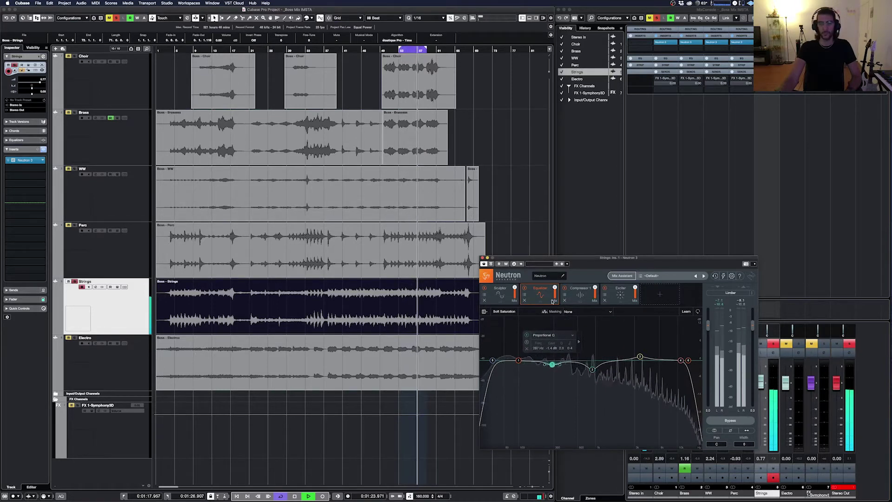
# Compare the looped Strings with the whole Neutron chain bypassed and active.
pyautogui.click(491, 264)
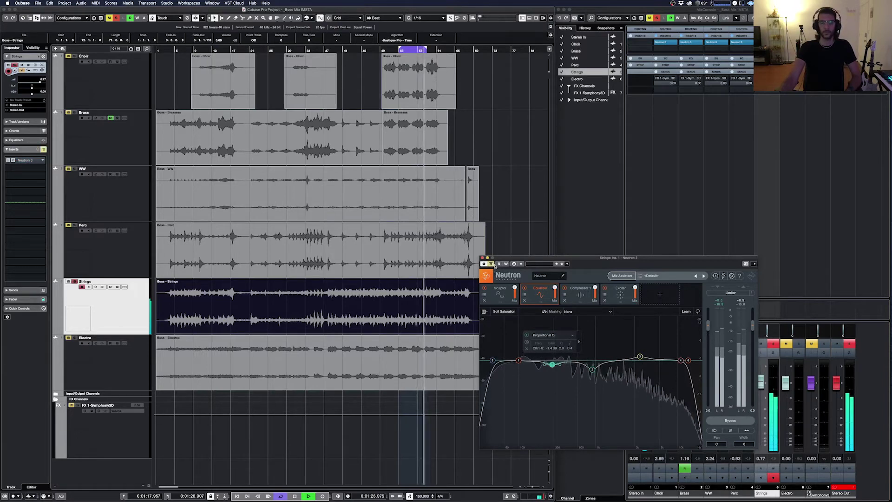
pyautogui.press('space')
pyautogui.click(620, 293)
pyautogui.click(659, 293)
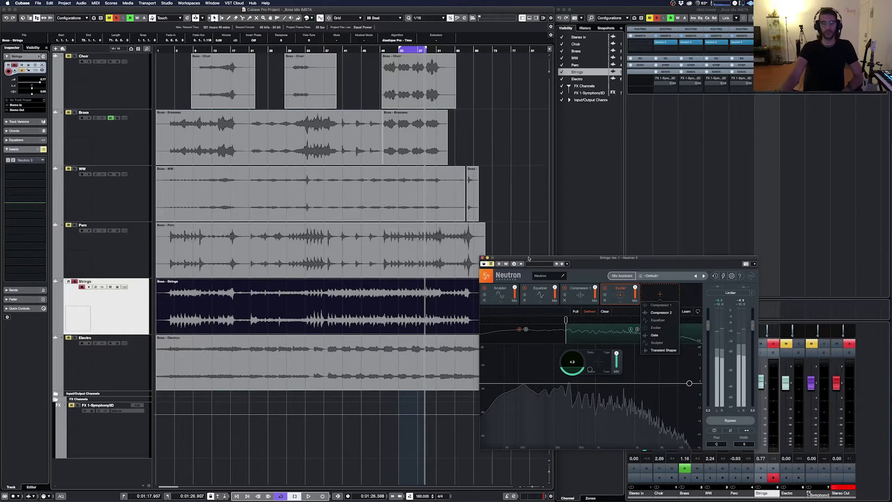
pyautogui.press('space')
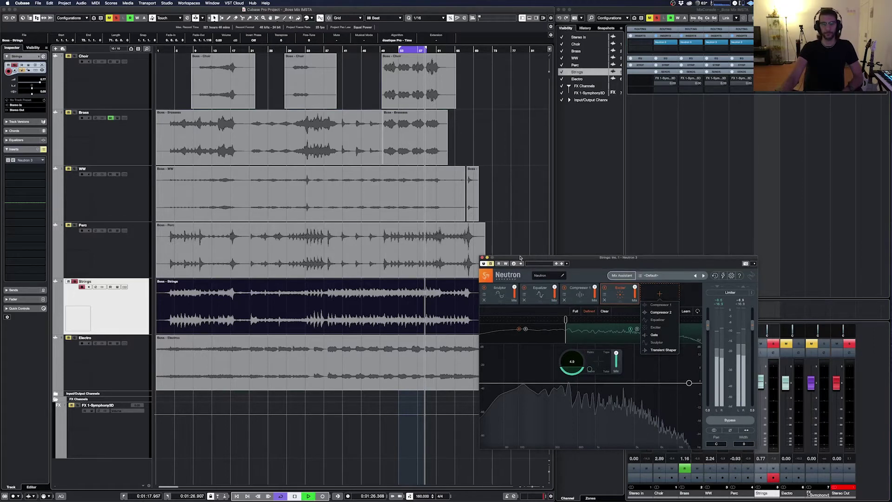
pyautogui.click(492, 264)
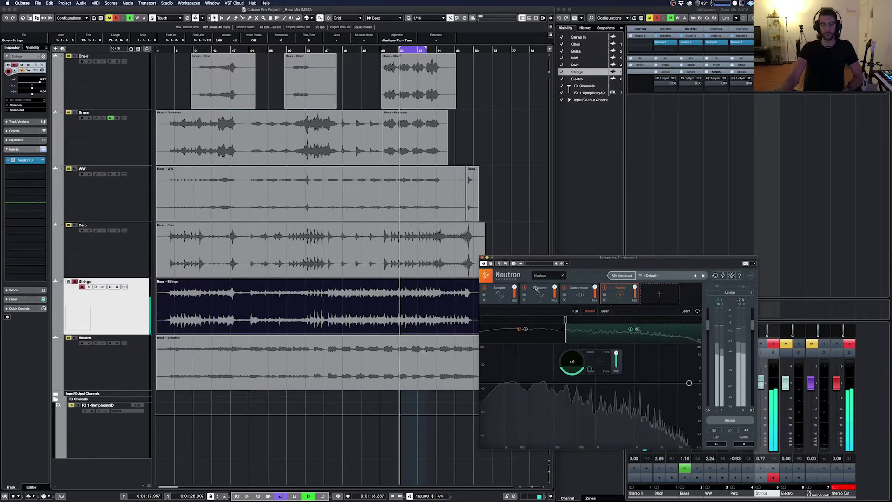
# Ease the Equalizer's low-mid cut to about -0.4 dB at 235 Hz.
pyautogui.click(538, 292)
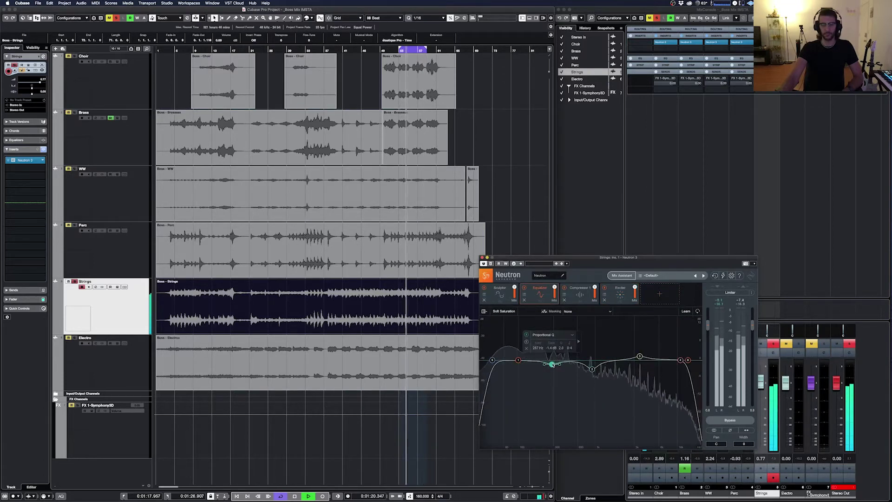
pyautogui.moveTo(547, 364); pyautogui.dragTo(549, 361)
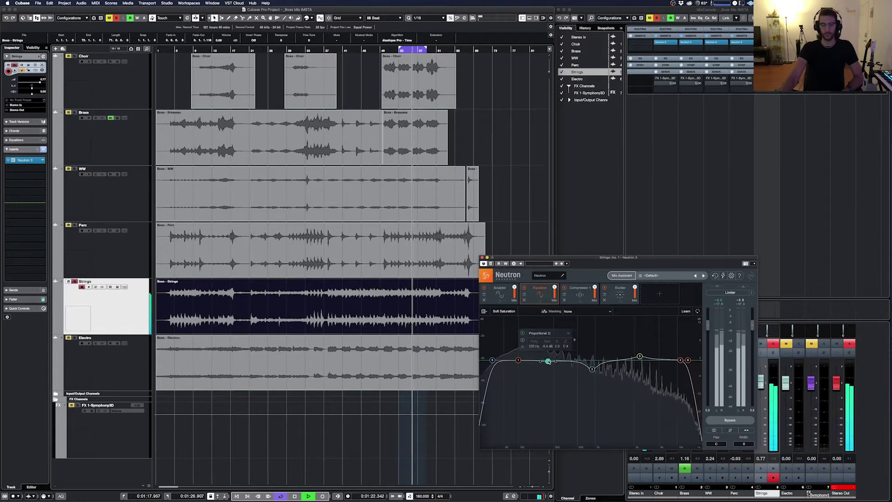
# Audition stronger Add Punch amounts in the Sculptor, settle on 43.6 and lower its tone setting.
pyautogui.click(500, 291)
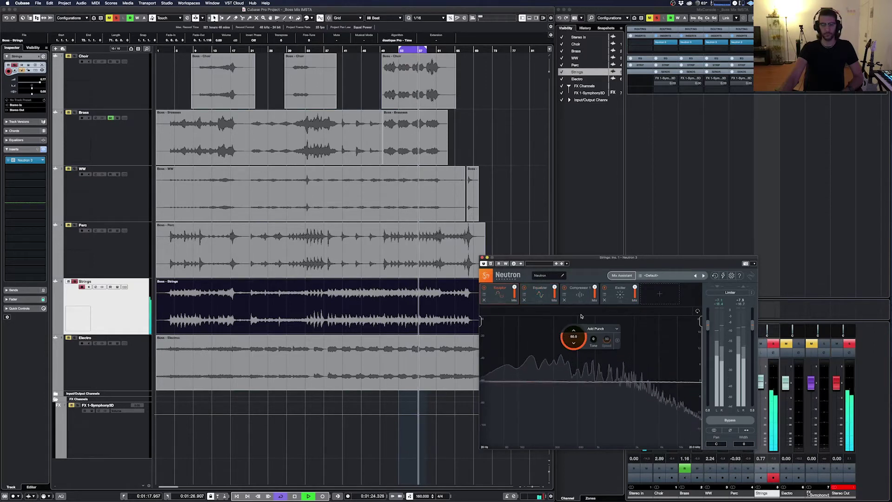
pyautogui.scroll(-10, 582, 334)
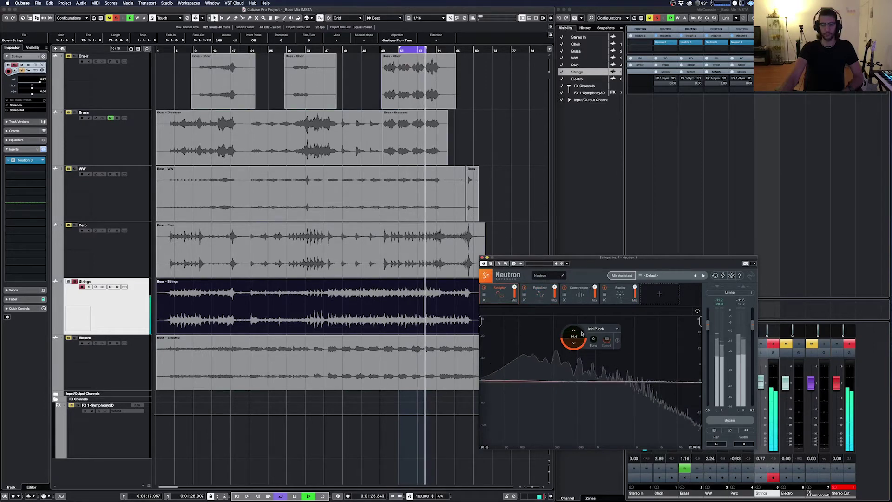
pyautogui.moveTo(593, 339)
pyautogui.mouseDown()
pyautogui.moveTo(594, 309)
pyautogui.moveTo(601, 370)
pyautogui.moveTo(603, 351)
pyautogui.mouseUp()
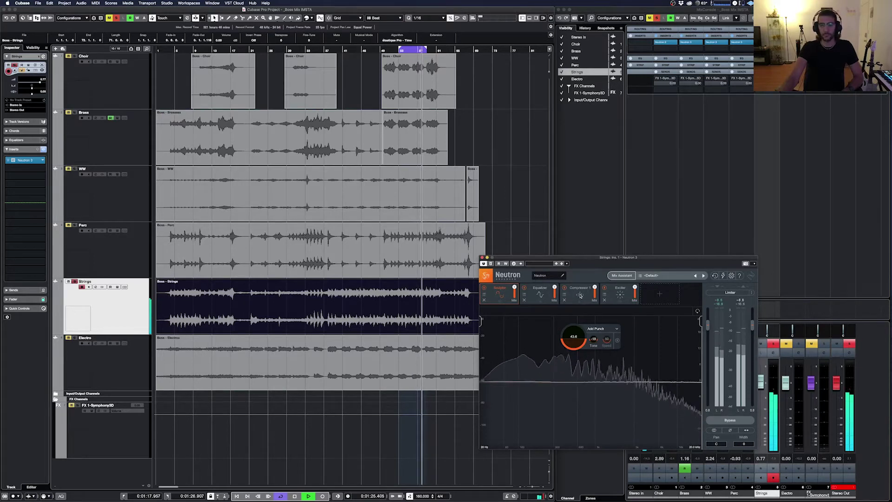
# Lengthen Compressor 1's release time and open the choices for an additional Neutron module.
pyautogui.click(592, 296)
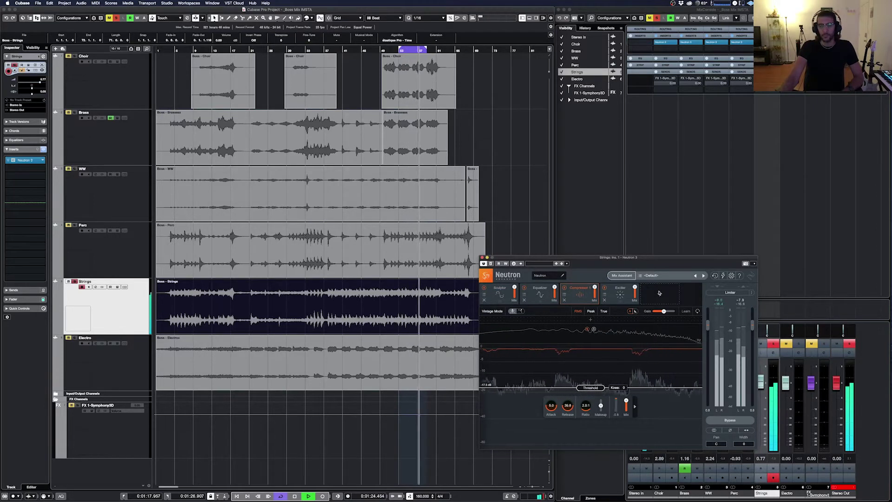
pyautogui.moveTo(568, 408); pyautogui.dragTo(569, 404)
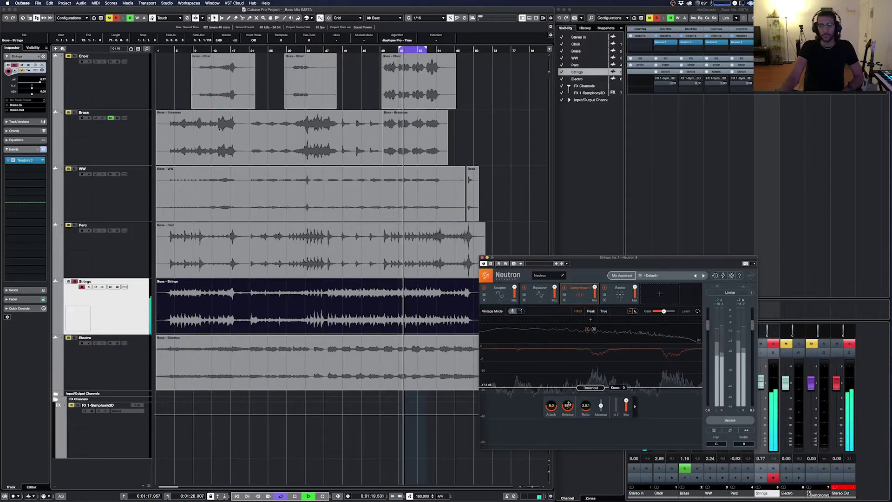
pyautogui.click(660, 294)
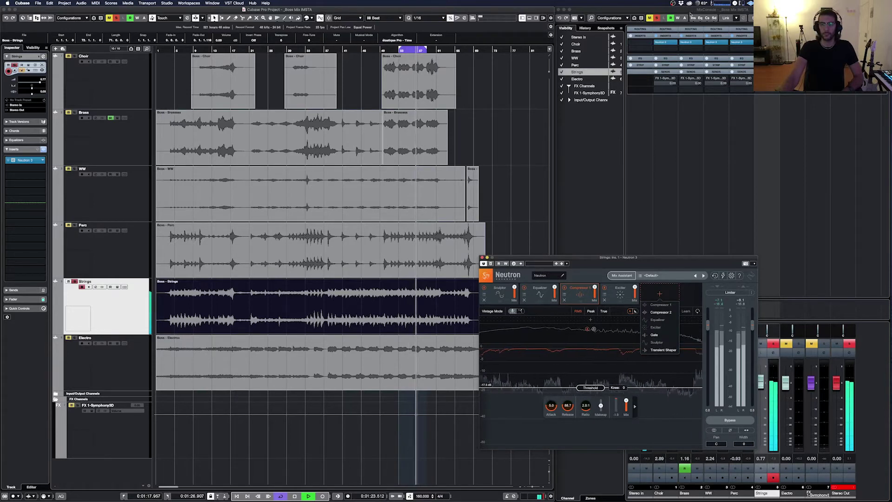
# Switch to Dropbox to pause file syncing, and return to Cubase with the Brass channel selected.
pyautogui.click(681, 3)
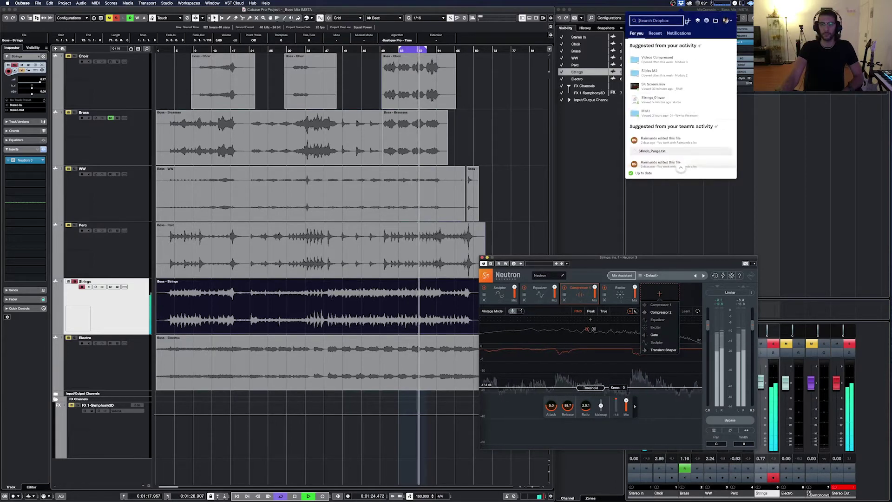
pyautogui.click(644, 173)
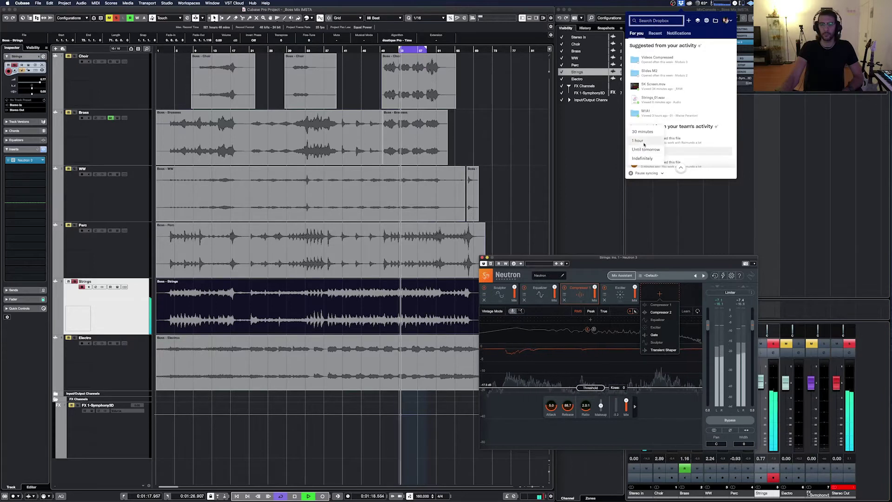
pyautogui.click(684, 74)
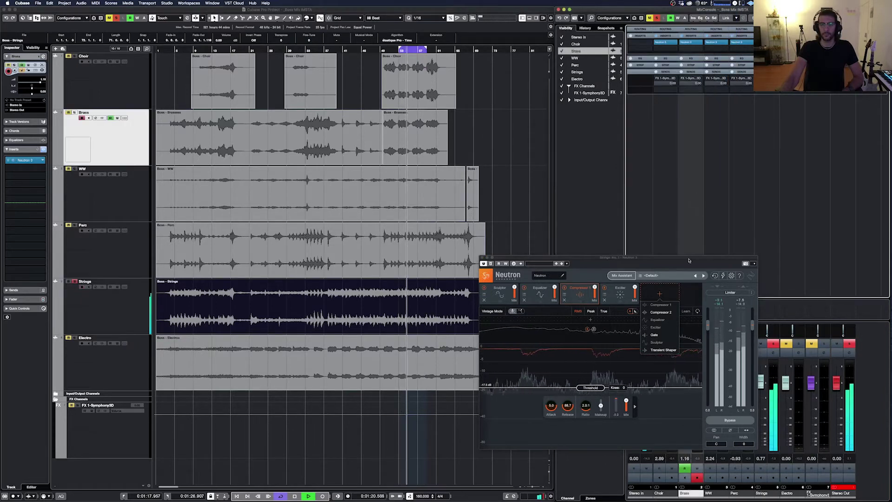
# Add Compressor 2 to the Strings' Neutron, with its threshold at about -16.7 dB, a 1.8:1 ratio and True level detection.
pyautogui.click(663, 313)
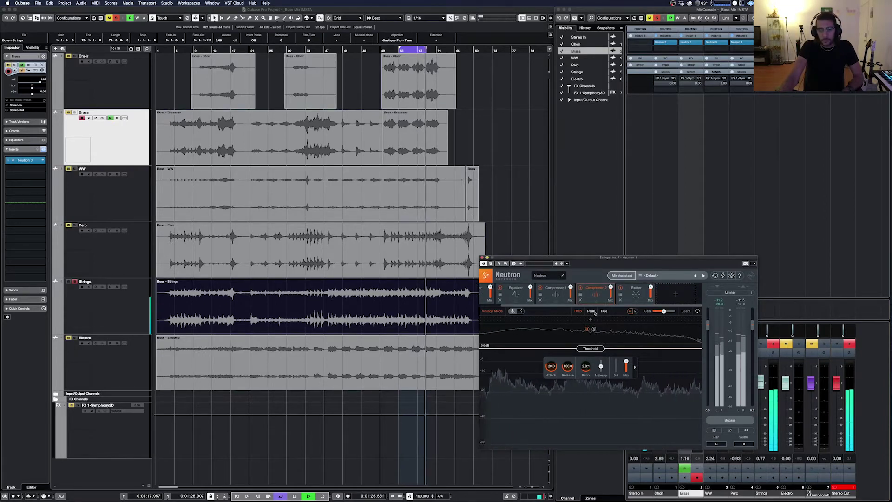
pyautogui.click(516, 312)
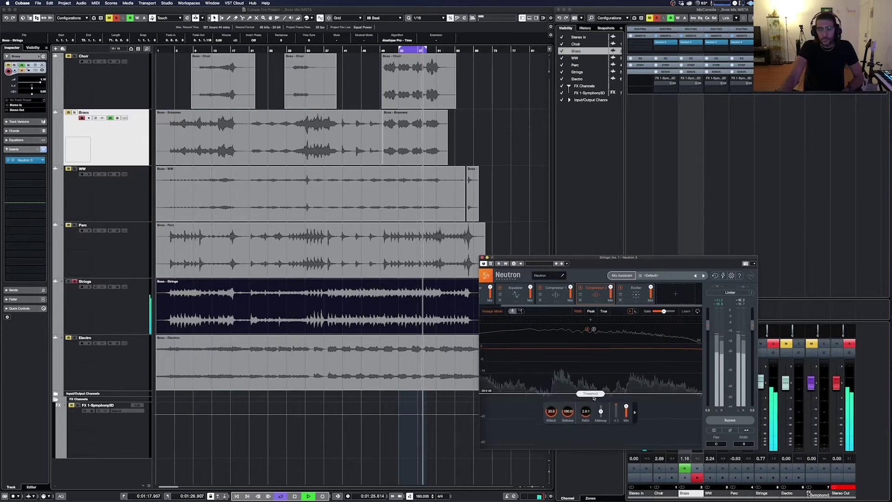
pyautogui.moveTo(593, 398); pyautogui.dragTo(597, 393)
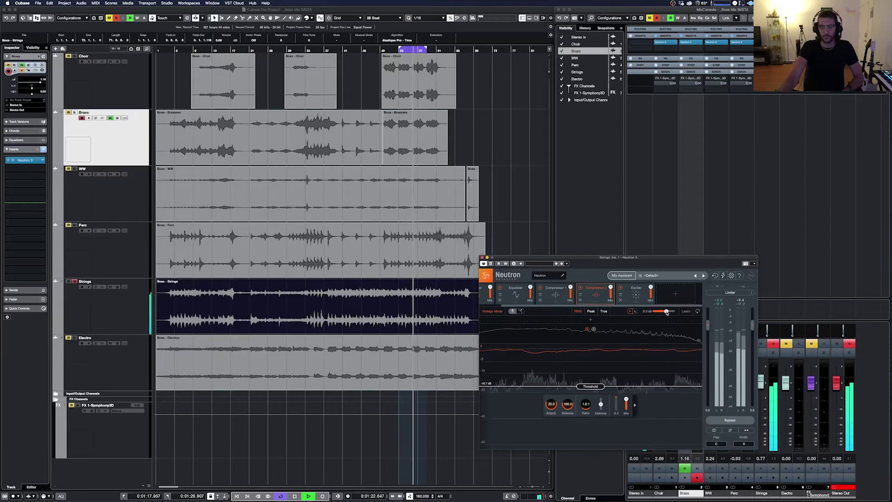
pyautogui.moveTo(666, 313); pyautogui.dragTo(666, 313)
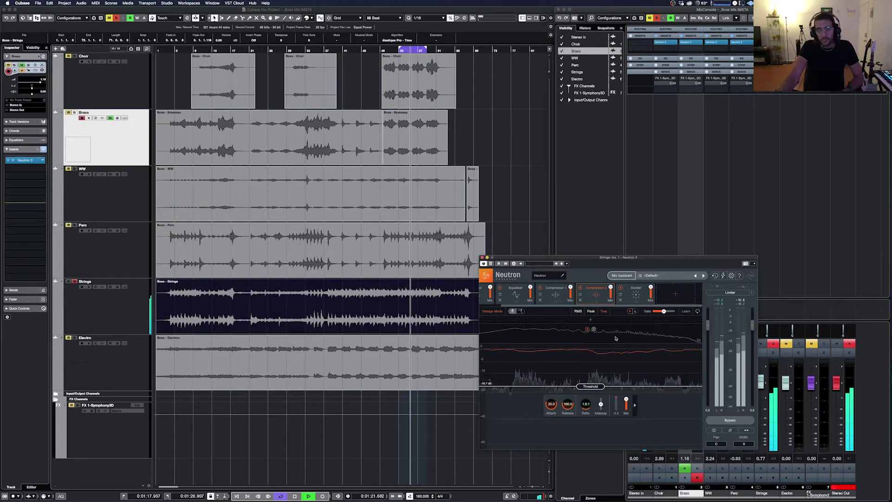
# Split Compressor 2 into three frequency bands and lower the low band's threshold to about -22.5 dB.
pyautogui.click(556, 321)
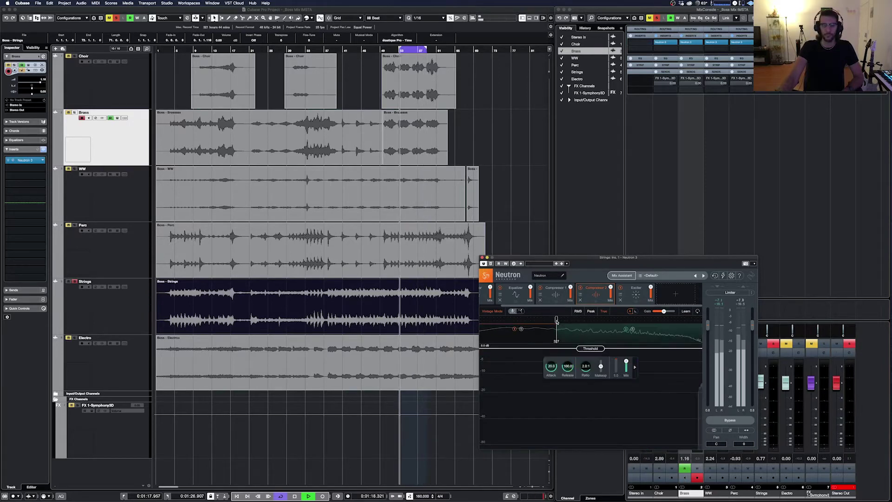
pyautogui.click(635, 320)
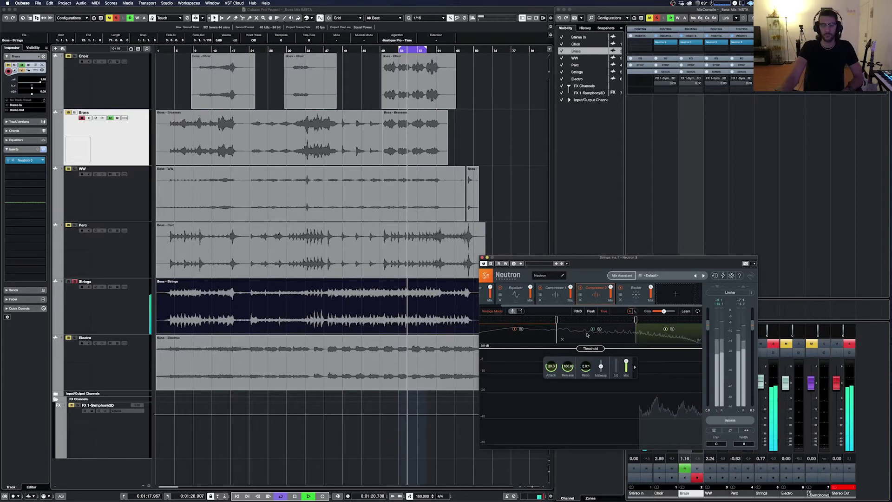
pyautogui.click(521, 329)
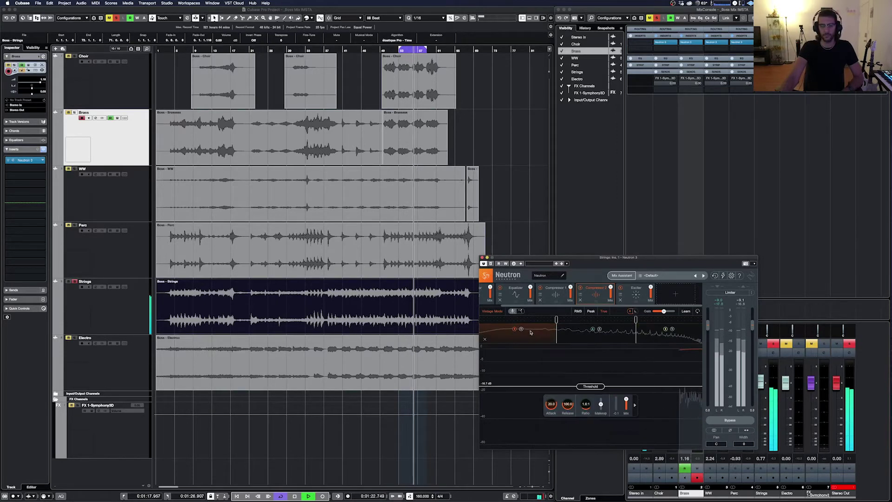
pyautogui.moveTo(591, 386)
pyautogui.mouseDown()
pyautogui.moveTo(599, 410)
pyautogui.moveTo(601, 396)
pyautogui.mouseUp()
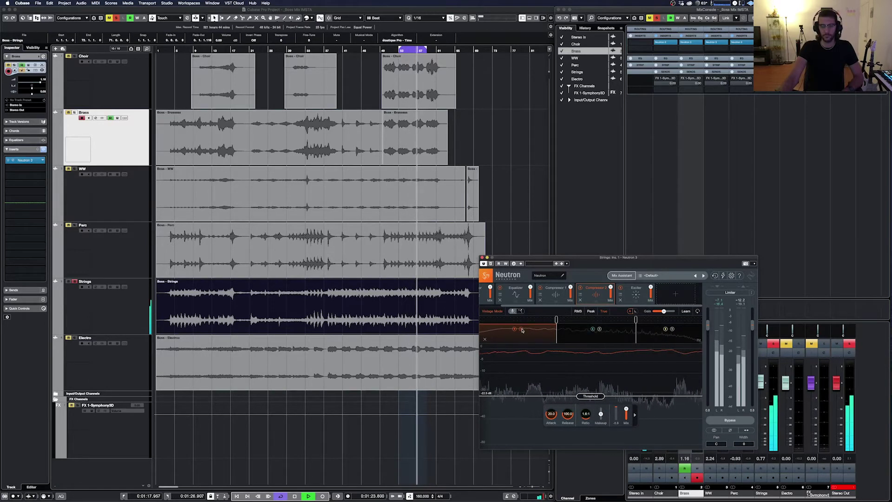
# Move Compressor 2's upper crossover down to about 2.3 kHz and set the mid band's threshold to about -20.4 dB.
pyautogui.click(594, 333)
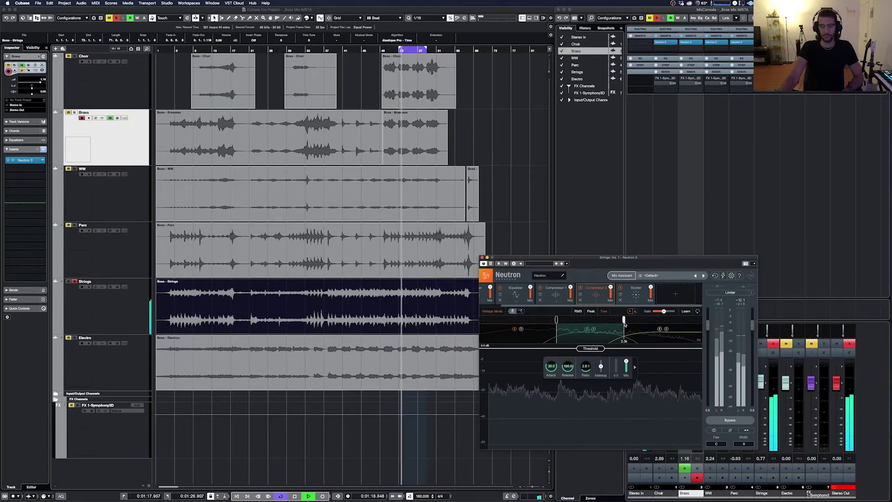
pyautogui.moveTo(635, 320); pyautogui.dragTo(624, 324)
pyautogui.moveTo(598, 364); pyautogui.dragTo(603, 397)
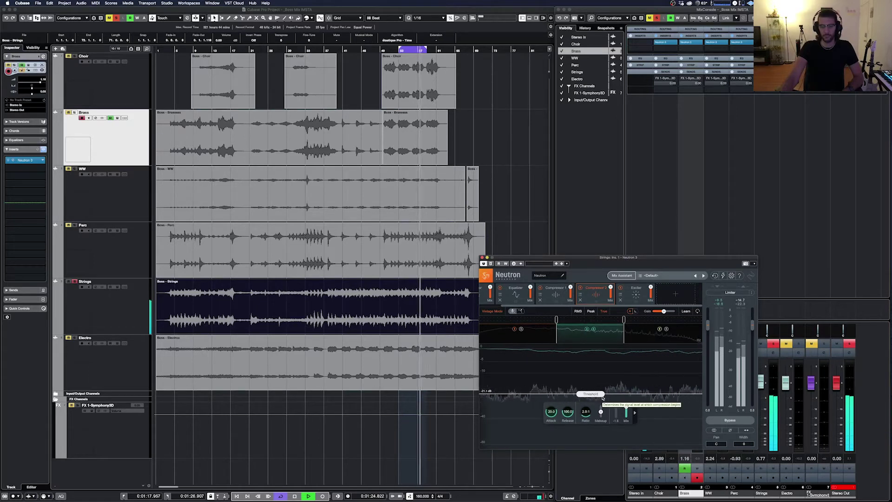
pyautogui.moveTo(603, 397); pyautogui.dragTo(603, 396)
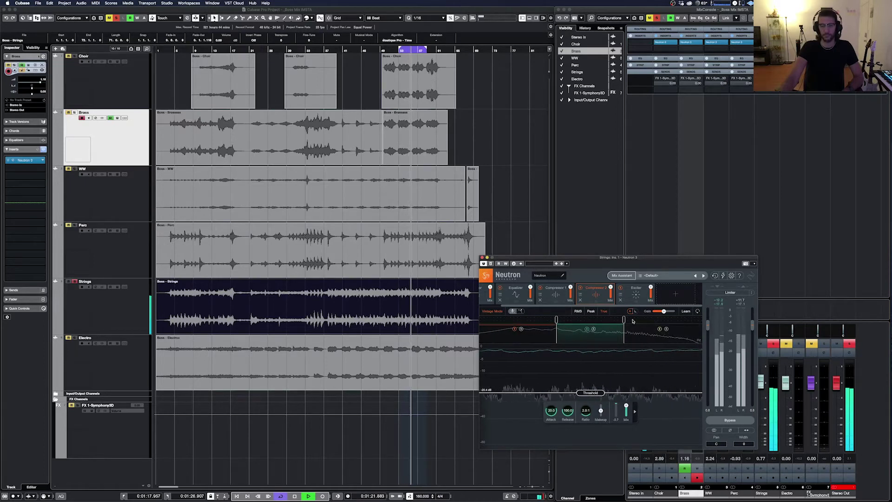
# Lower the high band's threshold in Compressor 2 to about -29 dB and close the Strings' Neutron window.
pyautogui.click(665, 330)
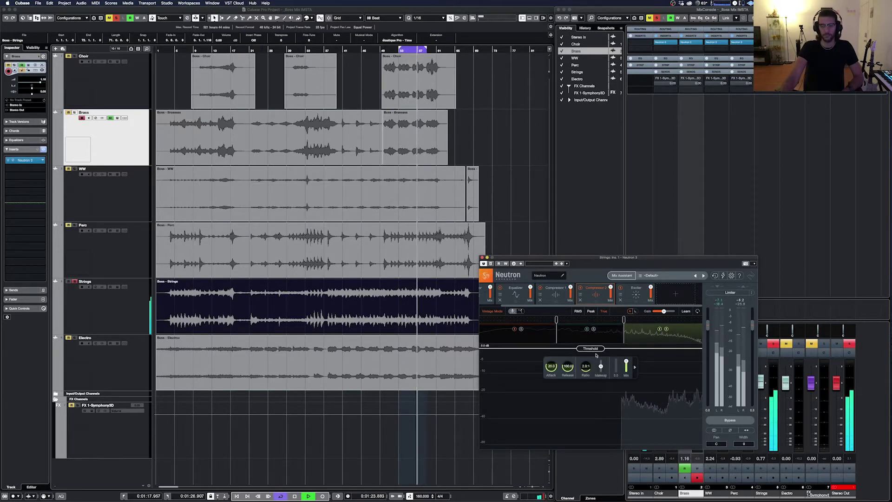
pyautogui.moveTo(596, 349); pyautogui.dragTo(604, 407)
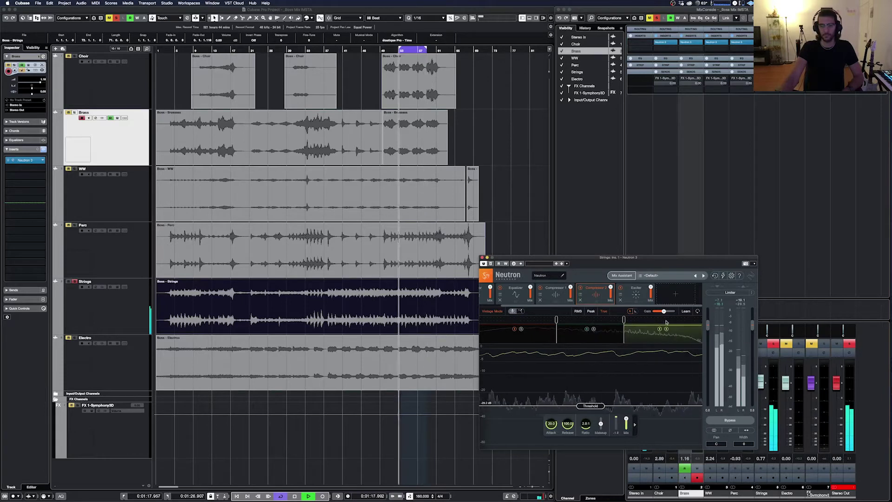
pyautogui.click(483, 257)
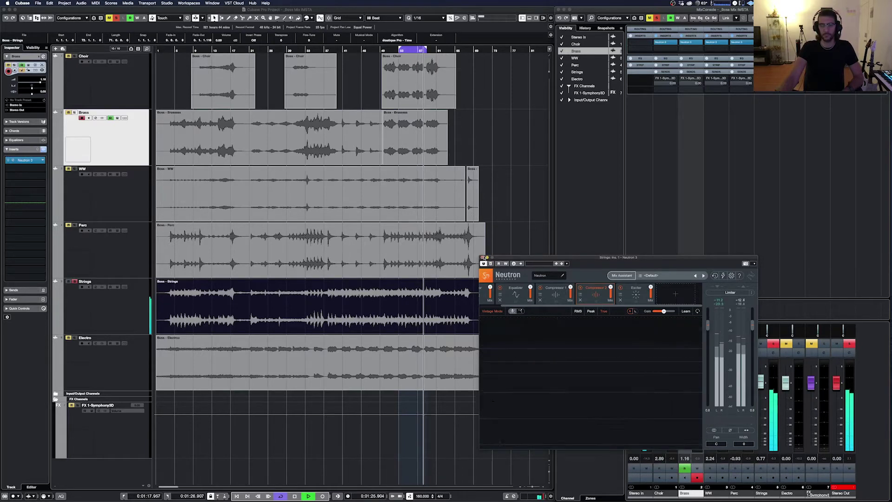
# Switch the solo from the Strings channel to the WW channel and start playback.
pyautogui.press('Down')
pyautogui.press('Down')
pyautogui.press('Down')
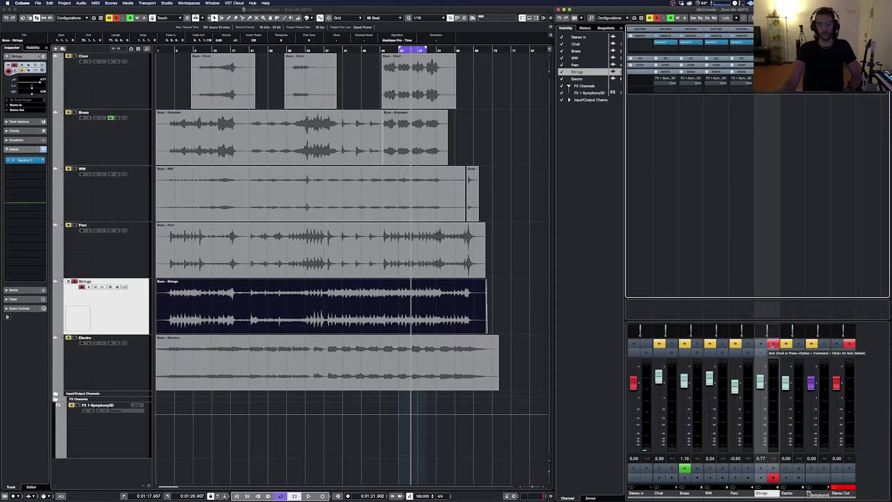
pyautogui.click(772, 345)
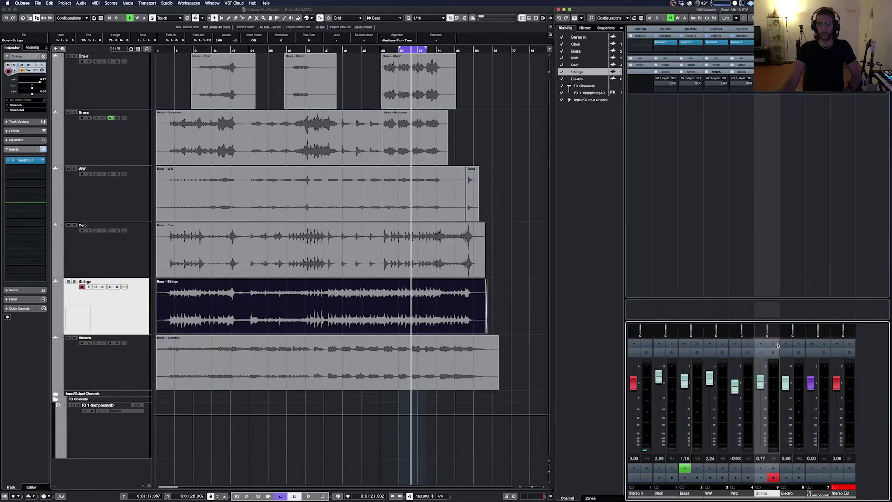
pyautogui.click(723, 344)
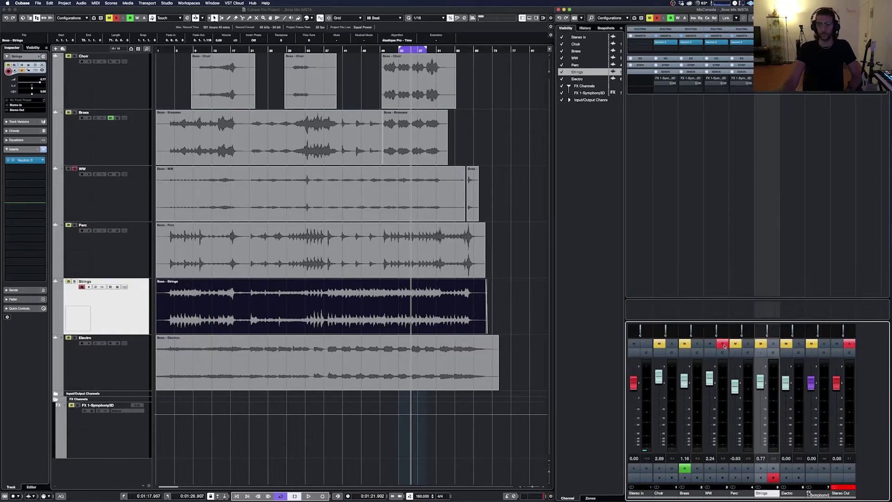
pyautogui.press('space')
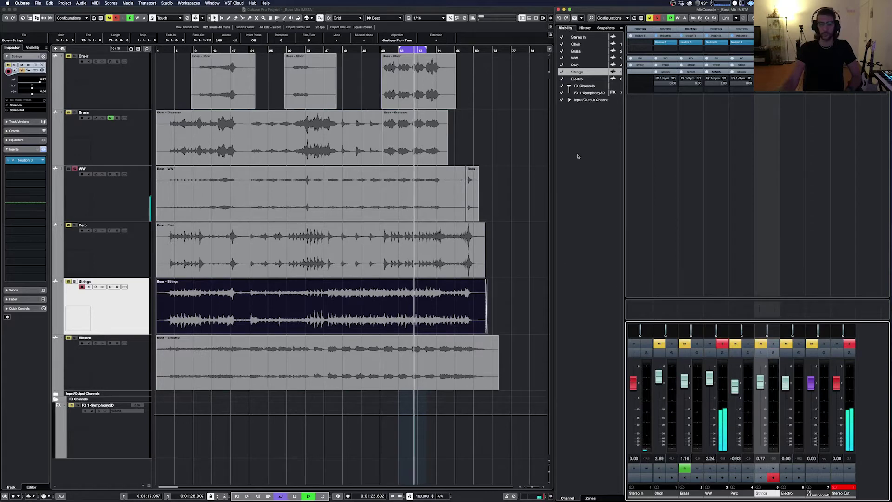
# Open Neutron on the WW channel and add a high-pass filter at about 57 Hz in its Equalizer.
pyautogui.click(716, 105)
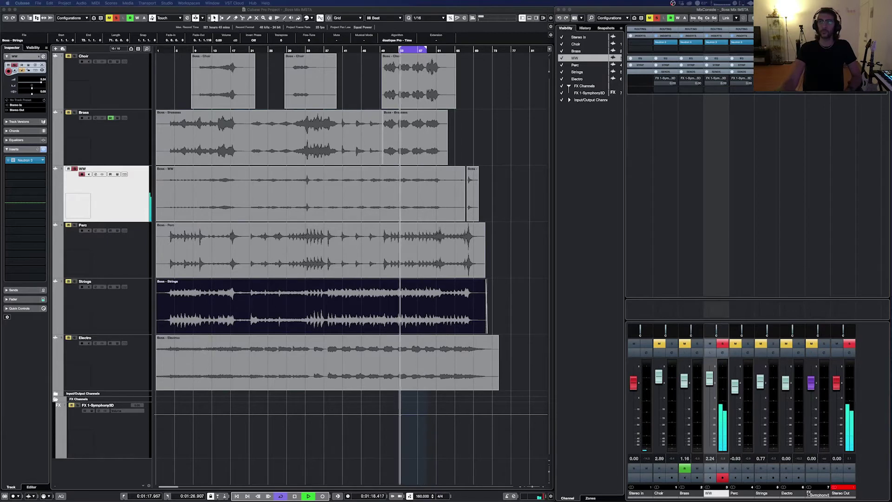
pyautogui.click(717, 42)
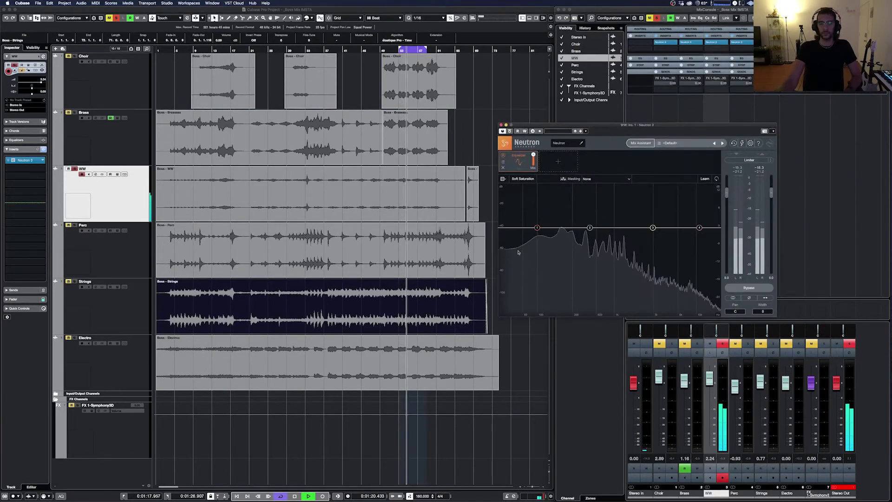
pyautogui.click(524, 227)
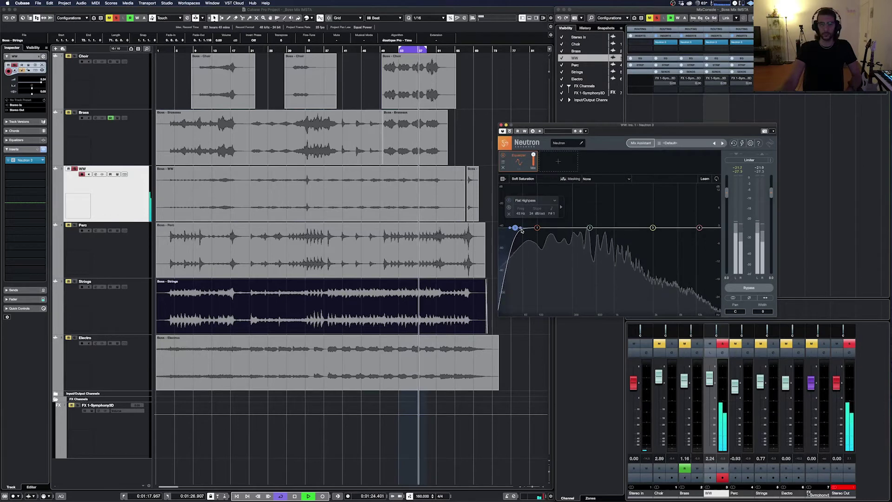
pyautogui.moveTo(518, 228); pyautogui.dragTo(521, 228)
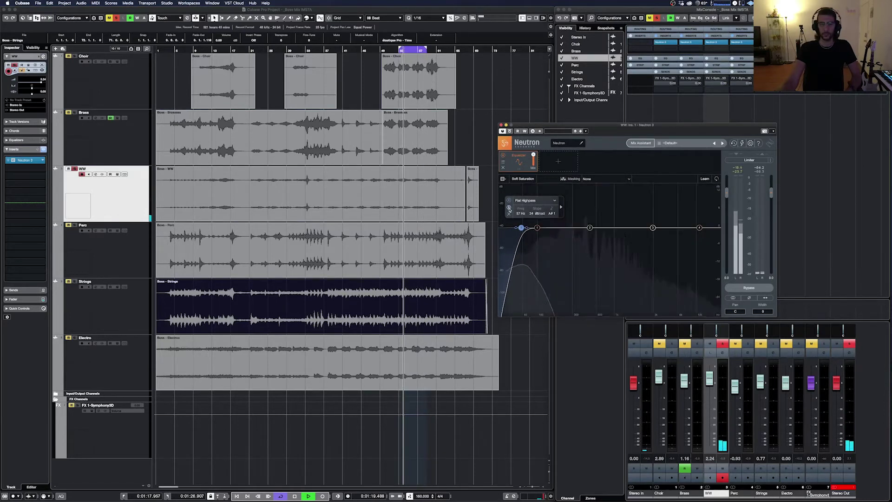
# Boost the woodwinds about 1.2 dB around 900 Hz, auditioning that band in solo, and about 1.8 dB around 2.6 kHz.
pyautogui.moveTo(590, 228)
pyautogui.mouseDown()
pyautogui.moveTo(615, 199)
pyautogui.moveTo(616, 214)
pyautogui.moveTo(642, 209)
pyautogui.moveTo(585, 215)
pyautogui.moveTo(586, 224)
pyautogui.mouseUp()
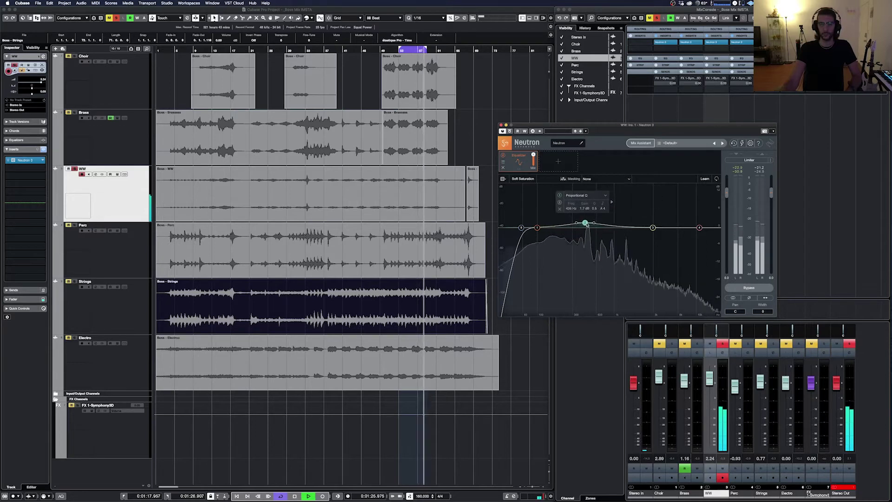
pyautogui.click(561, 203)
pyautogui.moveTo(586, 224); pyautogui.dragTo(614, 224)
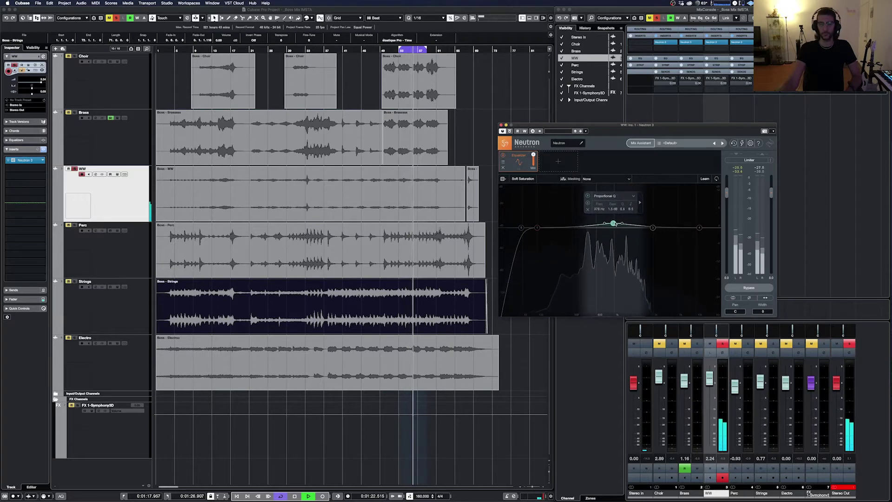
pyautogui.click(585, 205)
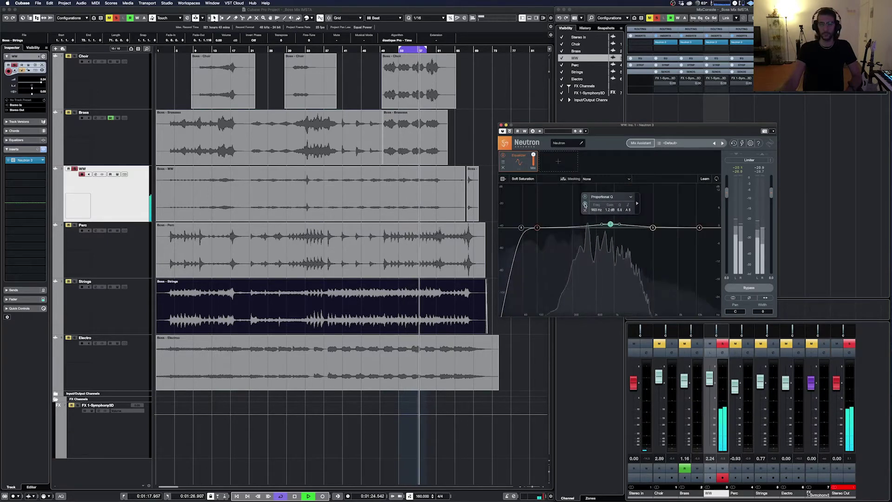
pyautogui.moveTo(653, 228)
pyautogui.mouseDown()
pyautogui.moveTo(650, 199)
pyautogui.moveTo(687, 201)
pyautogui.moveTo(649, 203)
pyautogui.moveTo(648, 223)
pyautogui.mouseUp()
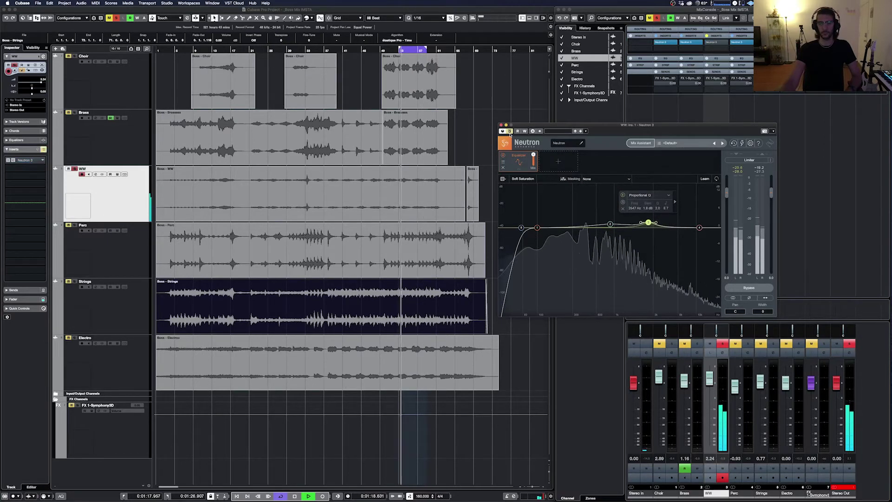
# Add a Sculptor to the WW Neutron with the Add Fullness target at about 39 and adjust its tone.
pyautogui.click(558, 161)
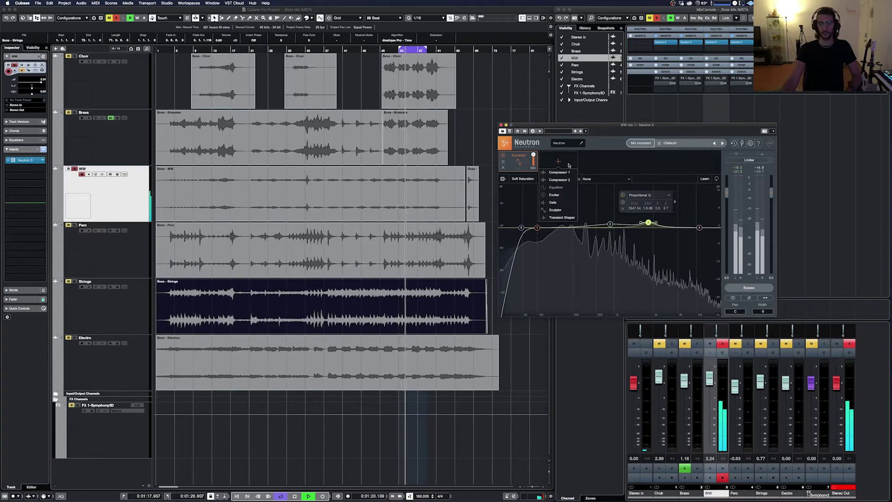
pyautogui.click(555, 210)
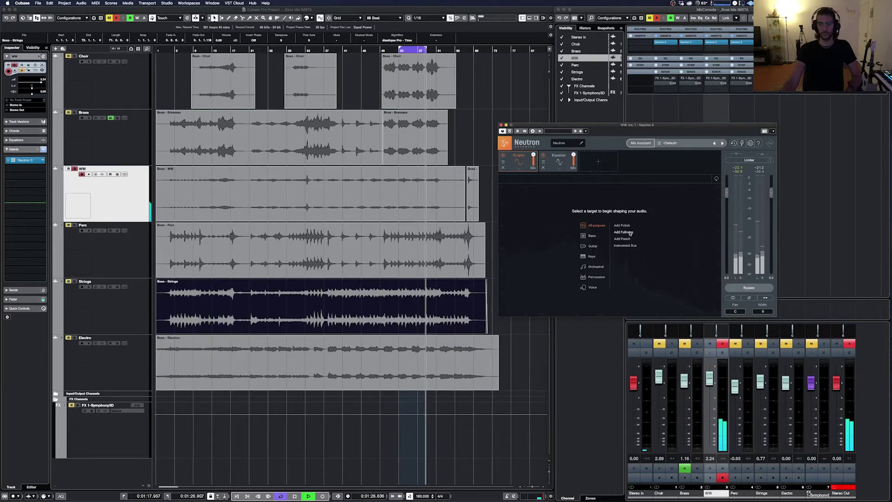
pyautogui.click(630, 234)
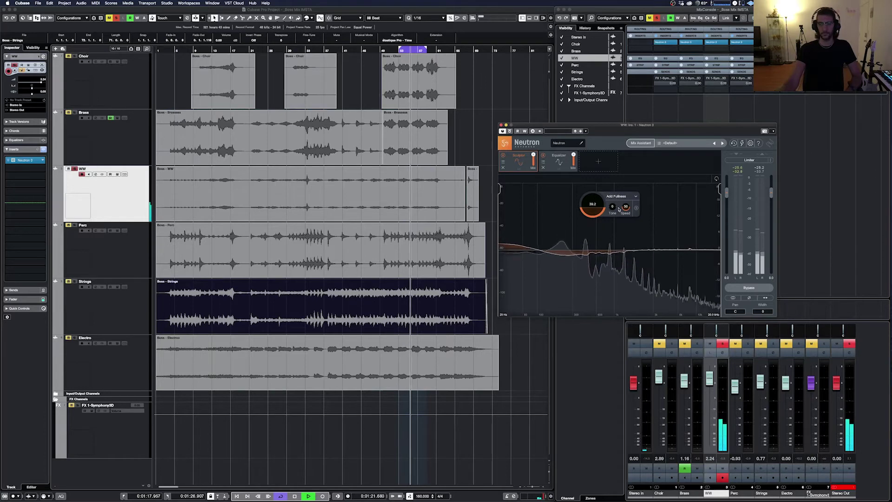
pyautogui.moveTo(618, 209); pyautogui.dragTo(615, 201)
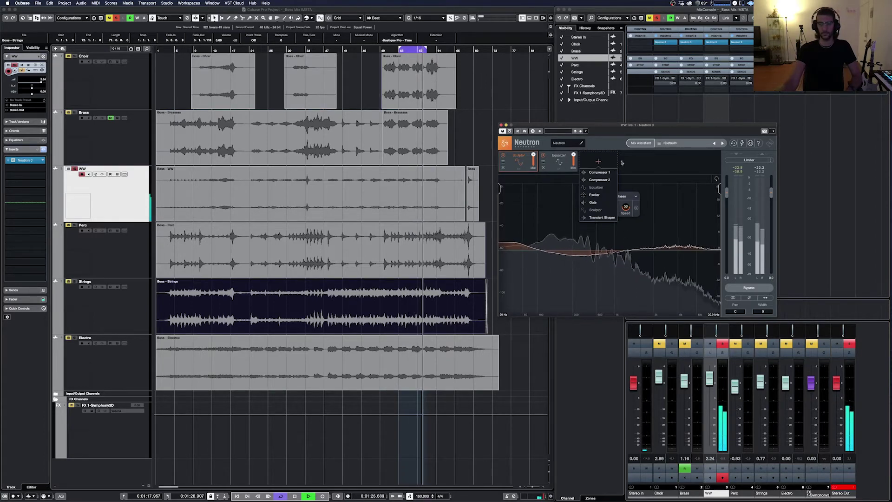
# Add Compressor 1 with a threshold of about -32 dB and an Exciter at 4.8, comparing the WW chain against bypass.
pyautogui.click(600, 172)
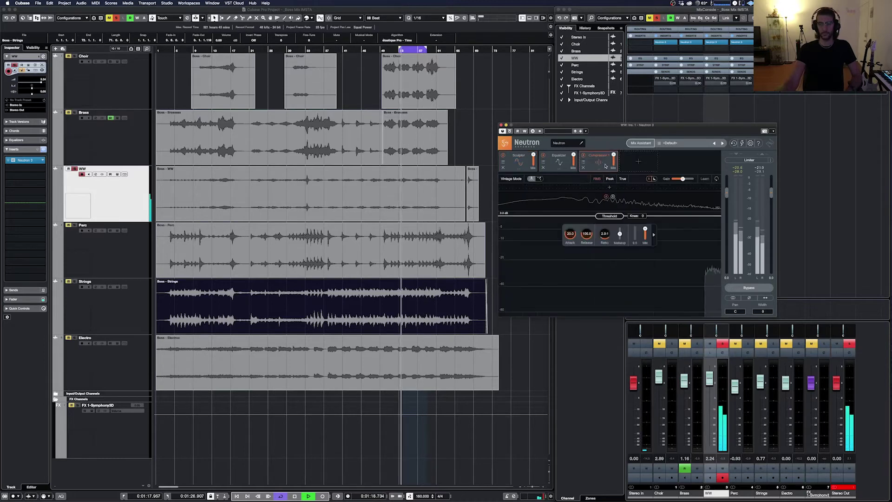
pyautogui.moveTo(623, 218); pyautogui.dragTo(625, 273)
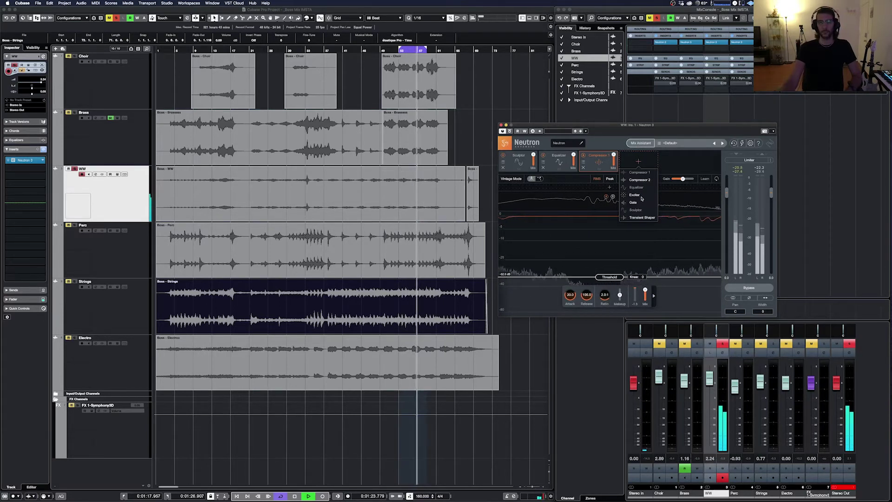
pyautogui.click(644, 195)
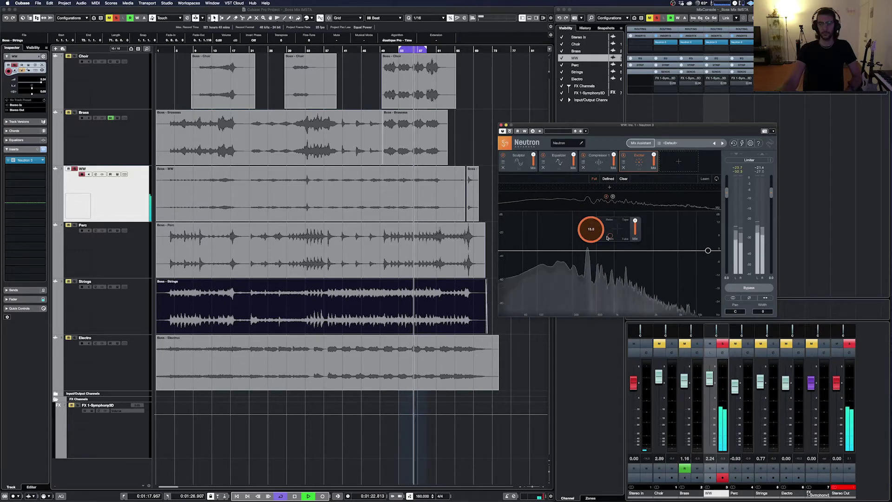
pyautogui.moveTo(610, 231); pyautogui.dragTo(610, 224)
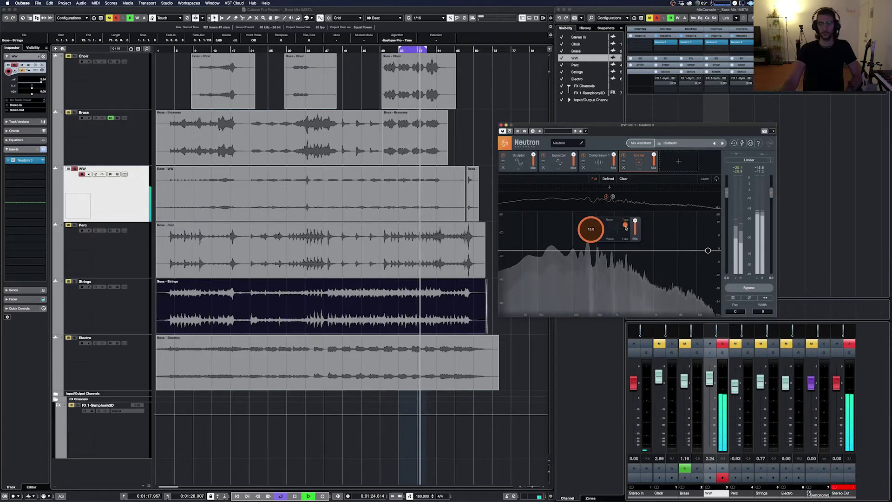
pyautogui.click(510, 131)
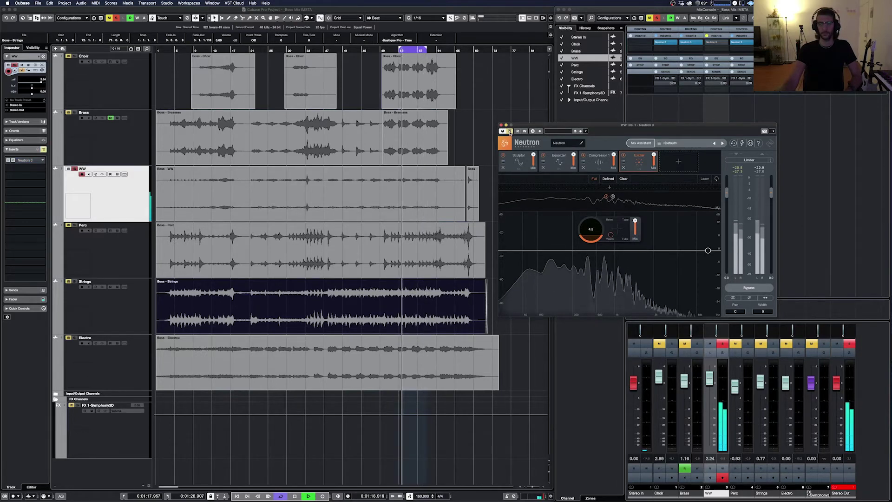
# Reactivate the WW Neutron chain and audition the woodwinds together with the Strings, ending on the full mix.
pyautogui.click(509, 132)
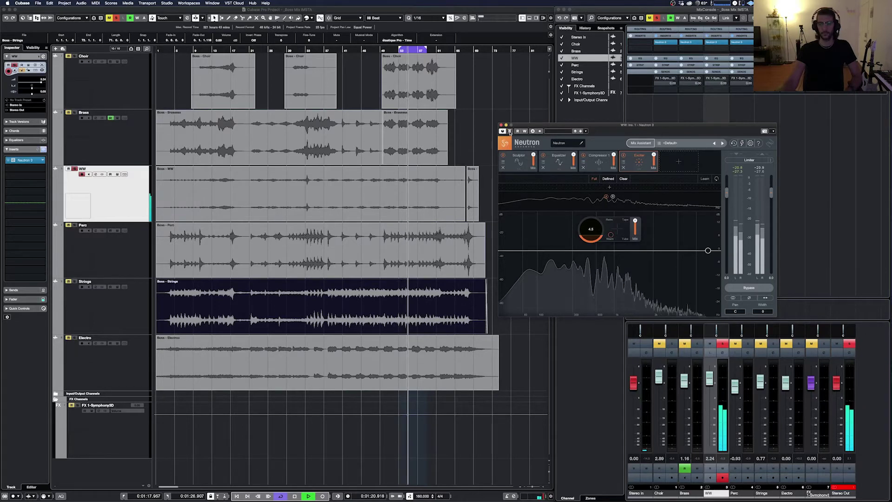
pyautogui.click(75, 282)
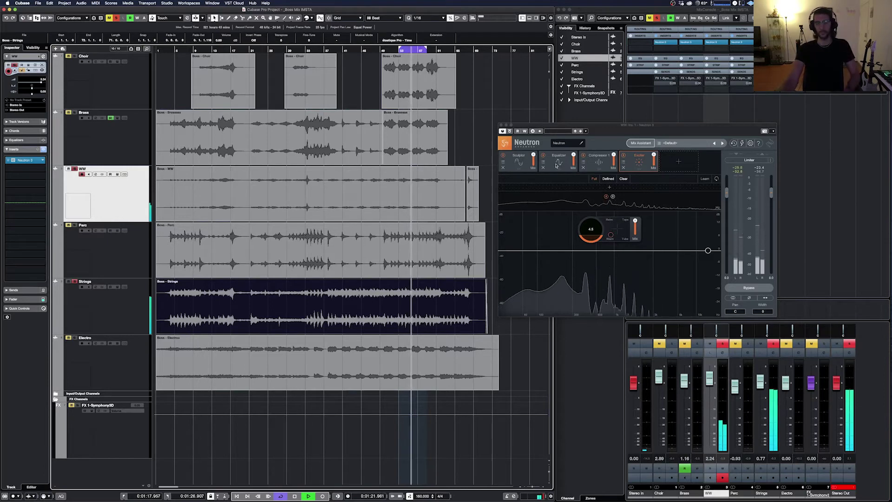
pyautogui.click(116, 19)
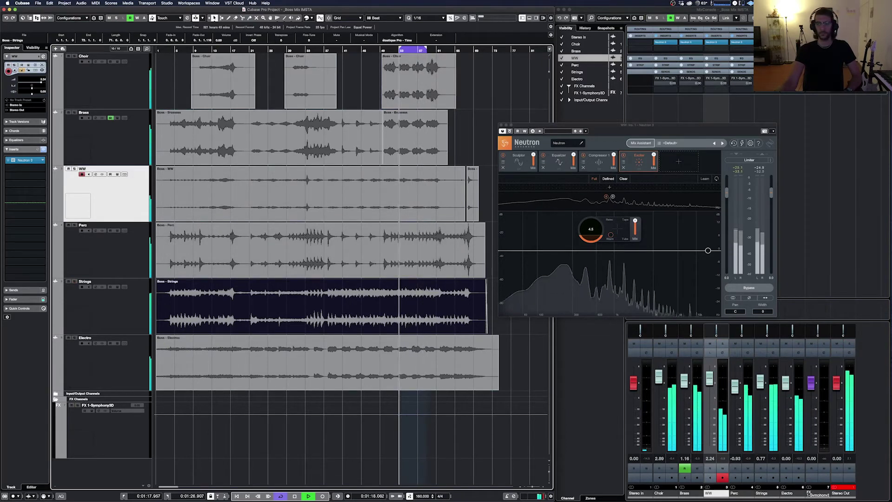
# In the Strings Neutron's Compressor 2, adjust the high band's makeup gain and the middle band's makeup gain and threshold.
pyautogui.click(749, 89)
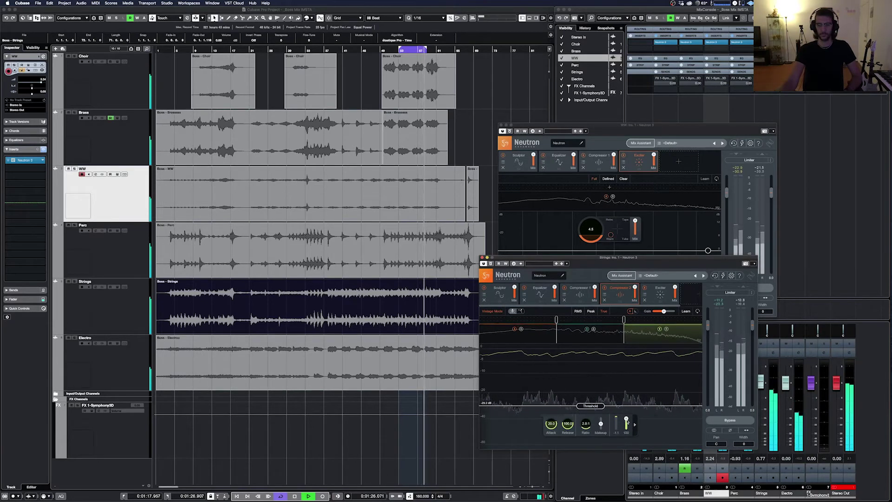
pyautogui.moveTo(601, 425)
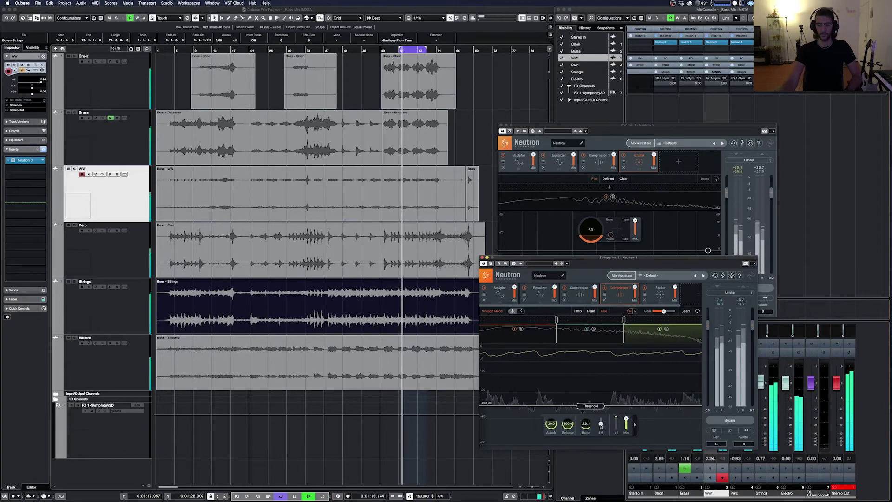
pyautogui.moveTo(601, 425); pyautogui.dragTo(601, 425)
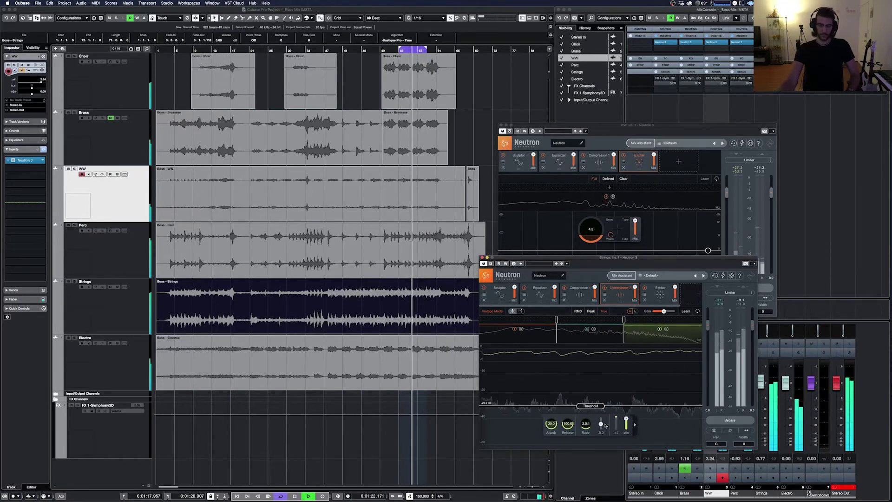
pyautogui.click(604, 341)
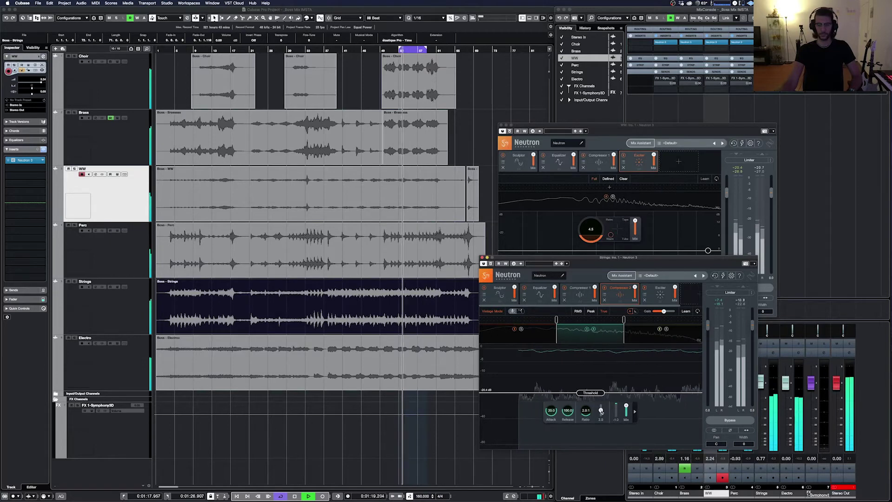
pyautogui.scroll(5, 601, 411)
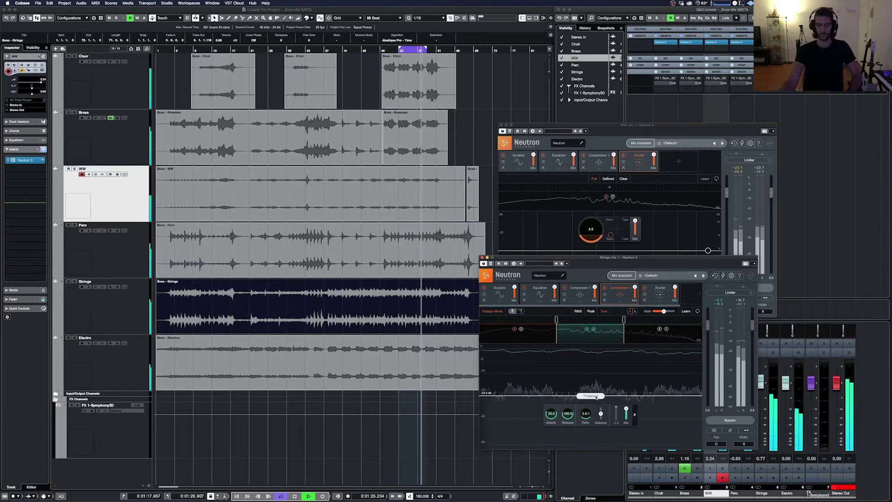
# Move the Strings Equalizer's upper bell boost slightly higher in frequency at about 0.9 dB and close the Strings Neutron.
pyautogui.click(581, 294)
pyautogui.click(553, 295)
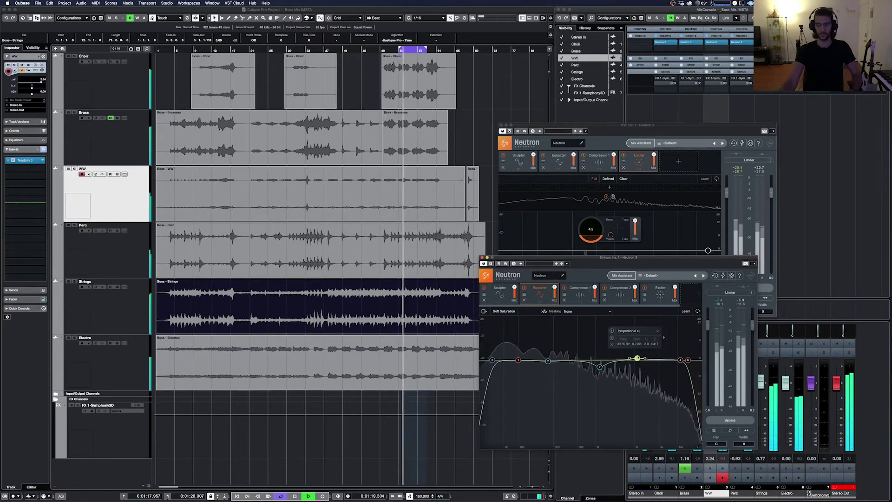
pyautogui.moveTo(636, 358)
pyautogui.mouseDown()
pyautogui.moveTo(624, 329)
pyautogui.moveTo(643, 358)
pyautogui.mouseUp()
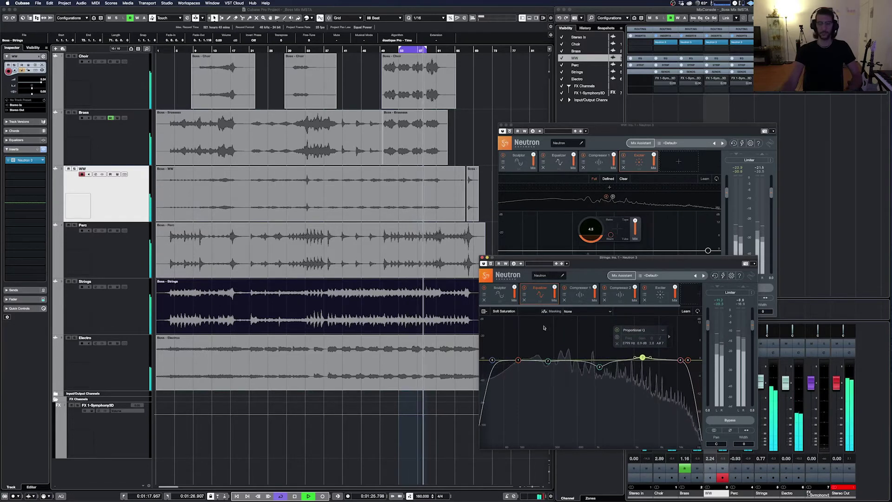
pyautogui.click(482, 258)
# Retune the WW Equalizer to about 1.9 dB at 1 kHz and a smaller 2.6 kHz boost, plus a high shelf of about 0.8 dB near 10 kHz.
pyautogui.click(559, 158)
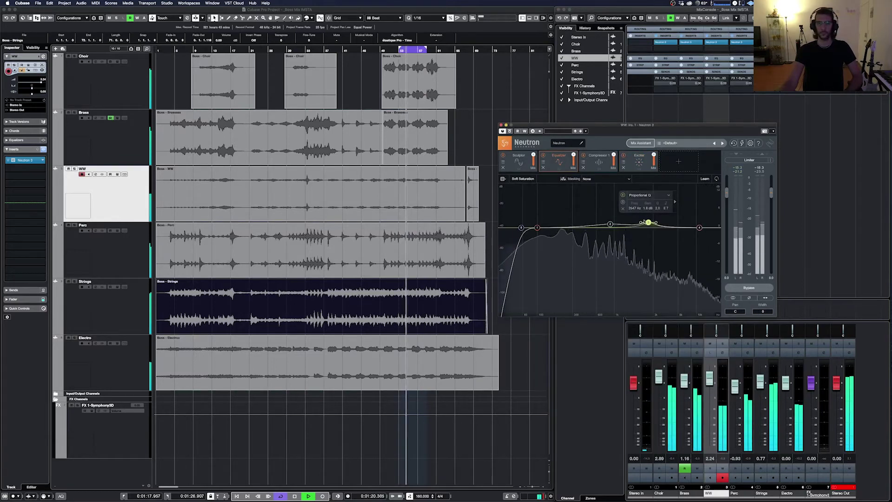
pyautogui.click(614, 225)
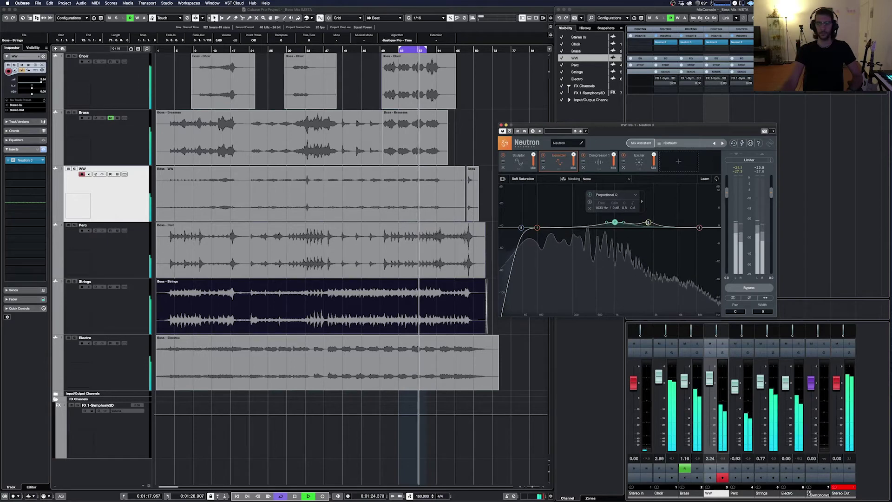
pyautogui.click(649, 223)
pyautogui.moveTo(648, 224); pyautogui.dragTo(648, 225)
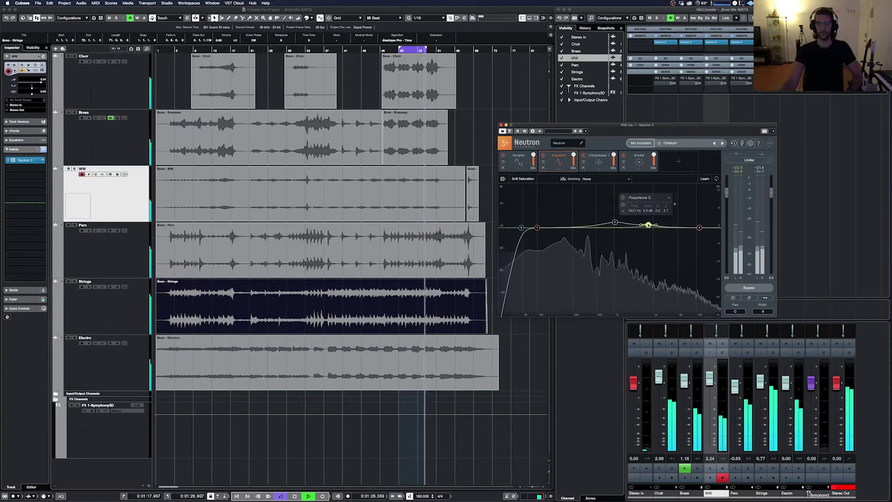
pyautogui.moveTo(700, 227); pyautogui.dragTo(697, 226)
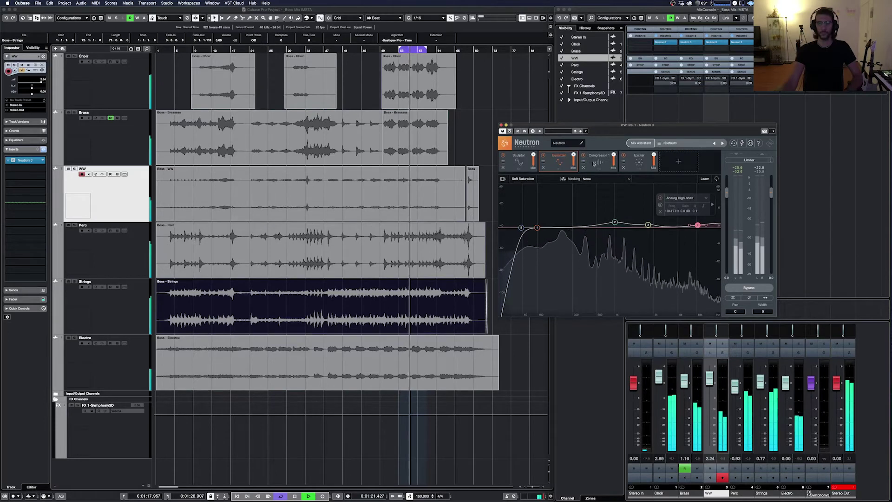
# Audition the WW channel in solo, close its Neutron window and return to the full mix.
pyautogui.press('s')
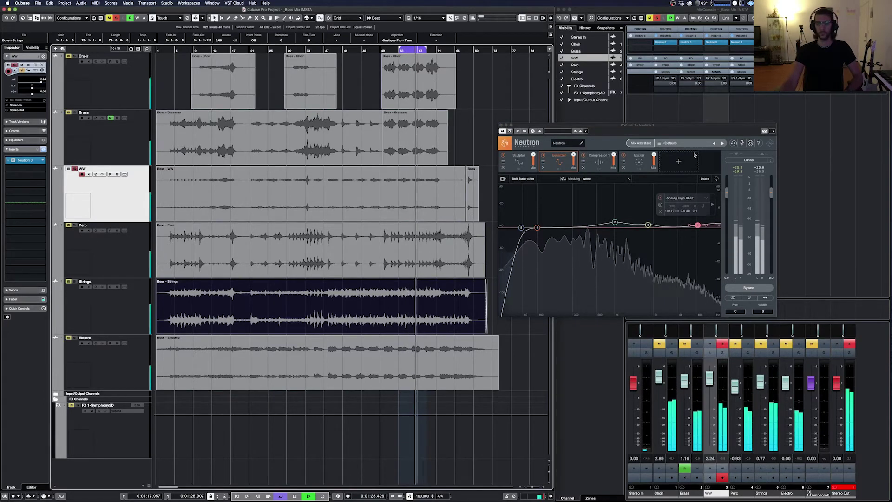
pyautogui.click(639, 161)
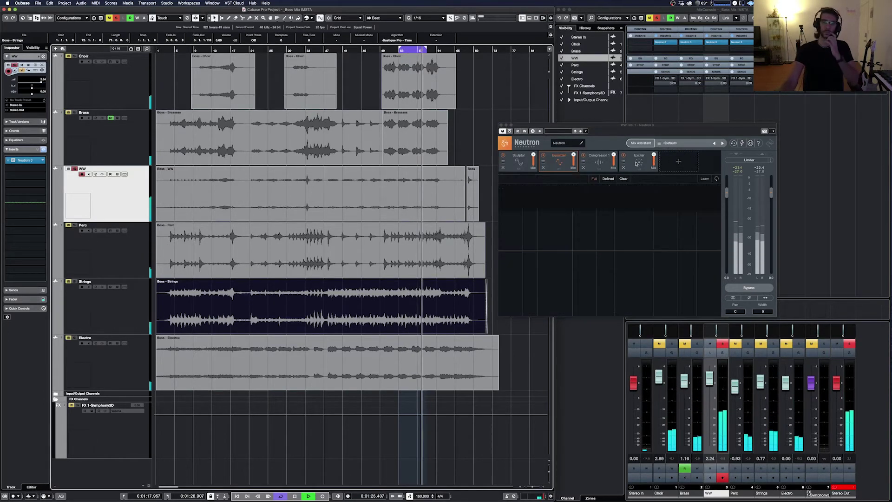
pyautogui.click(501, 125)
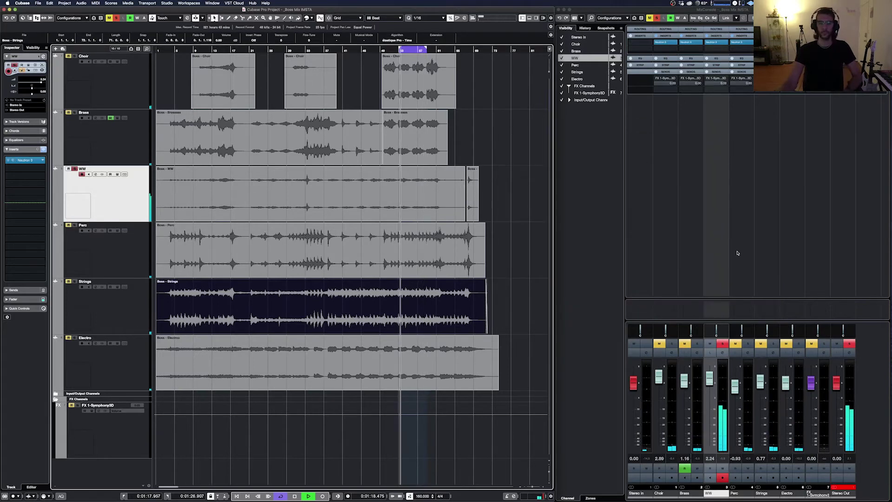
pyautogui.click(723, 344)
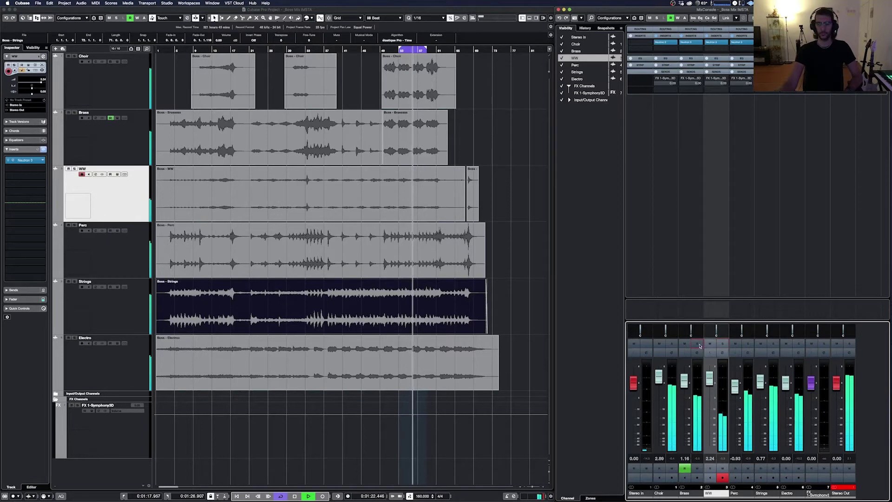
# Solo the Brass channel and move the playback loop to the loud brass passage around bars 33 to 37.
pyautogui.click(697, 343)
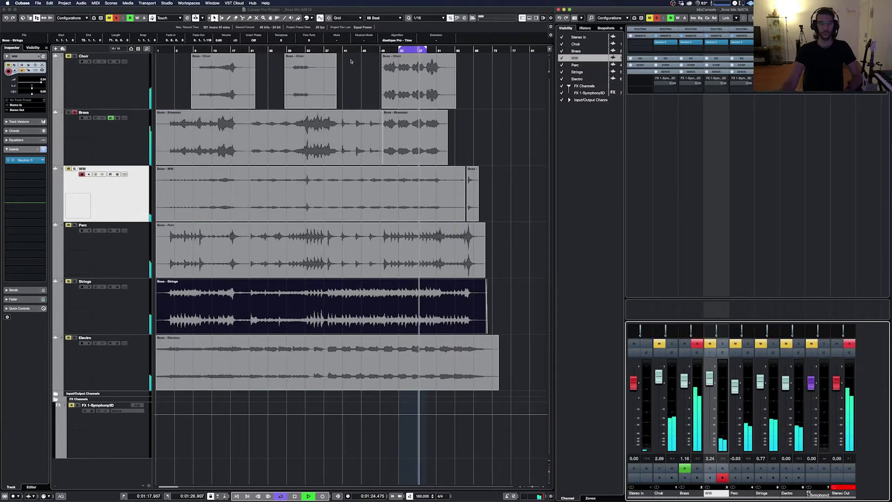
pyautogui.press('space')
pyautogui.press('space')
pyautogui.click(301, 50)
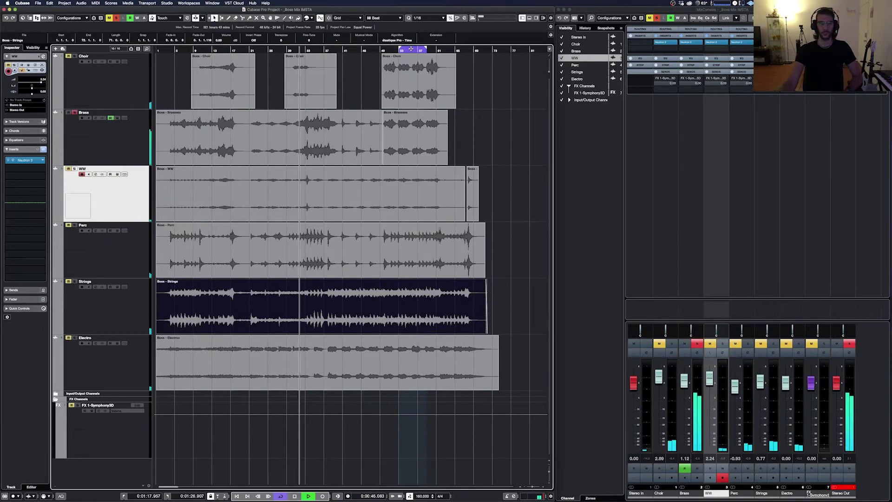
pyautogui.moveTo(401, 50); pyautogui.dragTo(305, 52)
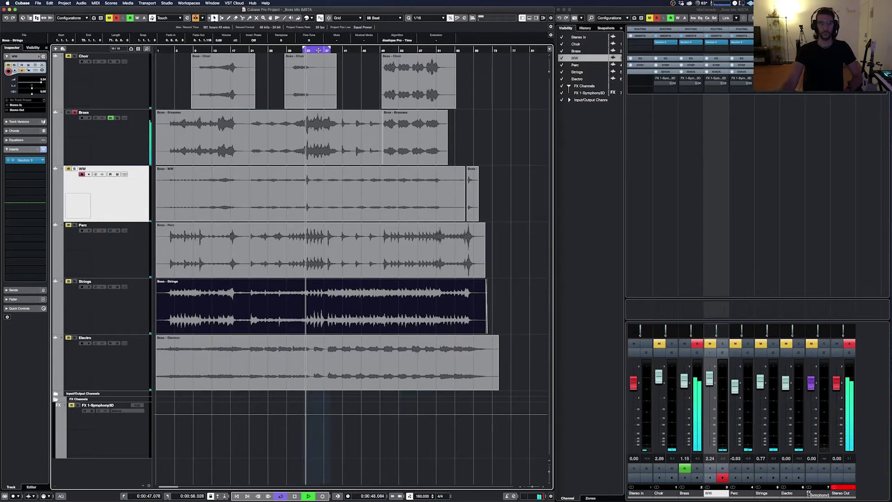
# Open the Brass Neutron's Equalizer, have it learn the band positions, and set a flat high-pass filter at about 47 Hz.
pyautogui.click(713, 44)
pyautogui.click(713, 44)
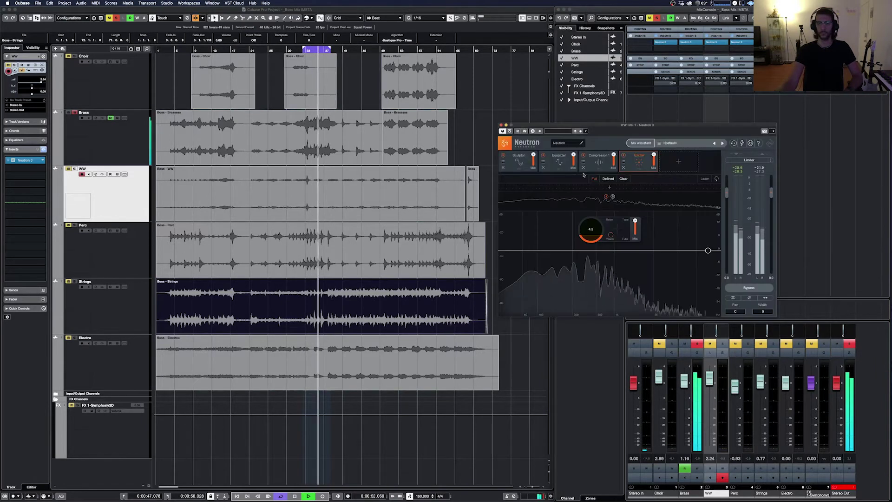
pyautogui.click(691, 42)
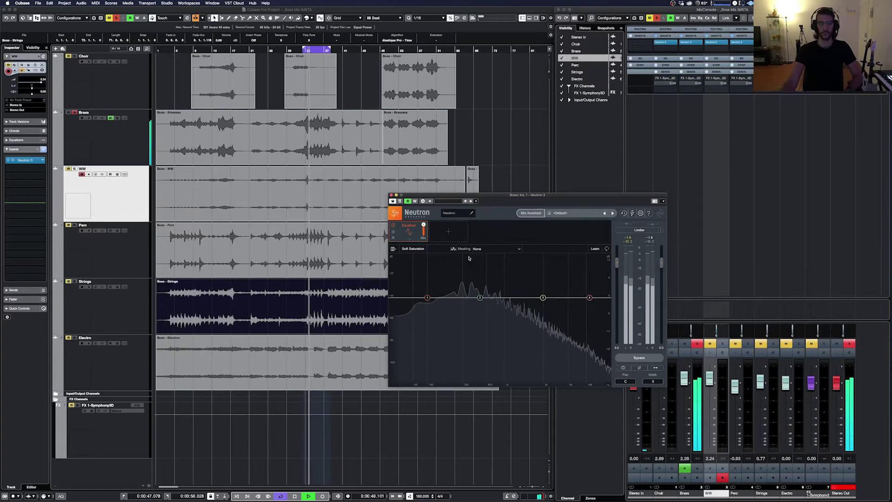
pyautogui.click(595, 248)
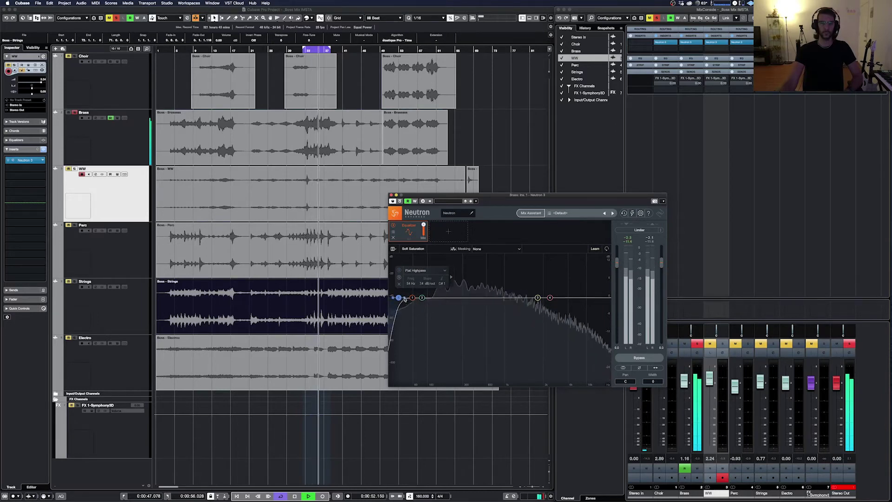
pyautogui.moveTo(402, 299); pyautogui.dragTo(408, 299)
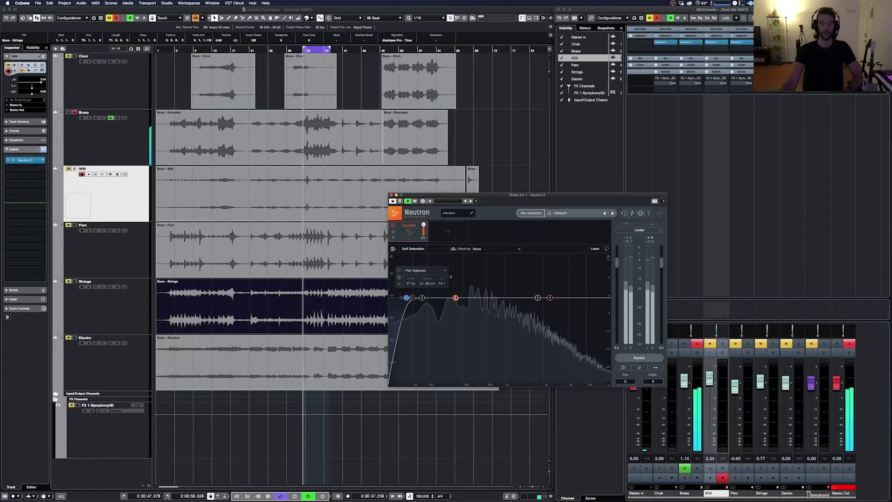
# Cut the brass by about 1.8 dB near 345 Hz, make that Equalizer band dynamic and adjust its threshold.
pyautogui.moveTo(461, 267); pyautogui.dragTo(468, 304)
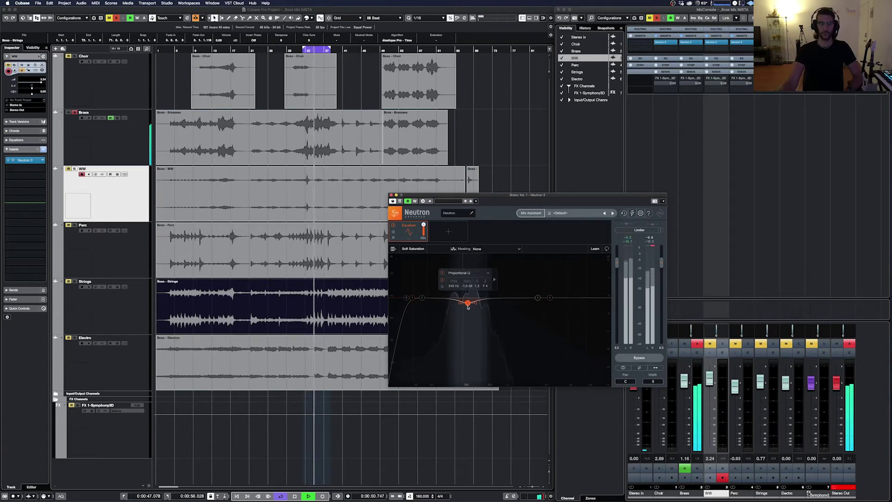
pyautogui.click(494, 280)
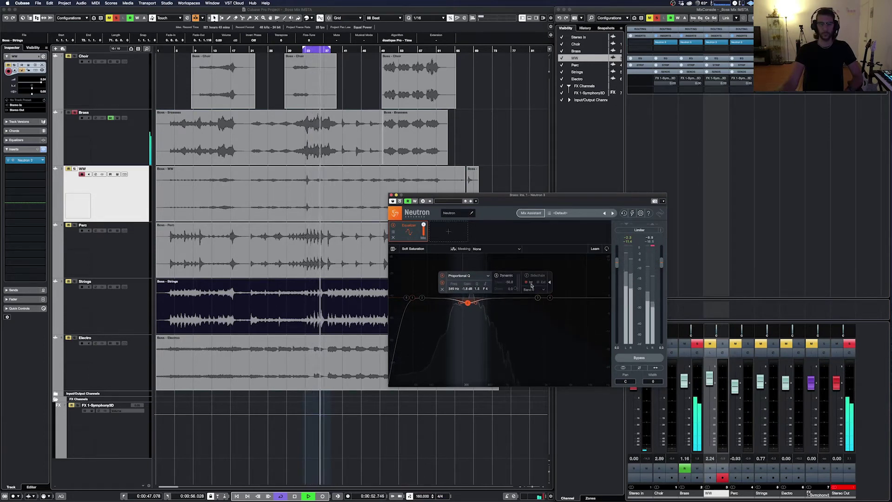
pyautogui.click(496, 275)
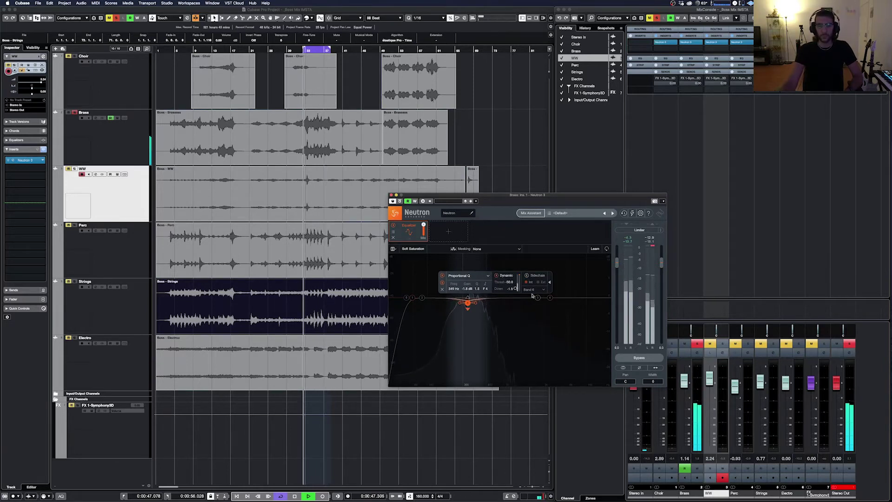
pyautogui.moveTo(518, 289); pyautogui.dragTo(517, 283)
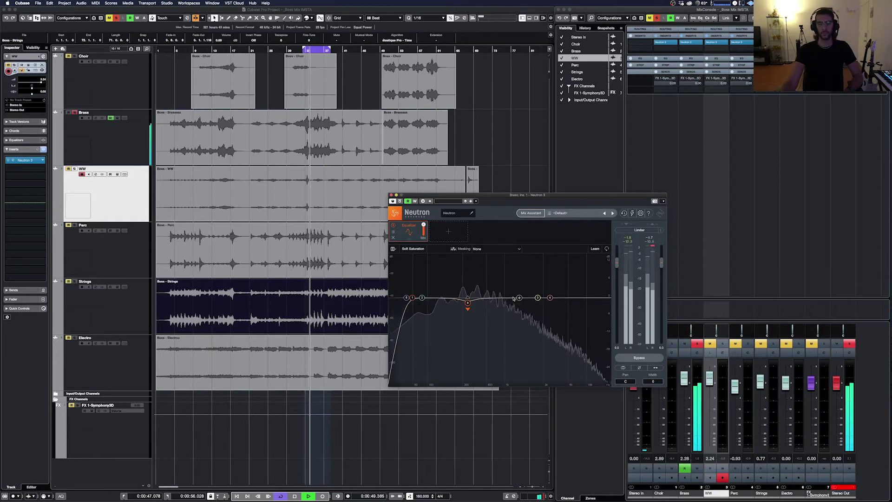
# Sweep another Brass Equalizer band in solo and set it as a dynamic cut of about 2 dB near 962 Hz.
pyautogui.moveTo(496, 297); pyautogui.dragTo(496, 290)
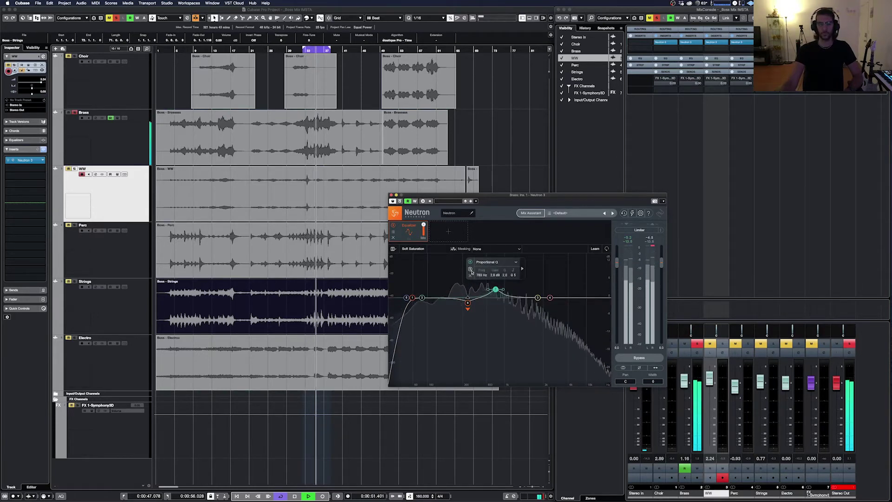
pyautogui.keyDown('alt'); pyautogui.click(494, 290); pyautogui.keyUp('alt')
pyautogui.scroll(-3, 488, 289)
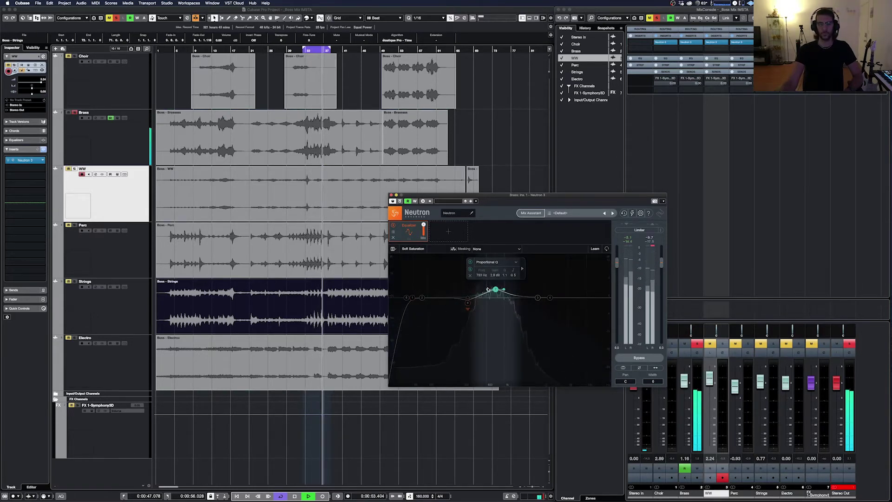
pyautogui.scroll(3, 488, 290)
pyautogui.moveTo(495, 290)
pyautogui.mouseDown()
pyautogui.moveTo(494, 274)
pyautogui.moveTo(503, 303)
pyautogui.mouseUp()
pyautogui.click(529, 280)
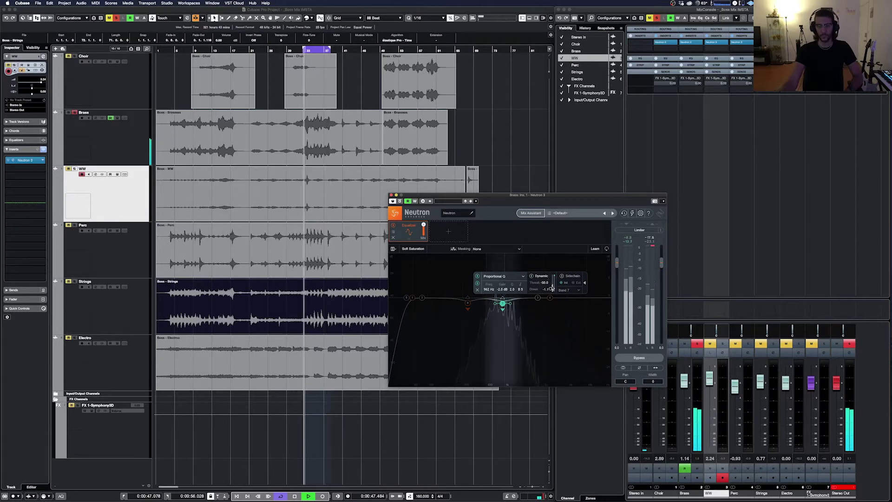
pyautogui.click(563, 276)
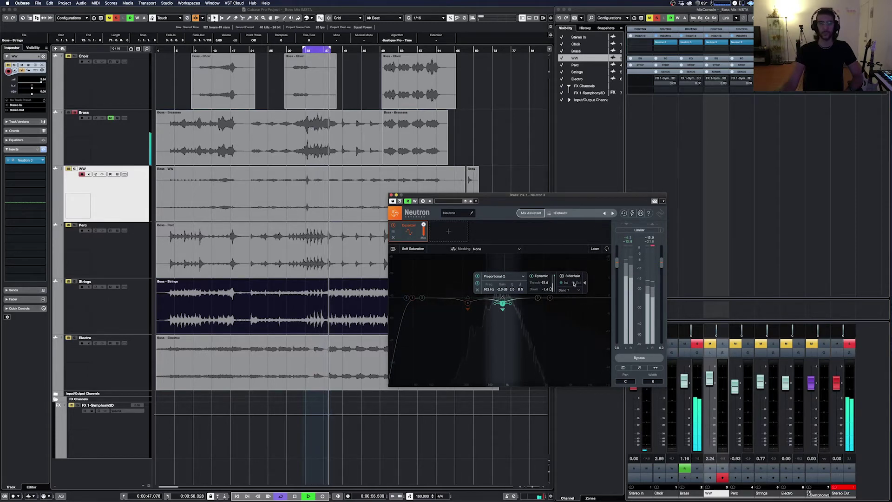
# Add a flat low-pass filter at about 14.6 kHz to the Brass Equalizer.
pyautogui.click(541, 265)
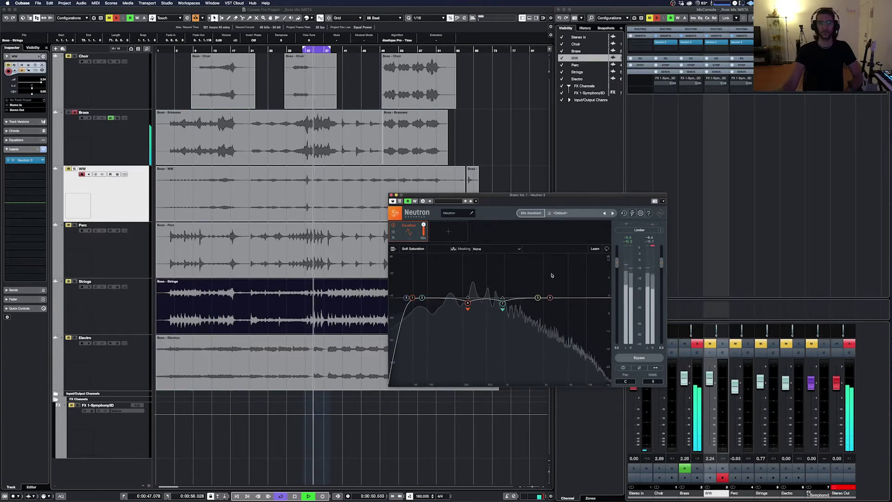
pyautogui.click(600, 298)
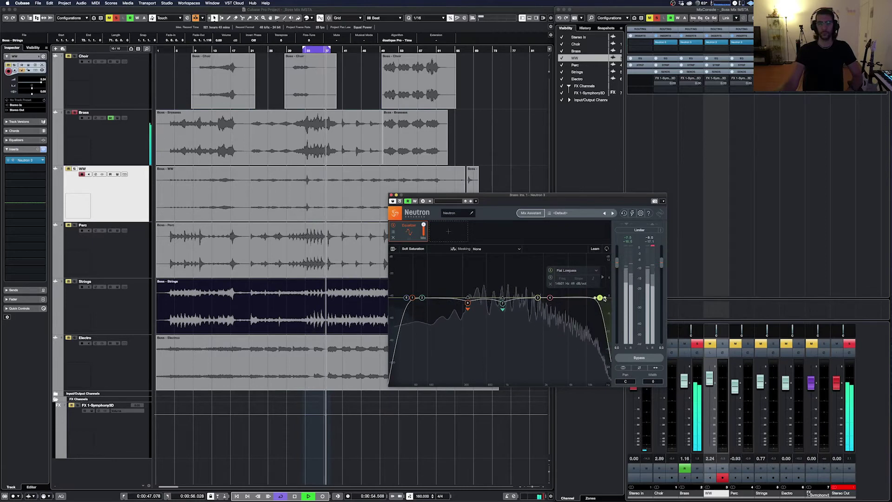
# Add a Sculptor module ahead of the Brass Equalizer, set its target to Add Fullness and lower its amount to about 41.
pyautogui.click(580, 284)
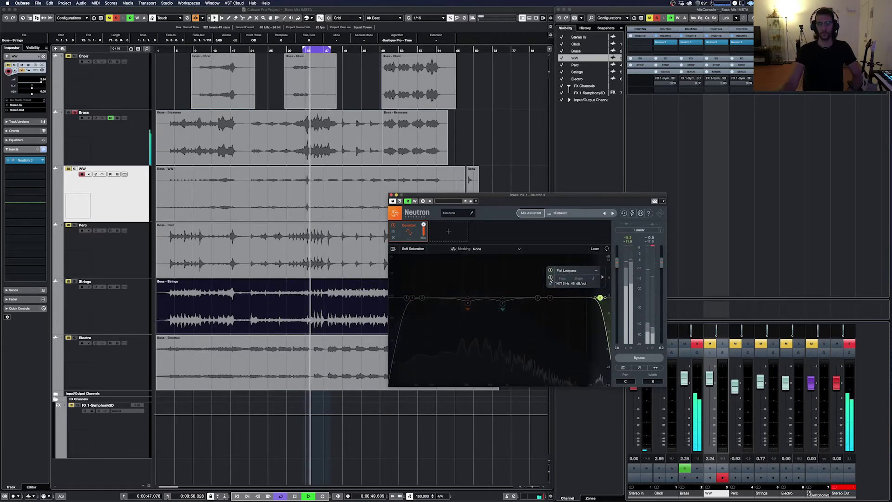
pyautogui.click(448, 230)
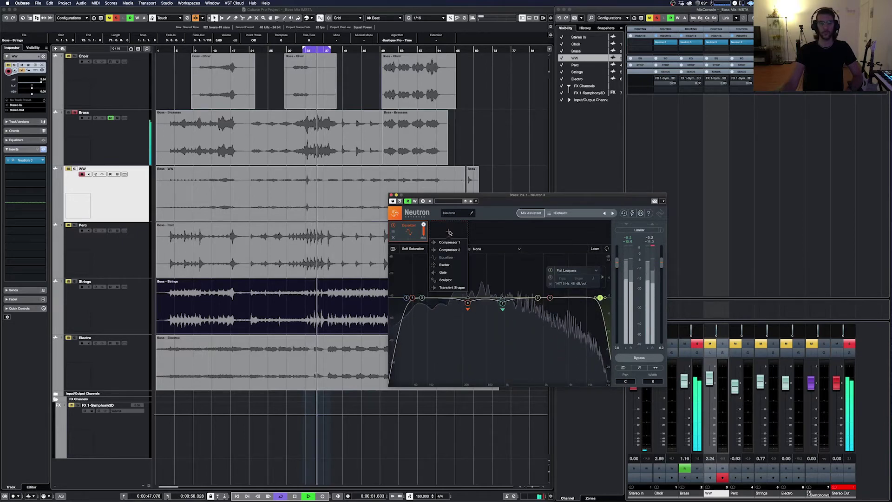
pyautogui.click(445, 280)
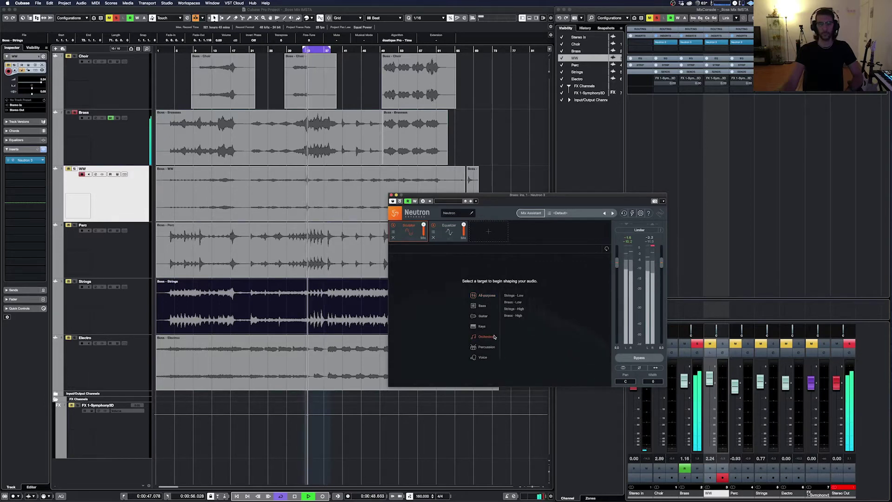
pyautogui.click(513, 302)
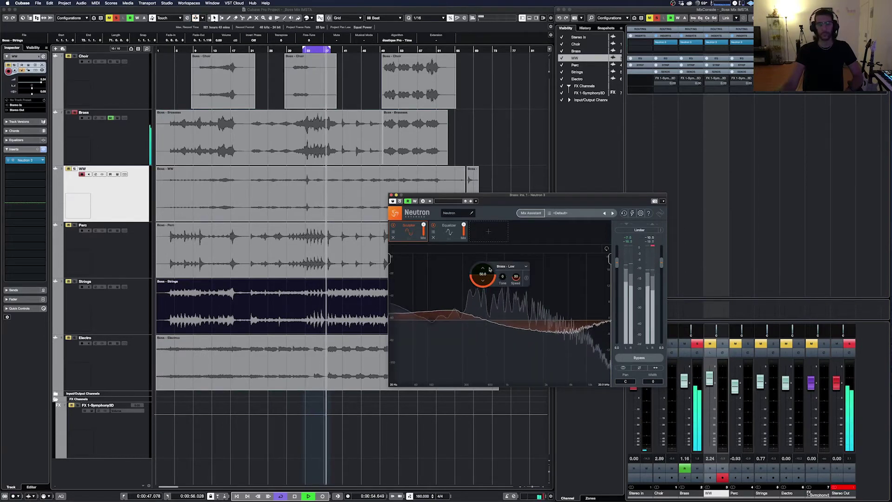
pyautogui.click(393, 233)
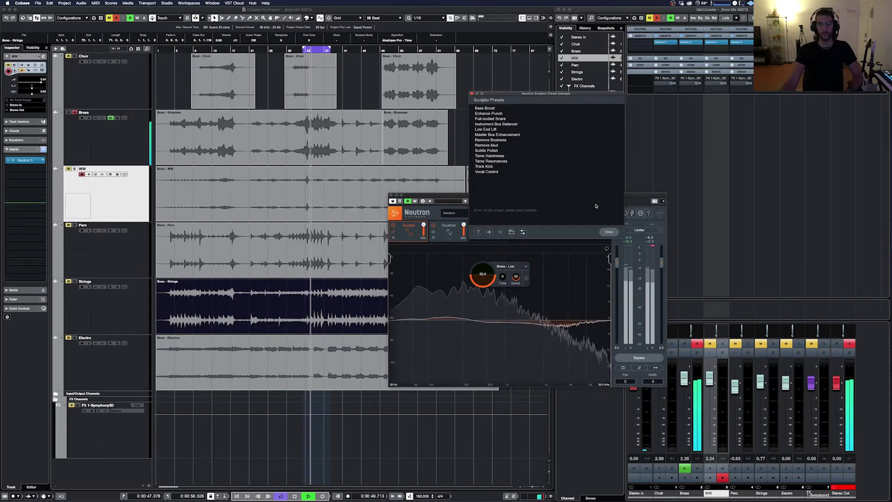
pyautogui.click(609, 231)
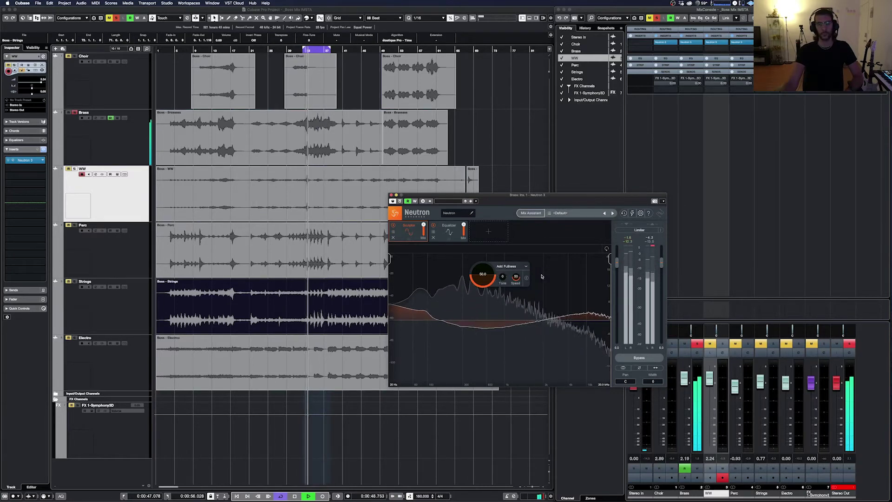
pyautogui.moveTo(484, 279); pyautogui.dragTo(483, 280)
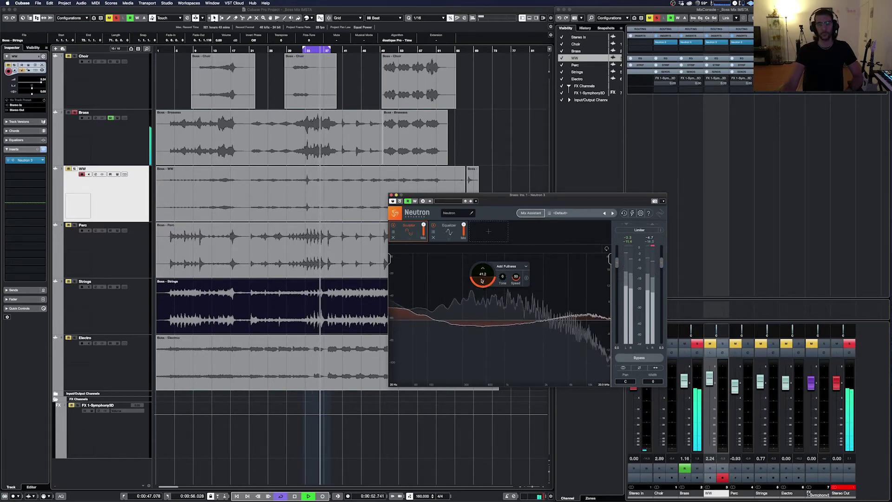
# Boost the Brass Equalizer's high-frequency band by about 1 dB near 7.8 kHz.
pyautogui.click(449, 231)
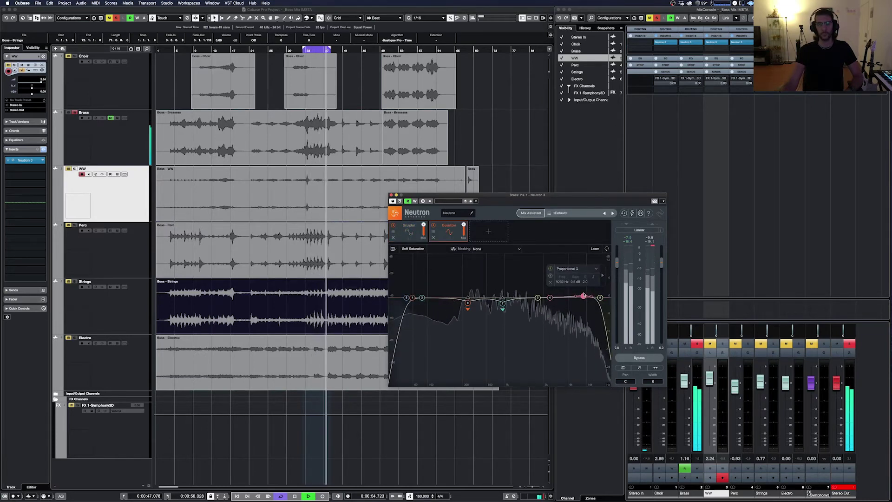
pyautogui.moveTo(586, 296); pyautogui.dragTo(584, 295)
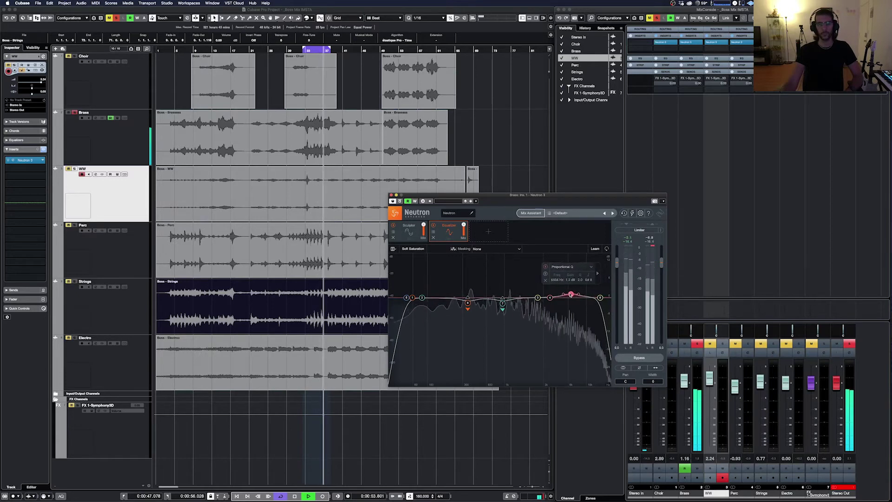
# Compare the Brass Sculptor bypassed and active, reduce its amount to about 28 and adjust its Tone.
pyautogui.click(413, 232)
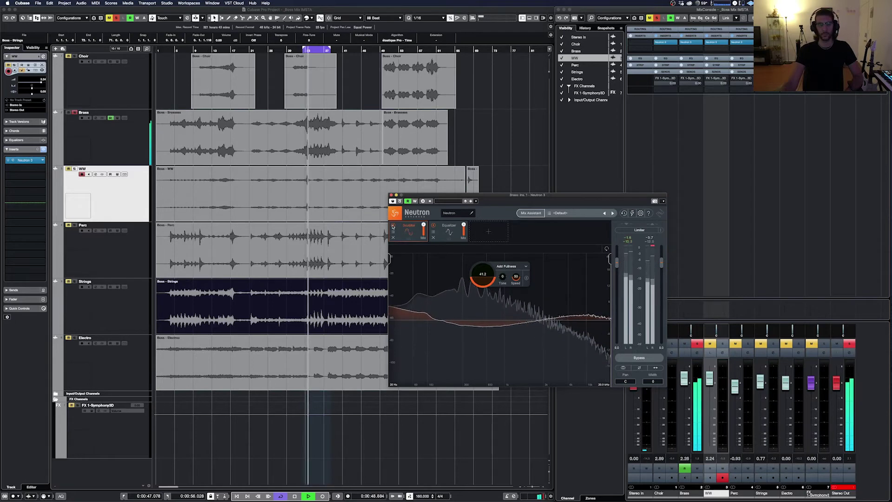
pyautogui.click(393, 226)
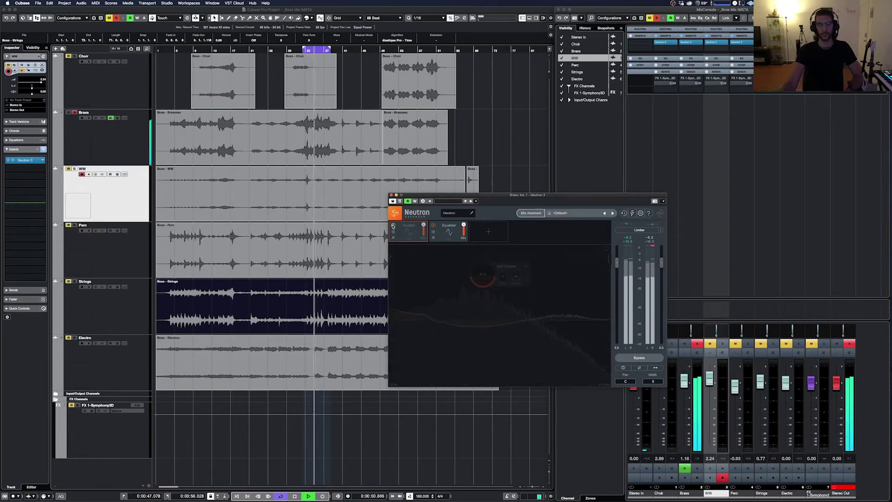
pyautogui.click(393, 226)
pyautogui.moveTo(483, 274); pyautogui.dragTo(482, 283)
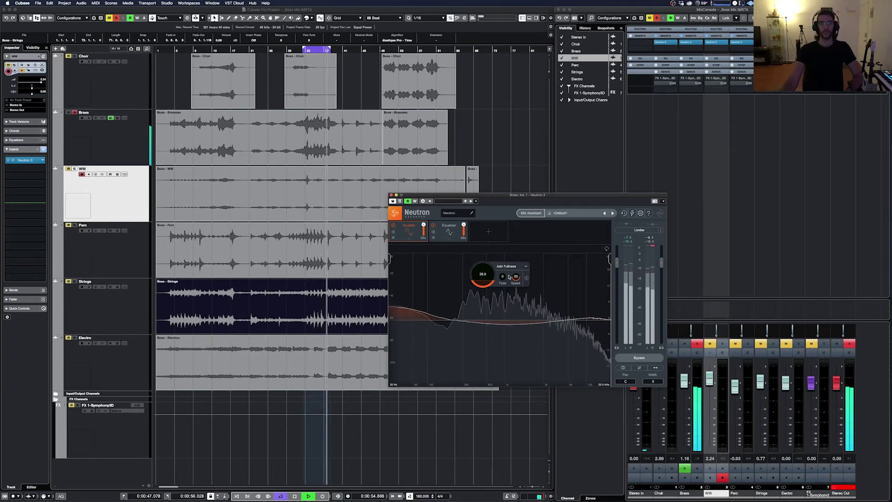
pyautogui.moveTo(502, 278); pyautogui.dragTo(506, 276)
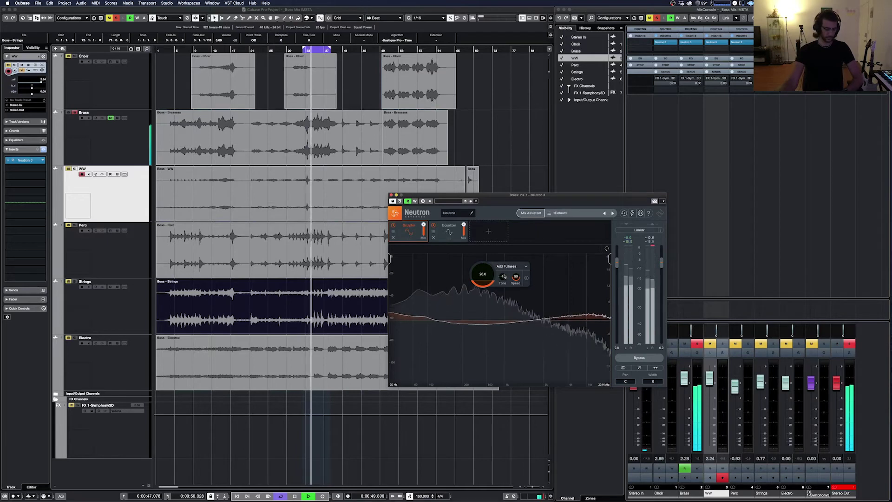
# Add Compressor 1 to the Brass Neutron with threshold near -20 dB, ratio 1.1:1, attack about 12.4 and release about 132.4.
pyautogui.click(448, 231)
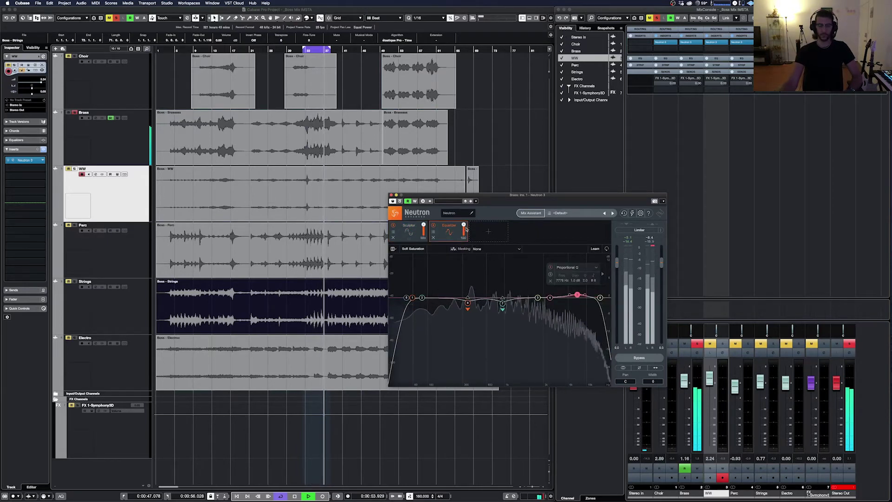
pyautogui.click(488, 231)
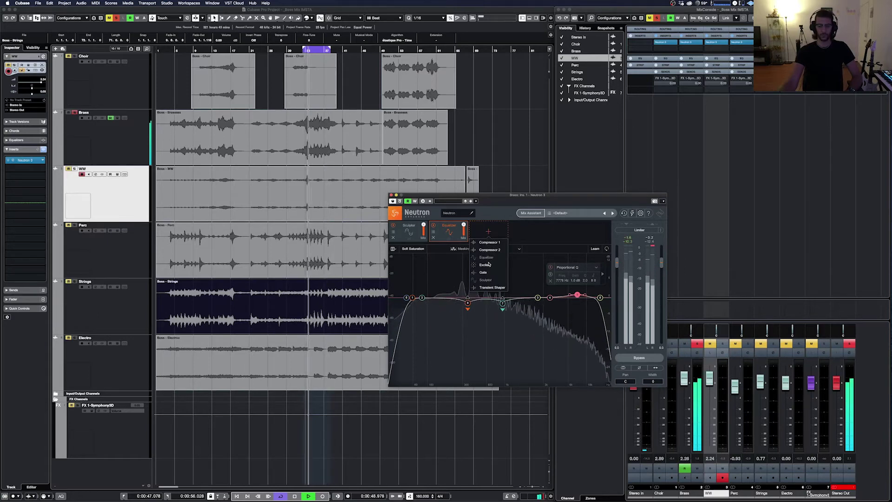
pyautogui.click(489, 242)
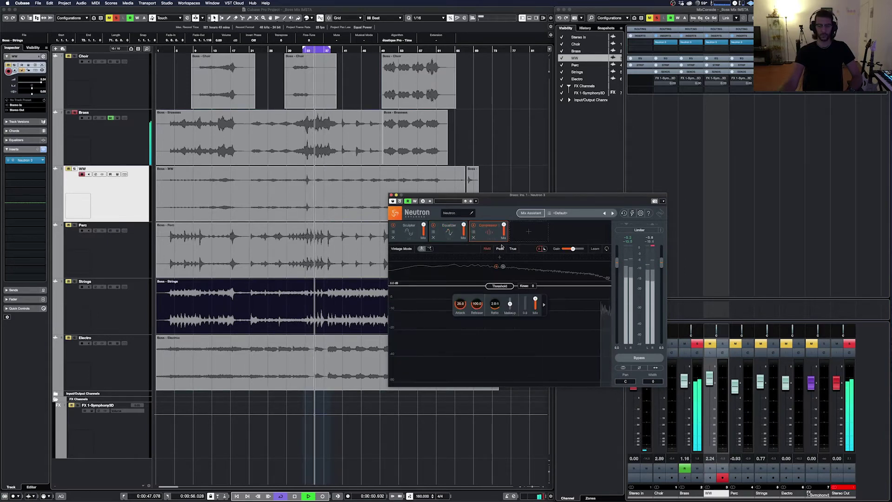
pyautogui.moveTo(508, 307); pyautogui.dragTo(510, 320)
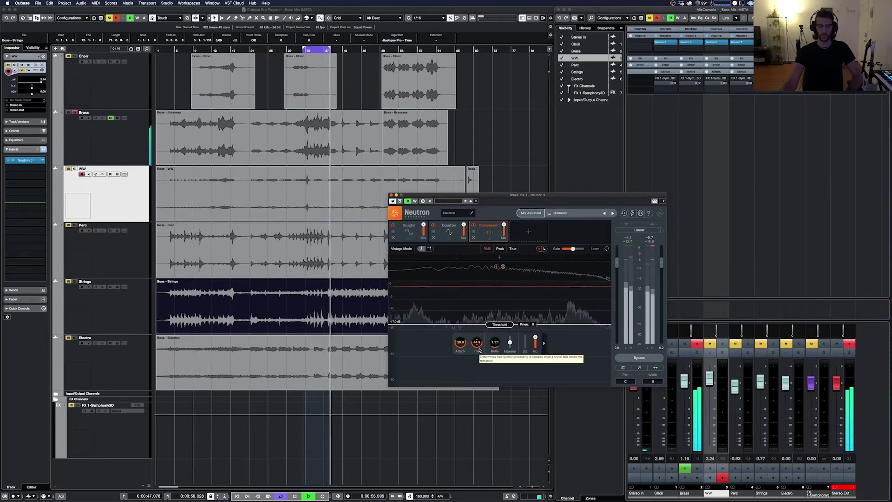
pyautogui.moveTo(481, 344); pyautogui.dragTo(483, 343)
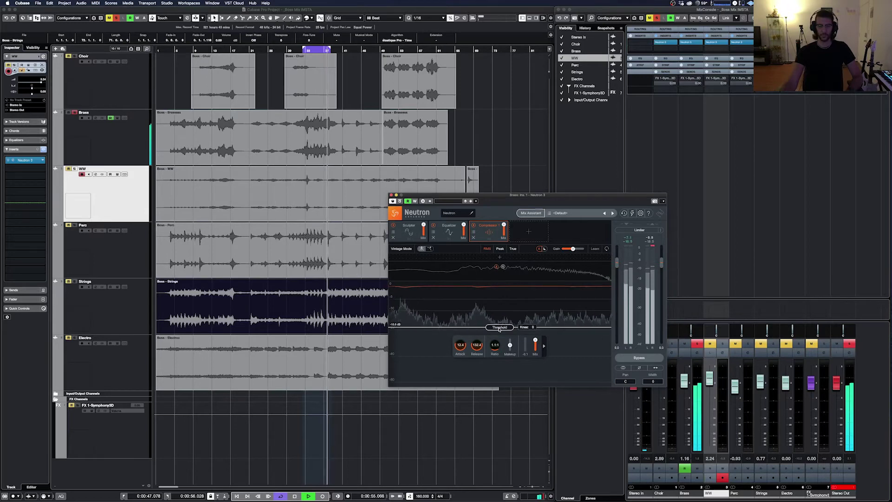
pyautogui.moveTo(500, 328); pyautogui.dragTo(500, 332)
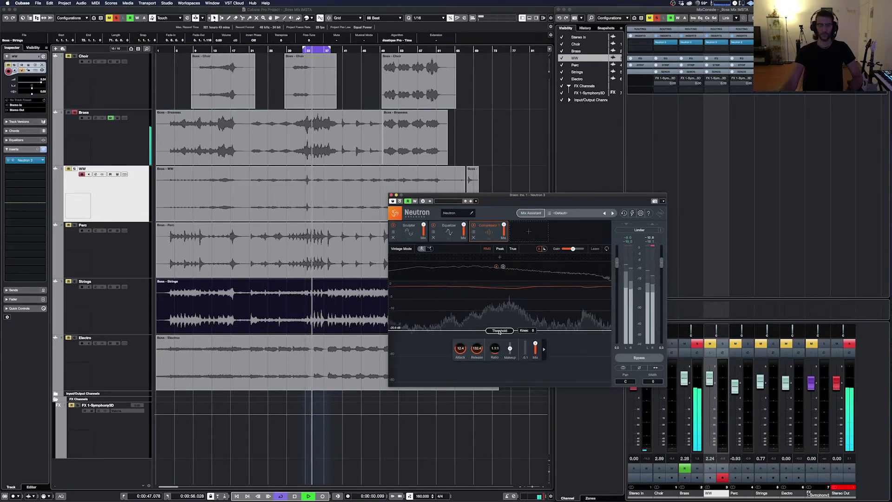
# Add an Exciter to the Brass Neutron, set its drive to 3.5 and blend its character between Tape and Tube.
pyautogui.click(527, 231)
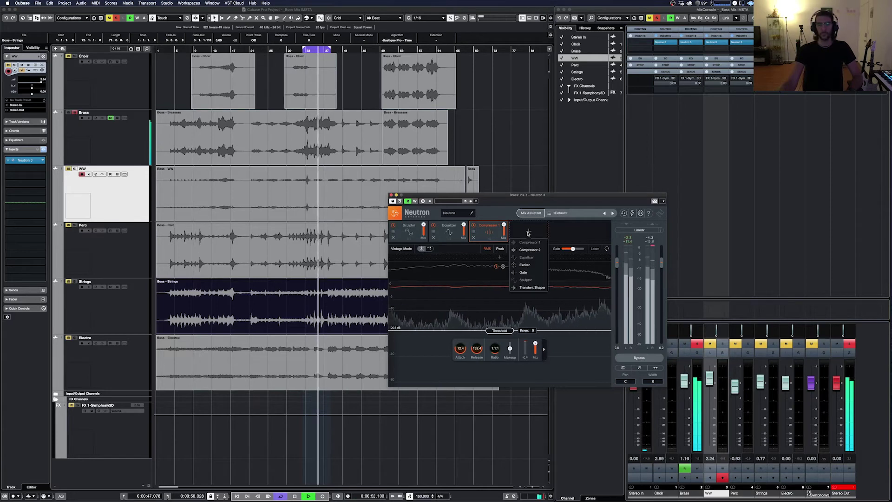
pyautogui.click(526, 265)
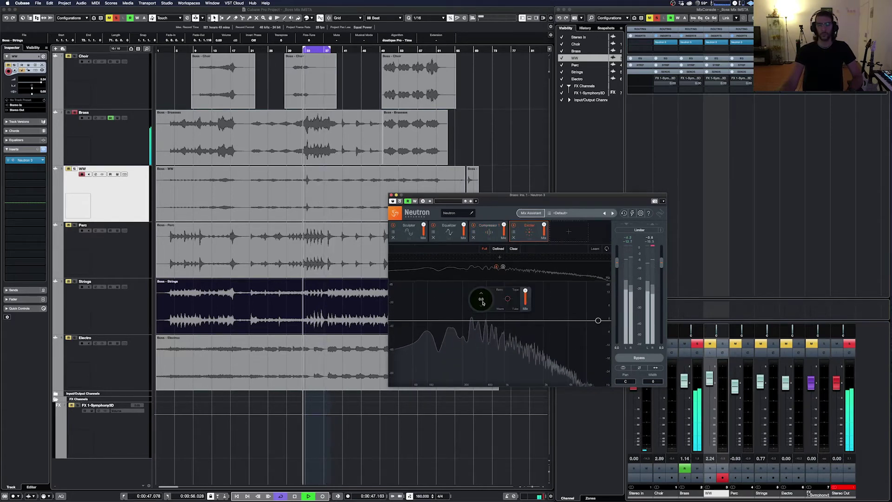
pyautogui.moveTo(506, 301); pyautogui.dragTo(484, 296)
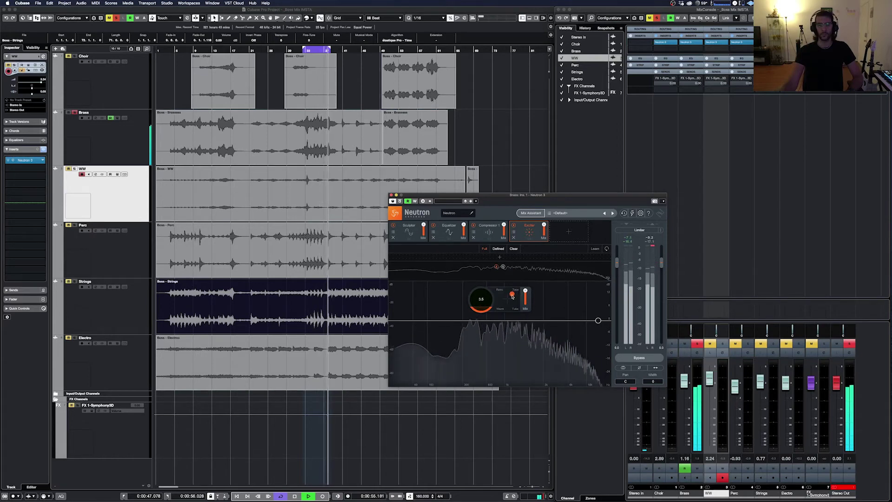
pyautogui.moveTo(512, 298); pyautogui.dragTo(509, 300)
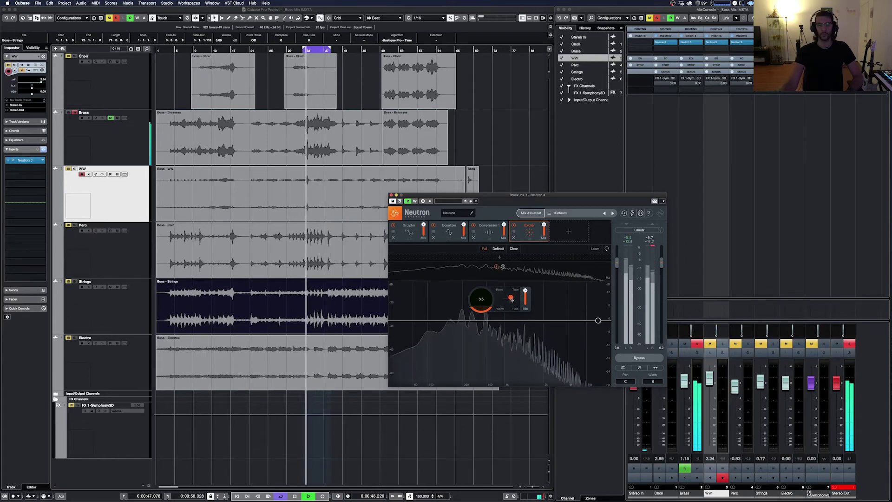
# Add a Transient Shaper to the Brass Neutron, compare it bypassed and active, and slightly raise its Attack.
pyautogui.click(569, 231)
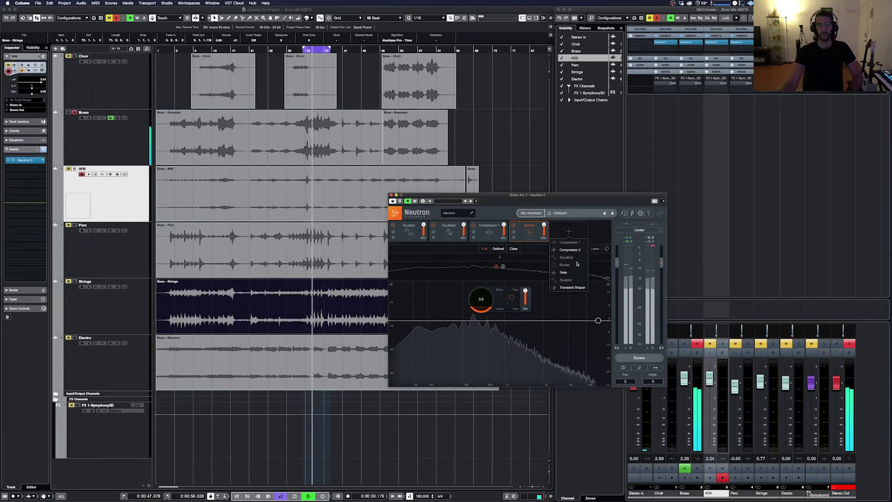
pyautogui.click(572, 287)
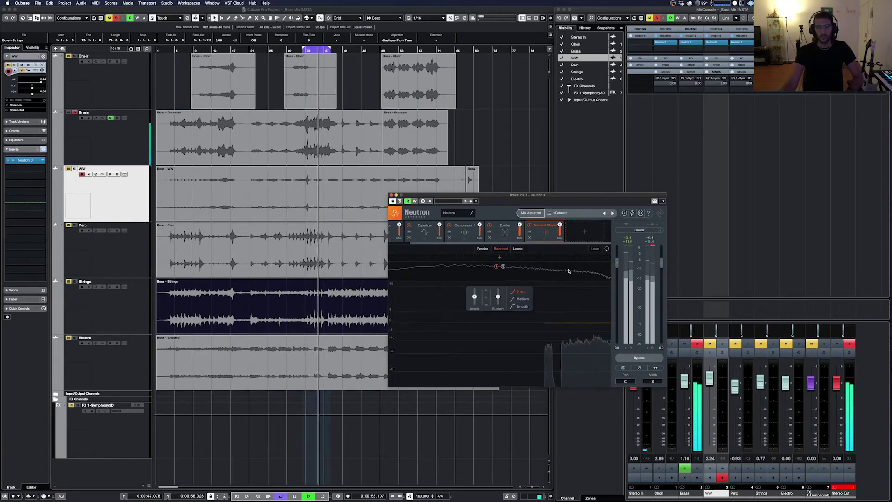
pyautogui.click(530, 226)
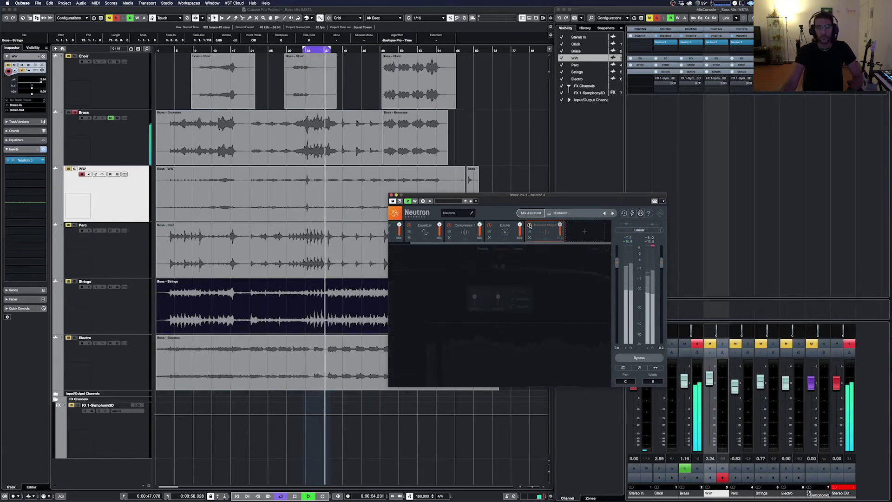
pyautogui.click(530, 225)
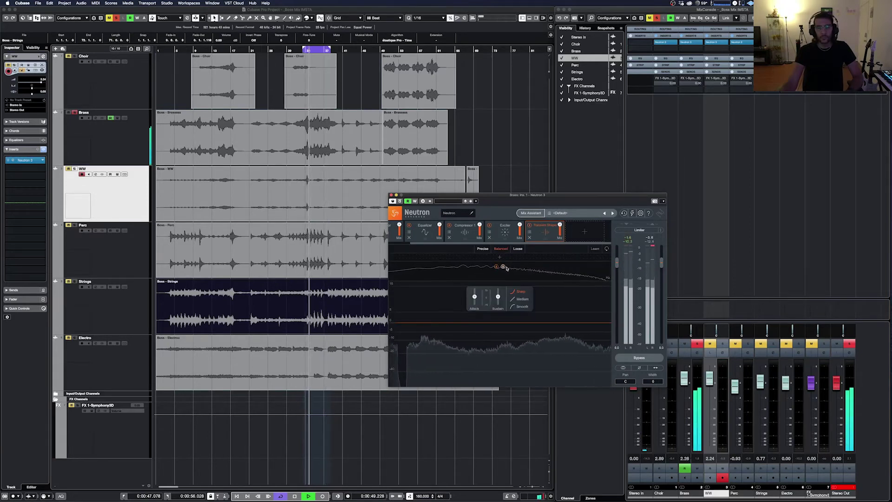
pyautogui.moveTo(475, 298); pyautogui.dragTo(475, 298)
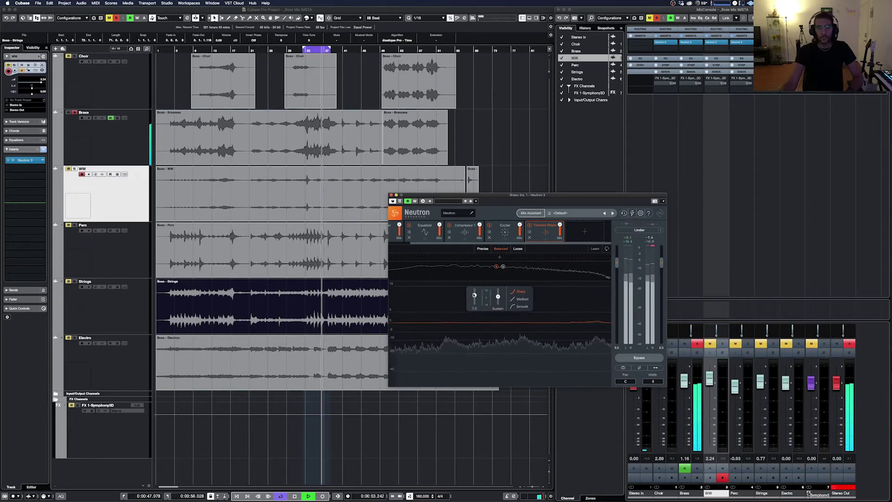
pyautogui.moveTo(474, 296)
pyautogui.mouseDown()
pyautogui.moveTo(475, 309)
pyautogui.moveTo(486, 302)
pyautogui.mouseUp()
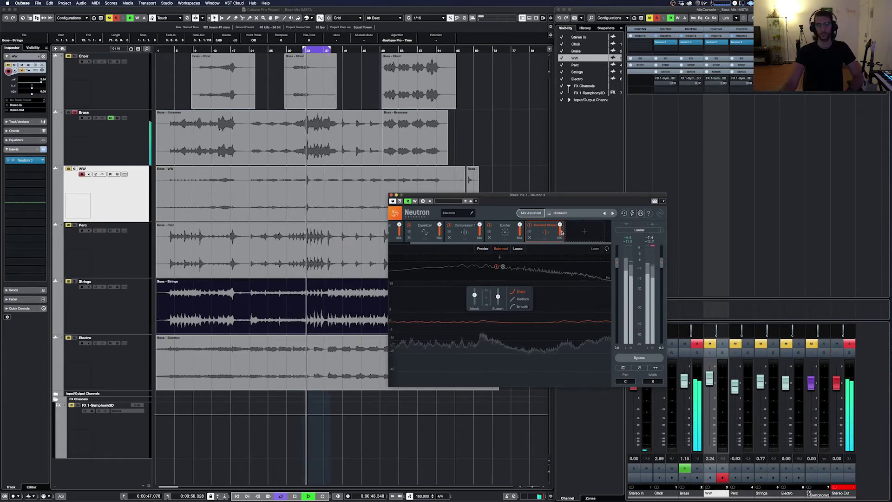
# Compare the Brass stem with its whole Neutron insert bypassed and active, and close the plug-in window.
pyautogui.click(401, 202)
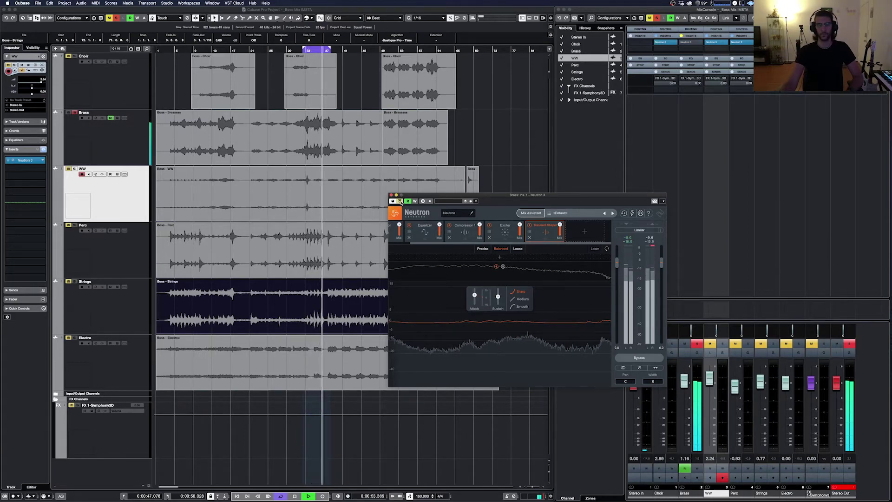
pyautogui.click(400, 202)
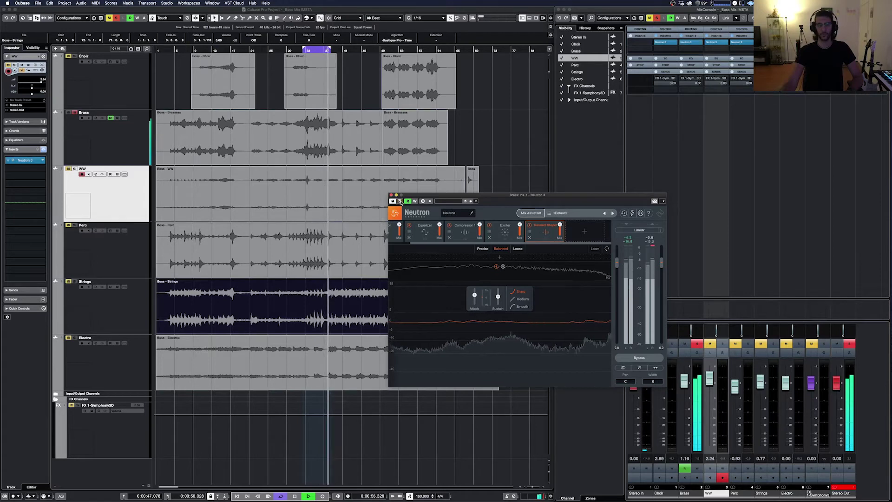
pyautogui.click(391, 196)
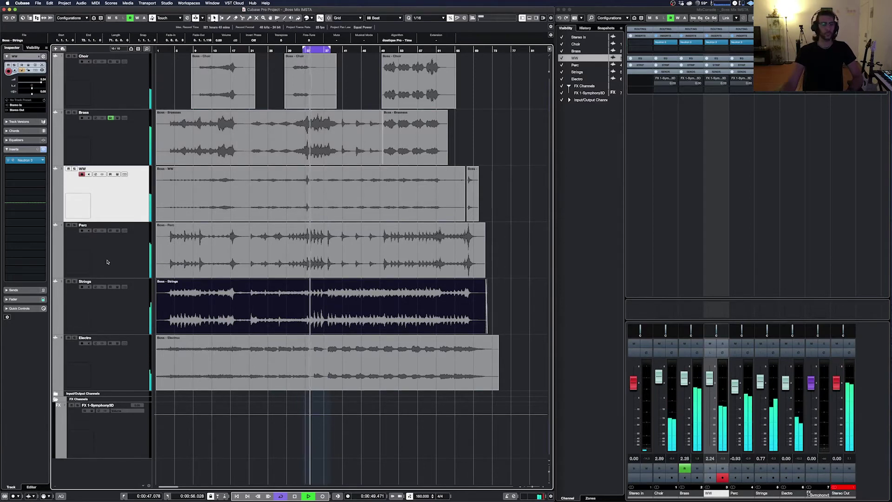
# Solo the Perc stem and open its Neutron insert.
pyautogui.click(103, 245)
pyautogui.press('s')
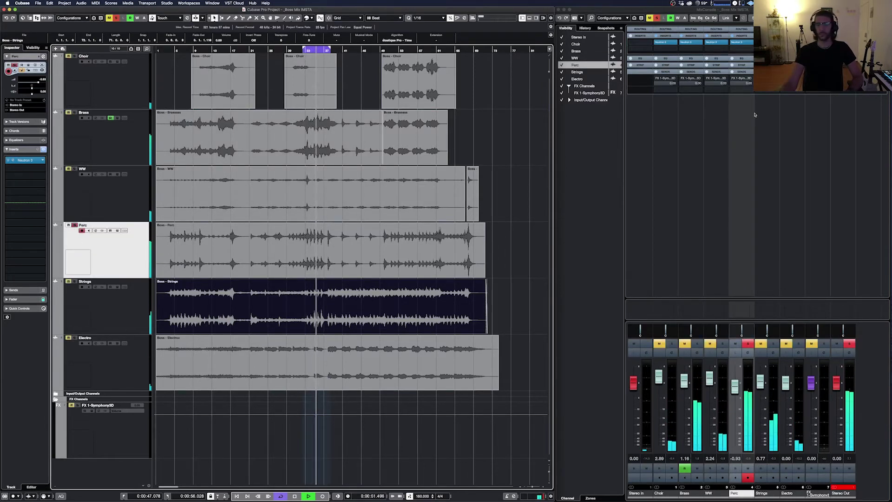
pyautogui.click(738, 42)
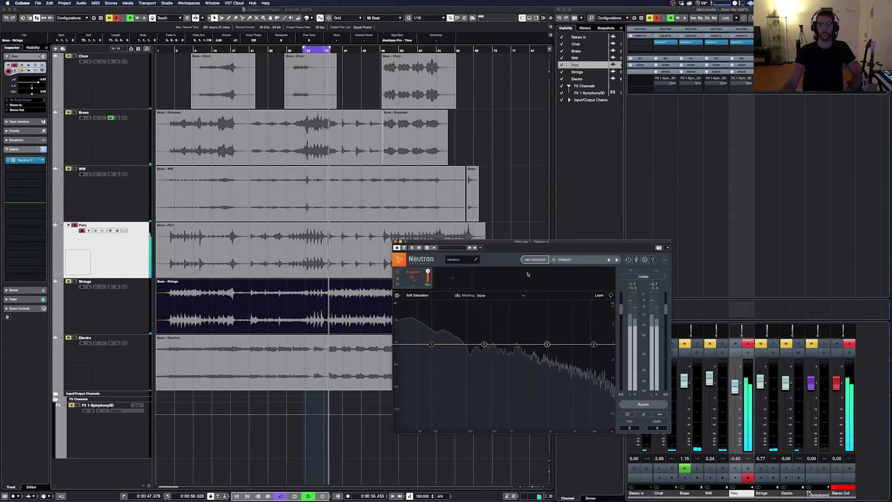
# Try a Gate module on the Perc Neutron, split into two bands, and select its low band.
pyautogui.click(453, 278)
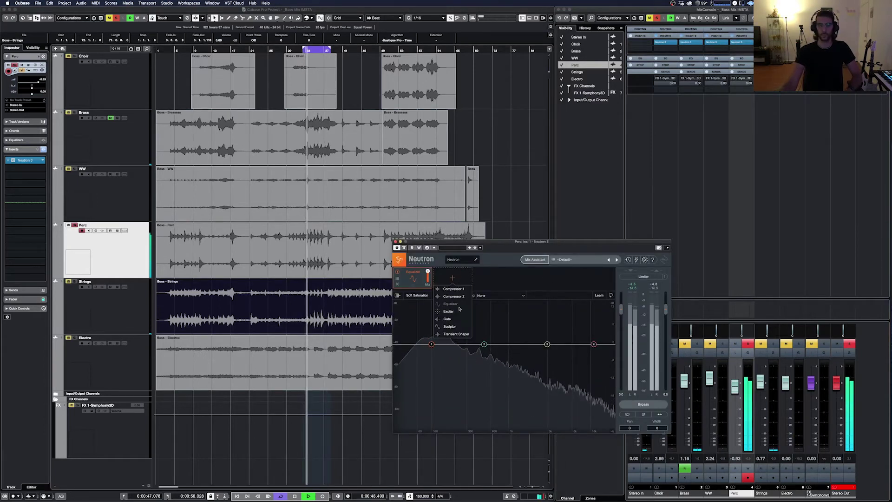
pyautogui.click(447, 318)
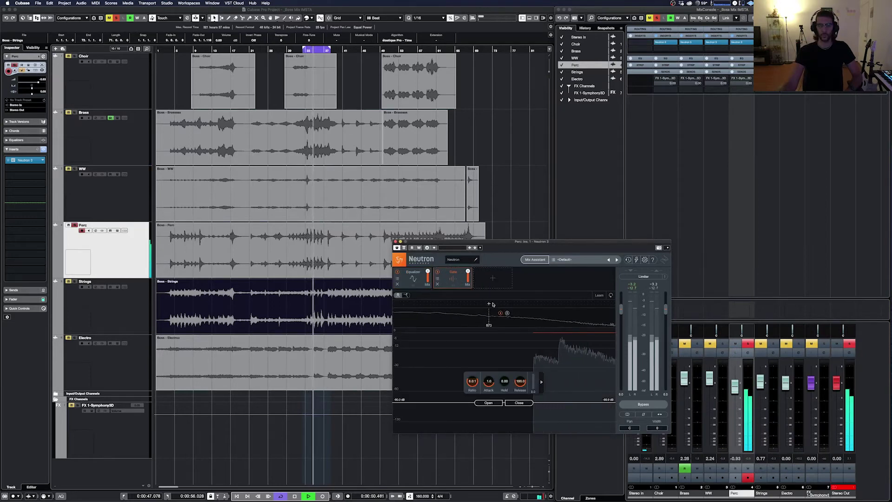
pyautogui.click(466, 304)
pyautogui.moveTo(466, 304); pyautogui.dragTo(457, 304)
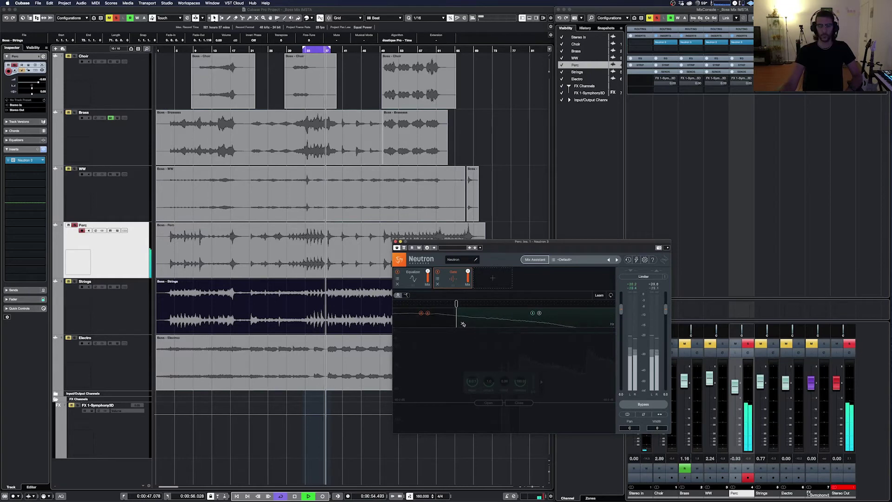
pyautogui.click(443, 311)
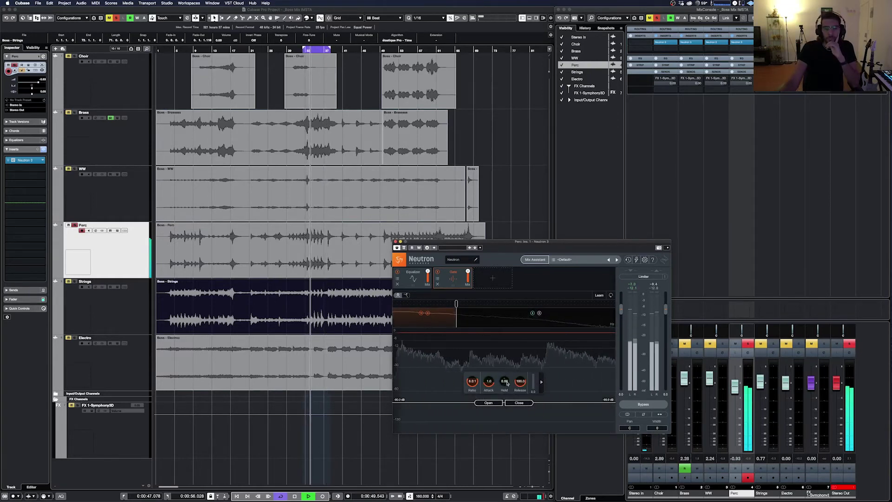
# Try shorter hold and release times on the Gate's low band with different open and close thresholds.
pyautogui.moveTo(506, 385); pyautogui.dragTo(521, 385)
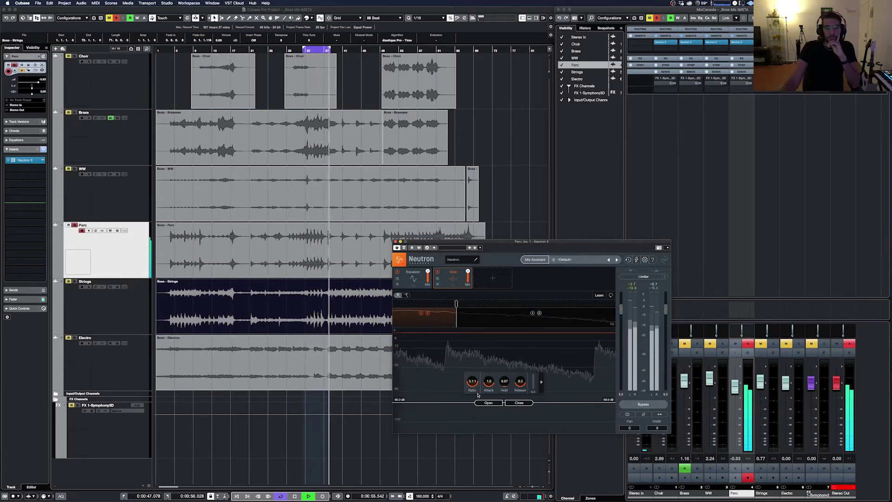
pyautogui.moveTo(519, 402)
pyautogui.mouseDown()
pyautogui.moveTo(520, 376)
pyautogui.moveTo(521, 389)
pyautogui.moveTo(493, 359)
pyautogui.moveTo(517, 394)
pyautogui.mouseUp()
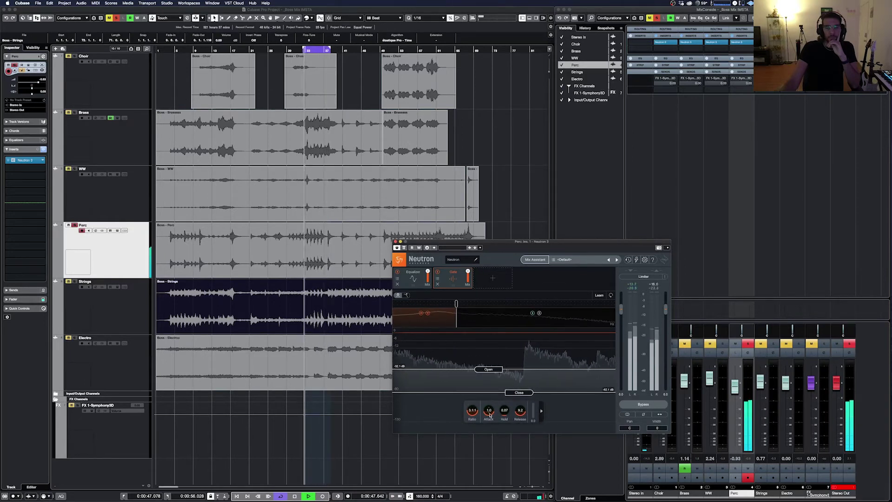
pyautogui.moveTo(488, 369)
pyautogui.mouseDown()
pyautogui.moveTo(493, 391)
pyautogui.moveTo(493, 360)
pyautogui.mouseUp()
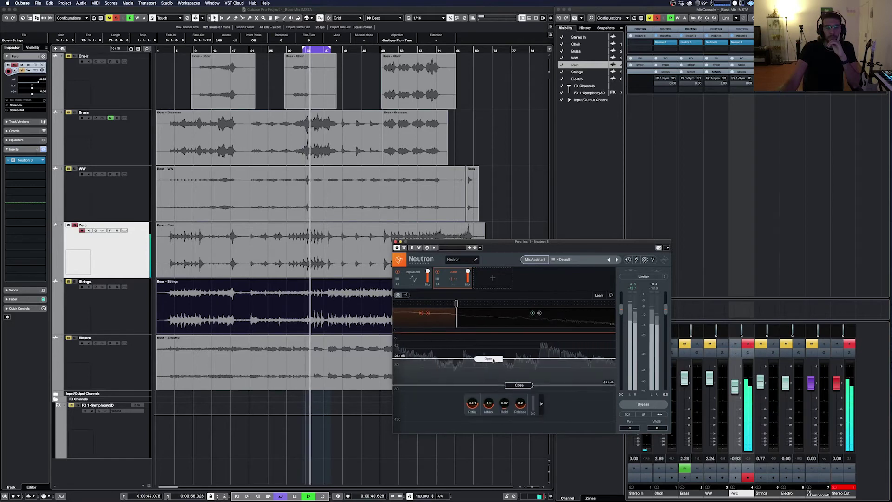
pyautogui.moveTo(505, 400); pyautogui.dragTo(506, 388)
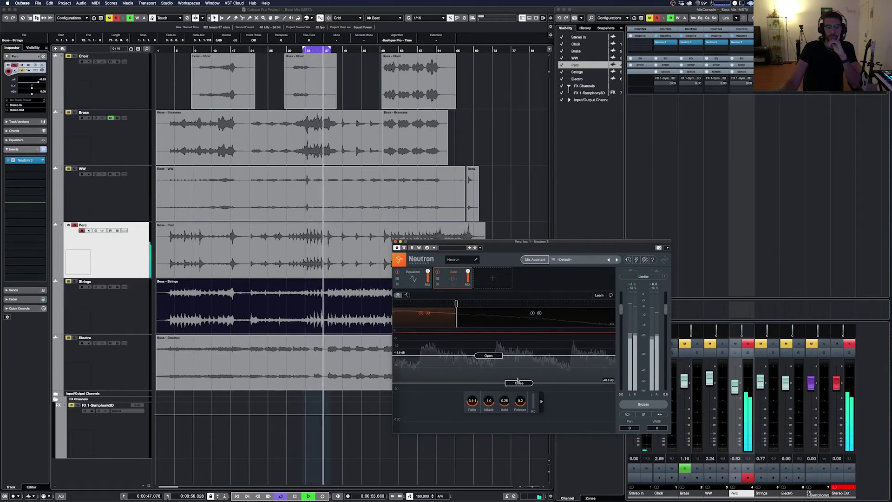
pyautogui.moveTo(488, 356); pyautogui.dragTo(499, 396)
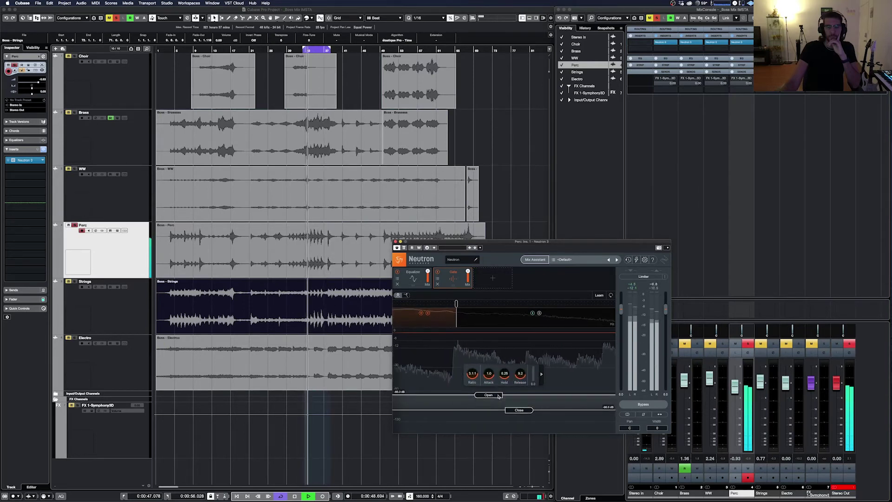
# Try the low-band Gate with ratio 1.8:1, attack about 0.3, release about 161.7 and a much higher open threshold, and audition it.
pyautogui.moveTo(478, 375); pyautogui.dragTo(476, 385)
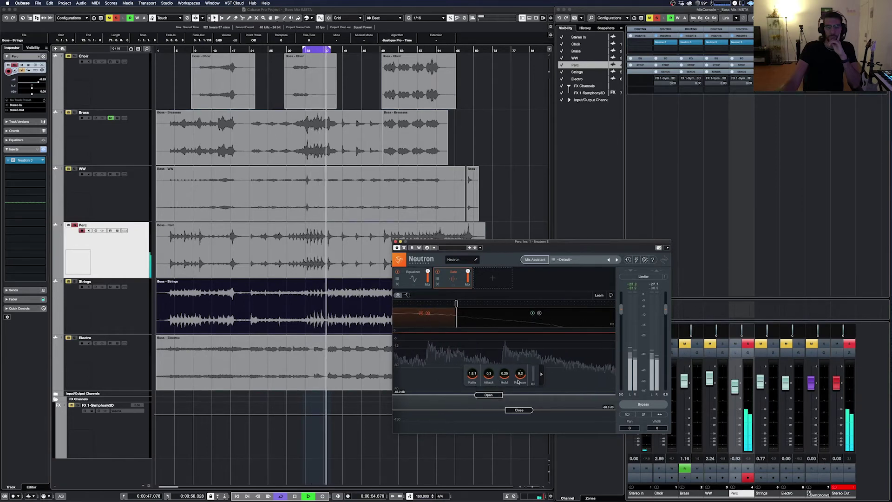
pyautogui.moveTo(508, 369); pyautogui.dragTo(510, 348)
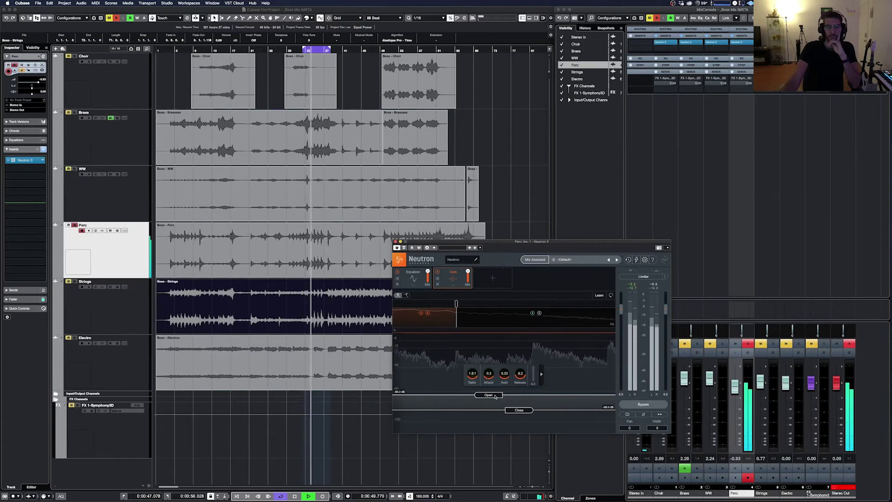
pyautogui.moveTo(495, 396); pyautogui.dragTo(496, 337)
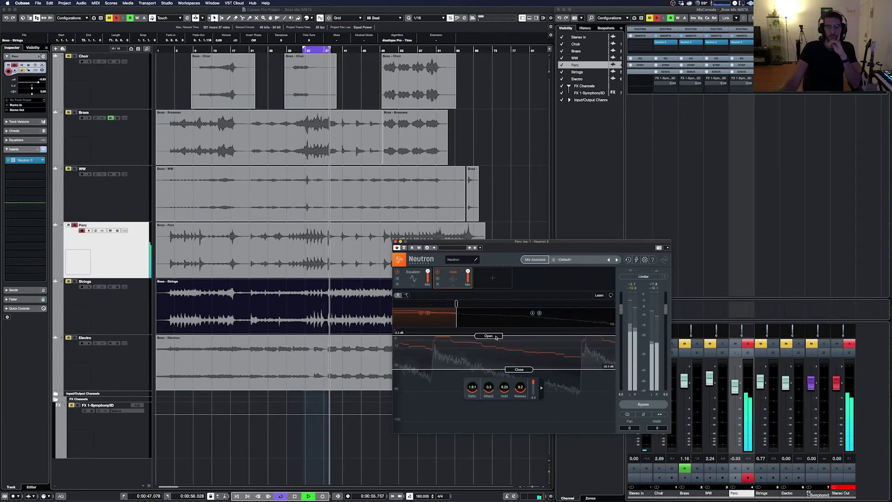
pyautogui.moveTo(519, 386); pyautogui.dragTo(521, 375)
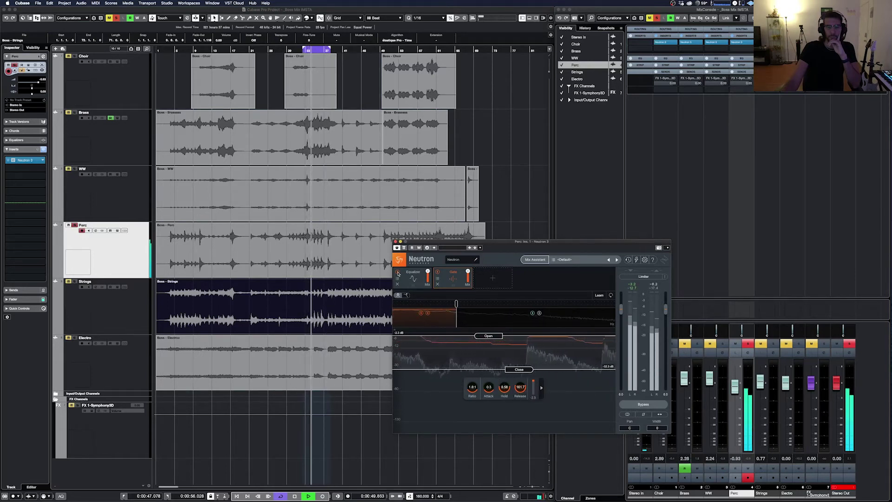
pyautogui.click(422, 314)
pyautogui.click(422, 314)
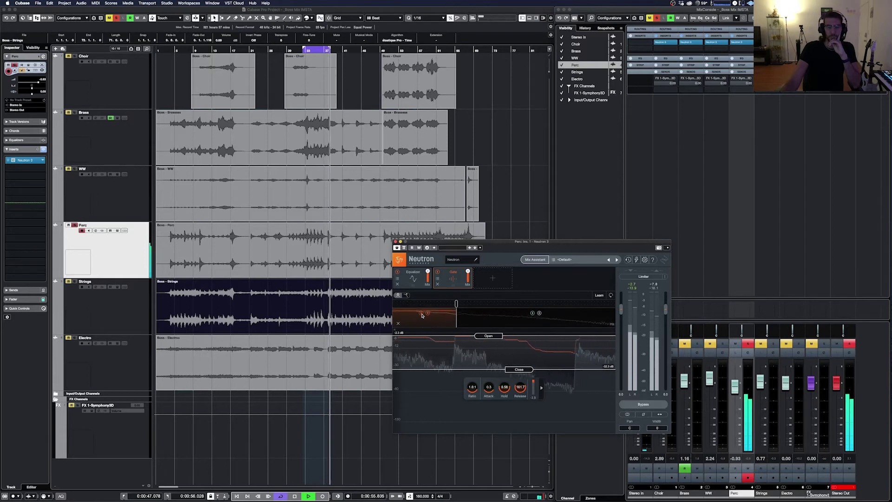
pyautogui.scroll(2, 478, 381)
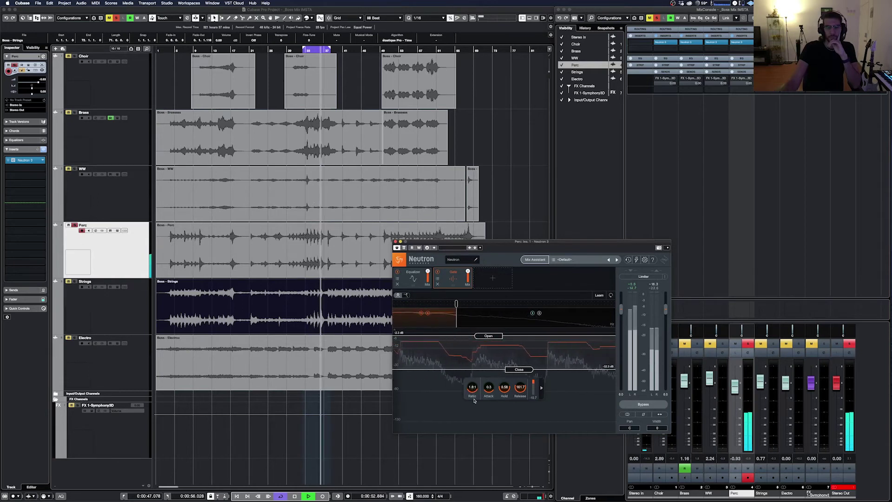
pyautogui.click(531, 261)
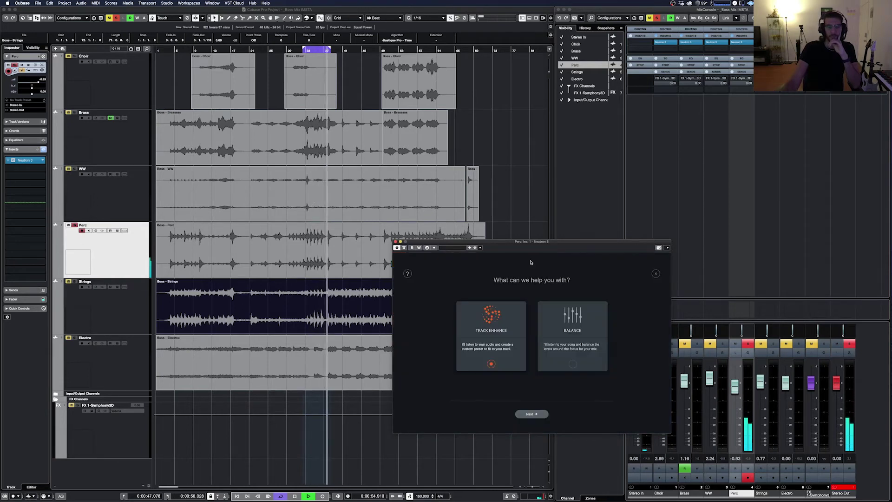
pyautogui.click(528, 413)
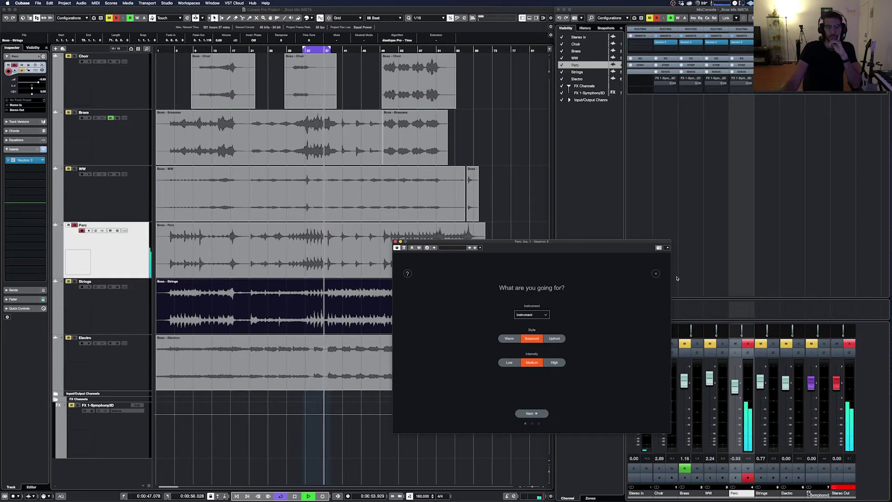
pyautogui.click(655, 274)
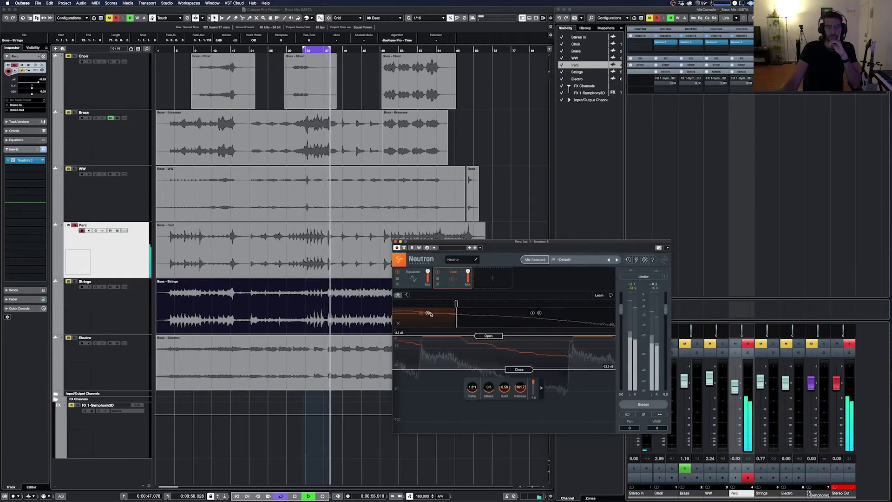
# Remove the Gate and try Track Enhance on Perc with Instrument, Balanced style and Medium intensity, accepting the suggested chain.
pyautogui.click(438, 283)
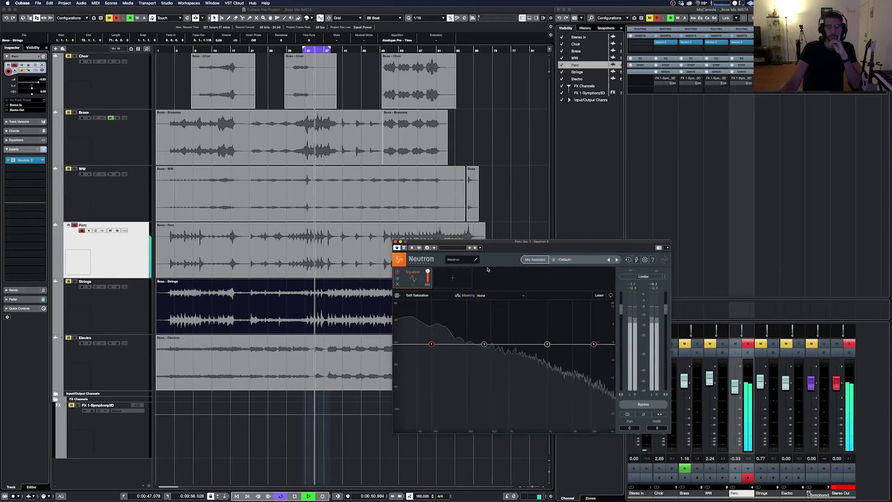
pyautogui.click(535, 259)
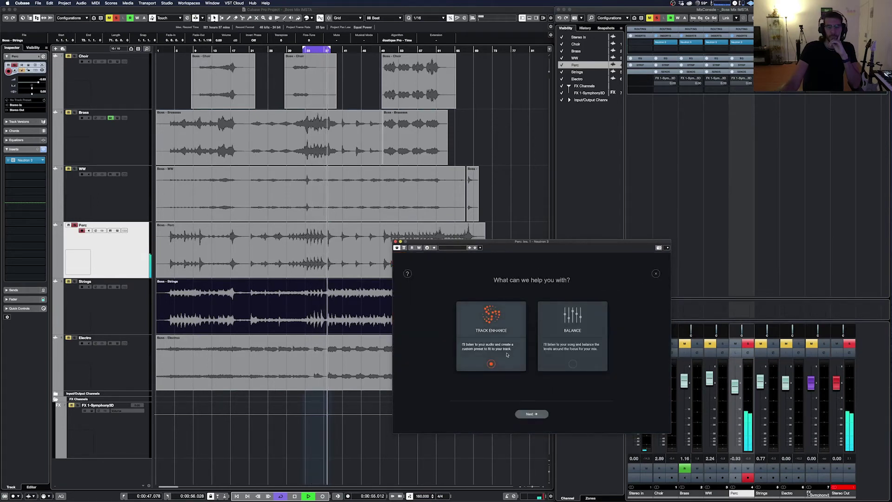
pyautogui.click(532, 414)
pyautogui.click(533, 315)
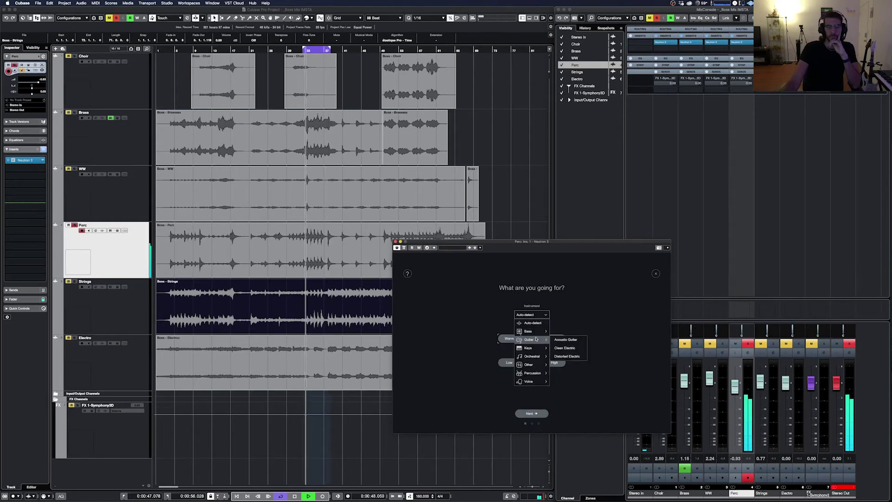
pyautogui.moveTo(537, 356)
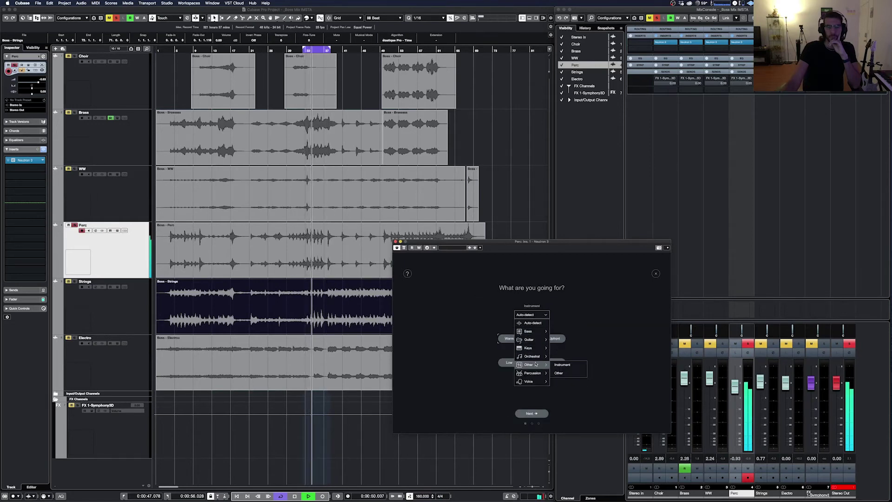
pyautogui.click(555, 365)
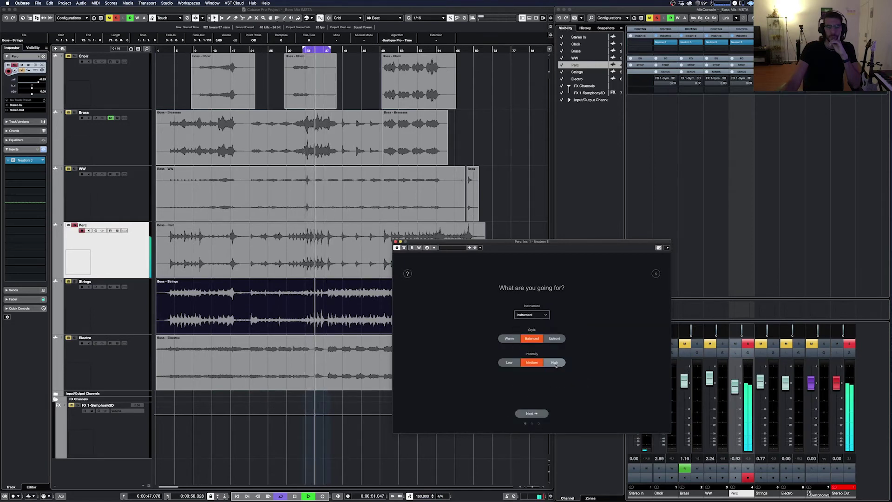
pyautogui.click(532, 414)
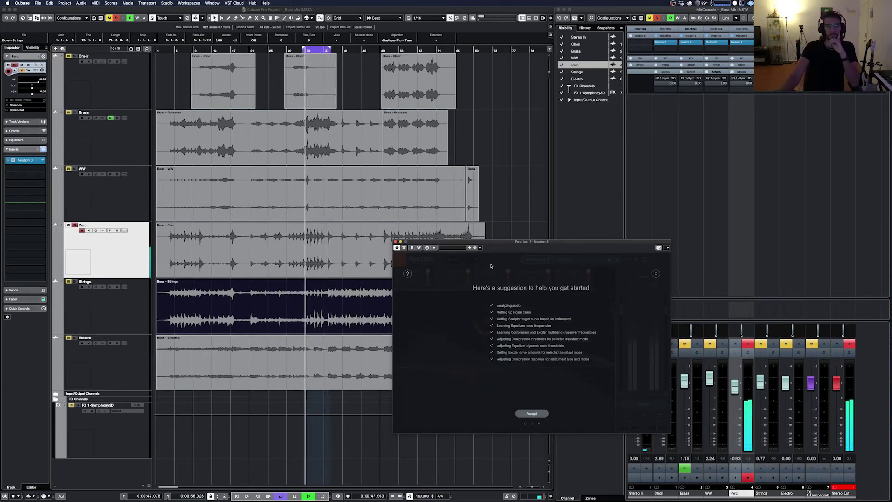
pyautogui.click(532, 413)
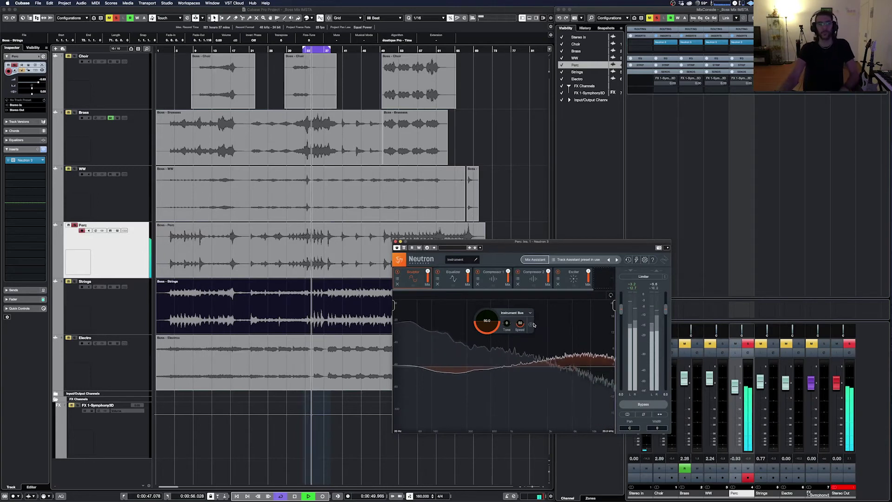
# Clear the suggested modules from the Perc Neutron and add a fresh Equalizer while the stem plays.
pyautogui.press('space')
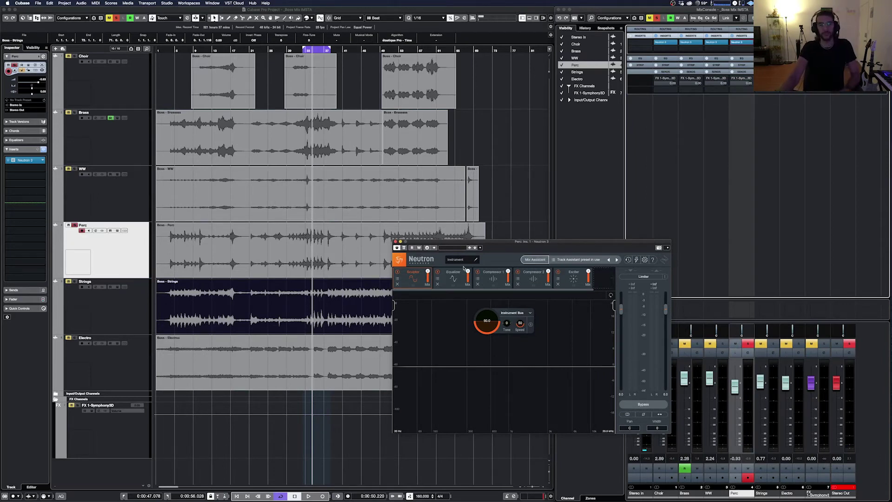
pyautogui.click(413, 279)
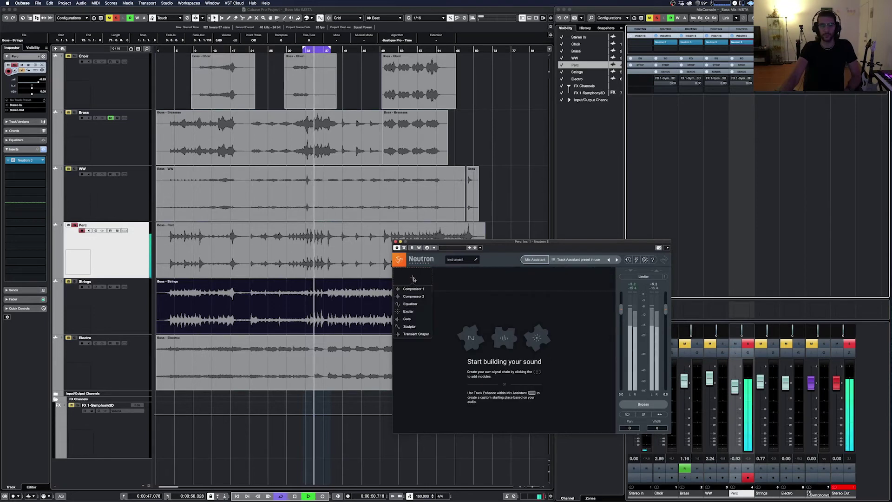
pyautogui.click(410, 303)
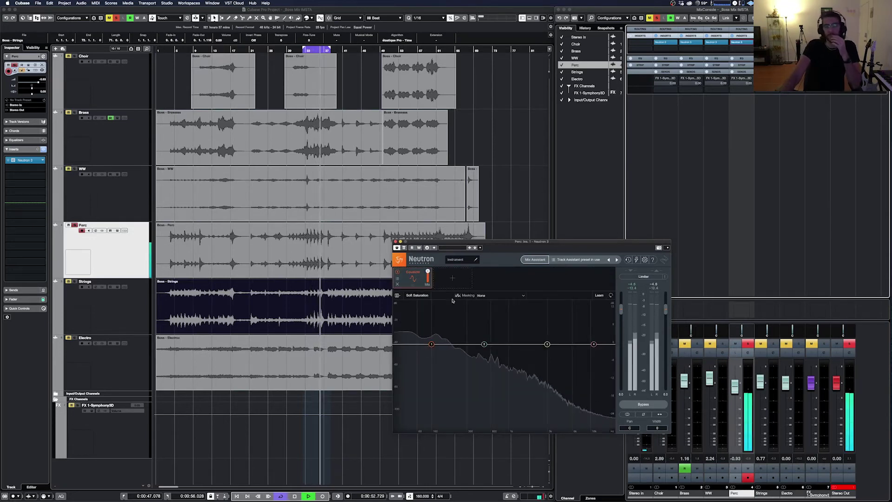
# Add a 48 dB/oct Flat Highpass at about 44 Hz to the Perc Equalizer and audition that band in solo.
pyautogui.click(409, 344)
pyautogui.scroll(3, 417, 346)
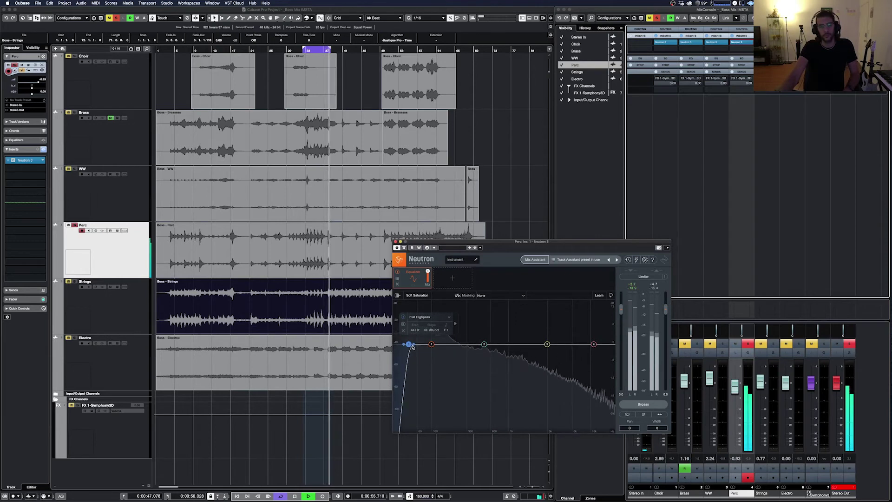
pyautogui.click(403, 324)
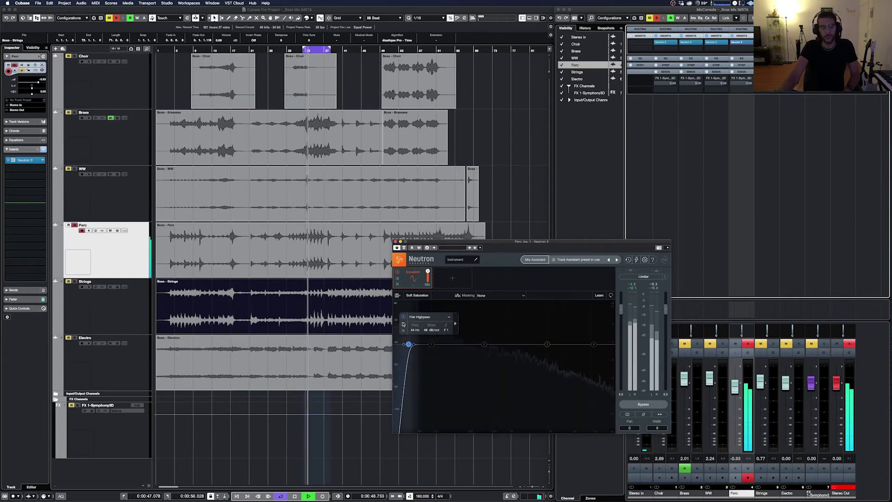
pyautogui.moveTo(408, 345); pyautogui.dragTo(409, 344)
pyautogui.click(403, 324)
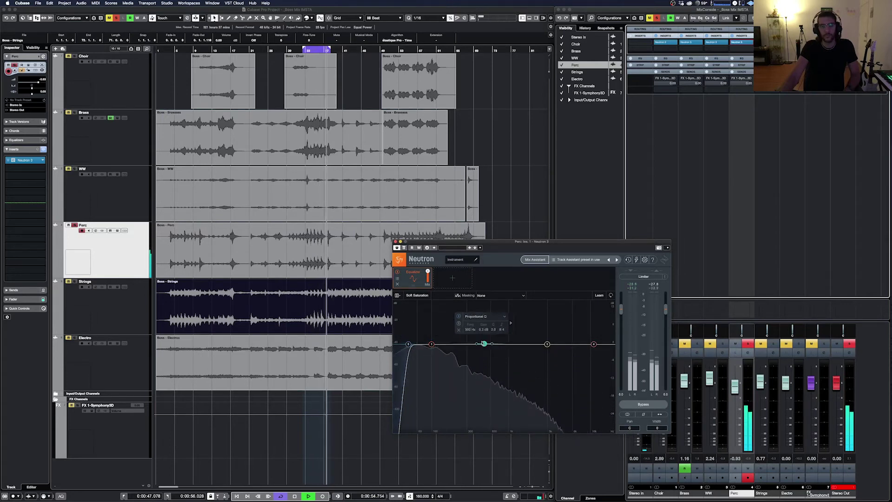
# Cut about 1.8 dB around 160 Hz with EQ band 2 and add a boost of about 2.8 dB around 376 Hz.
pyautogui.moveTo(485, 344); pyautogui.dragTo(448, 351)
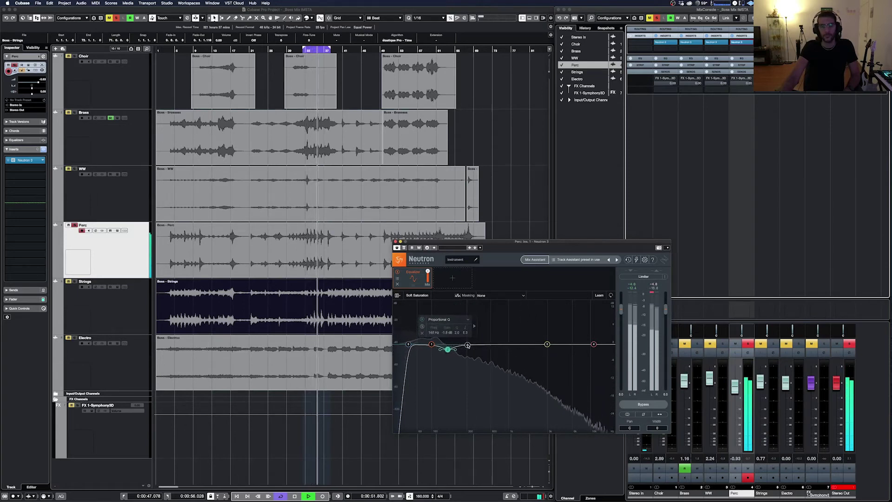
pyautogui.doubleClick(472, 343)
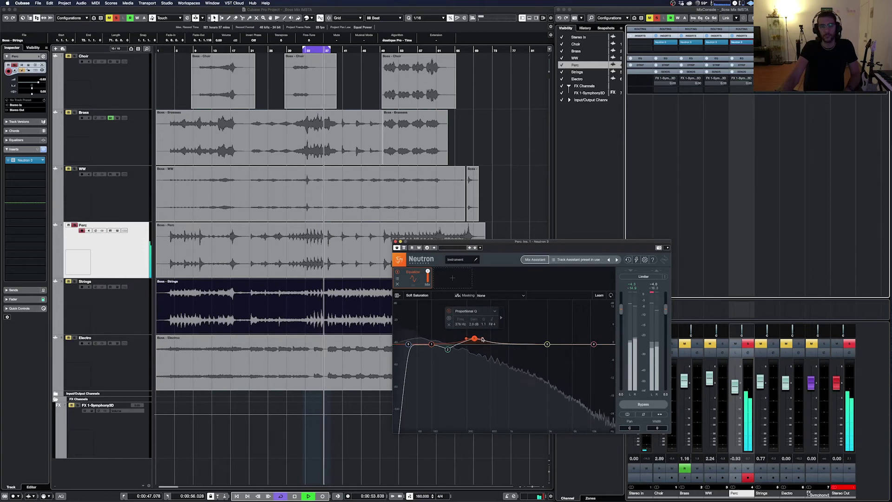
# Reduce the Perc Equalizer's low-mid boost to about 1.3 dB near 330 Hz, dip the upper mids slightly and lift the high shelf at about 7.3 kHz.
pyautogui.moveTo(474, 338)
pyautogui.mouseDown()
pyautogui.moveTo(487, 338)
pyautogui.moveTo(472, 341)
pyautogui.mouseUp()
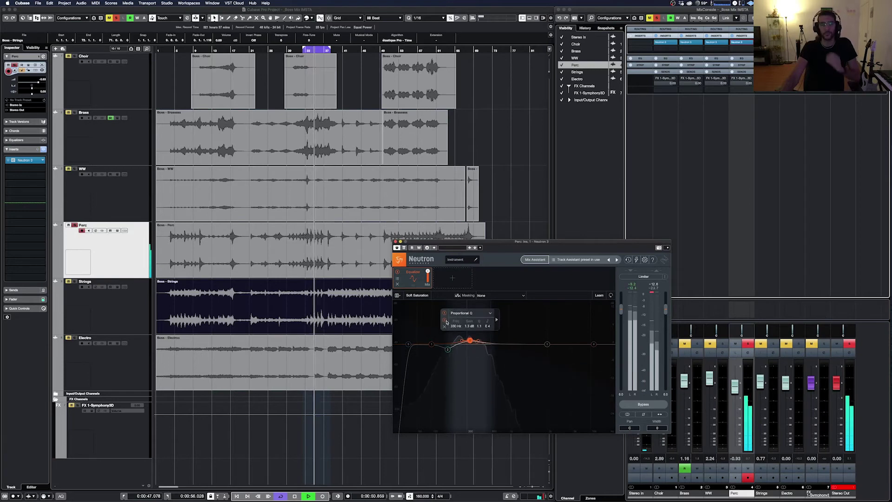
pyautogui.moveTo(501, 345); pyautogui.dragTo(579, 340)
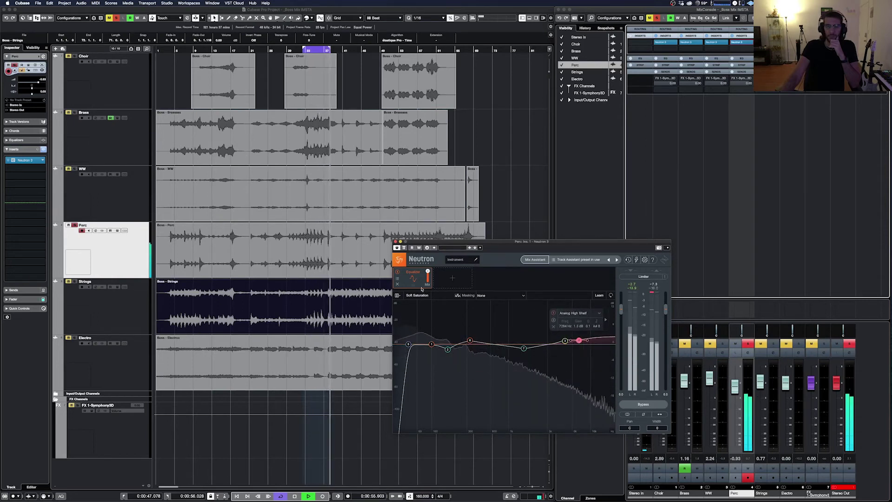
# Add a Sculptor to the Perc Neutron ahead of the Equalizer and choose the All-purpose Add Punch target.
pyautogui.click(448, 278)
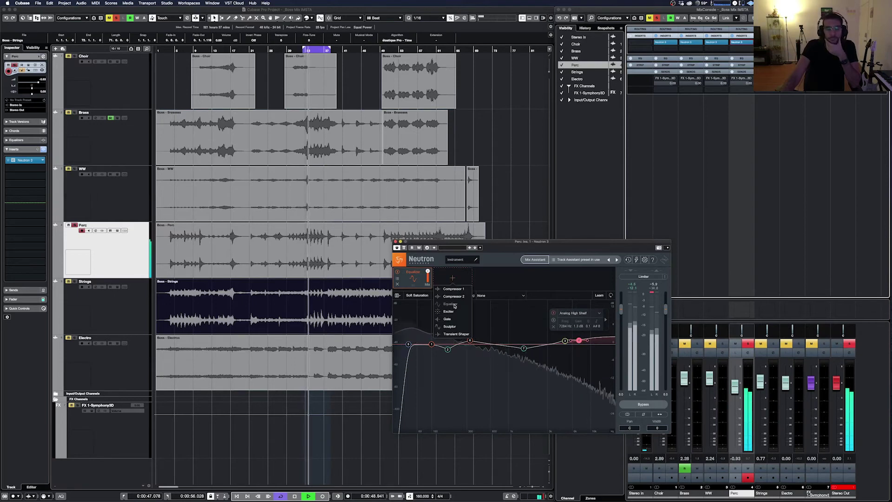
pyautogui.click(450, 327)
pyautogui.moveTo(453, 277); pyautogui.dragTo(412, 278)
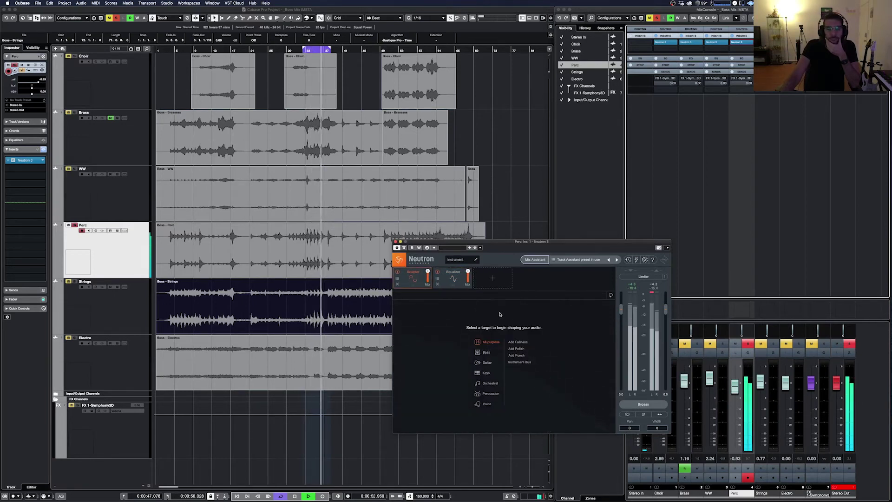
pyautogui.click(516, 355)
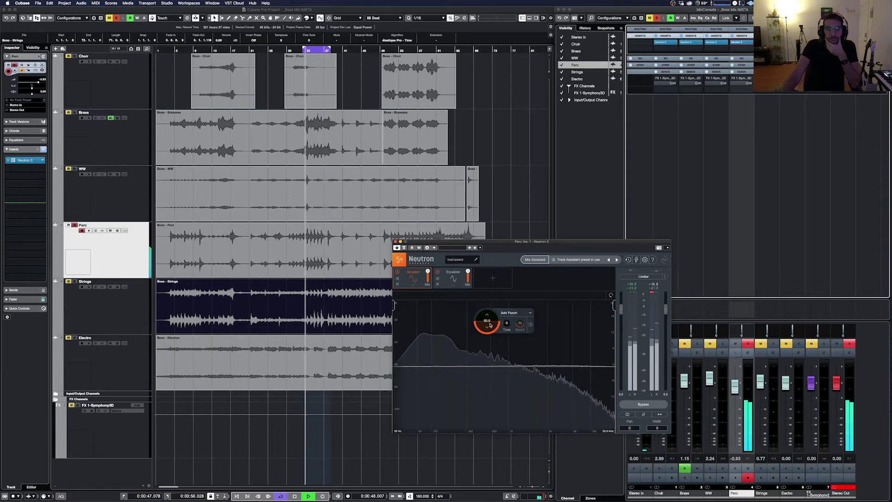
# Audition the Add Fullness target in the Perc Sculptor, then return to Add Punch with an amount of about 28.4.
pyautogui.moveTo(506, 323)
pyautogui.mouseDown()
pyautogui.moveTo(510, 316)
pyautogui.moveTo(486, 298)
pyautogui.mouseUp()
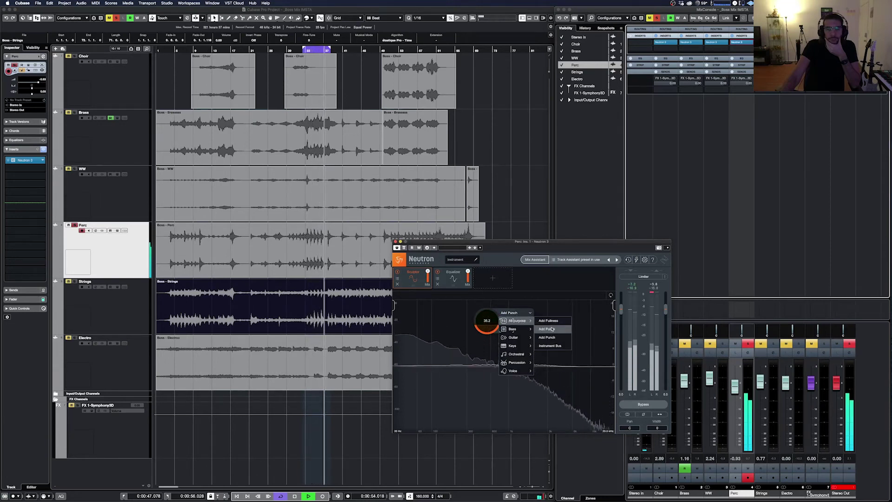
pyautogui.click(547, 321)
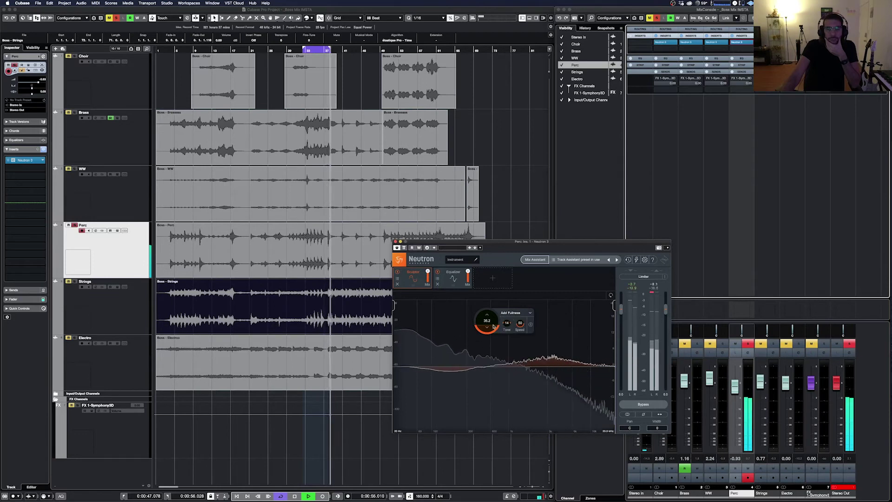
pyautogui.moveTo(493, 326); pyautogui.dragTo(494, 323)
pyautogui.click(517, 314)
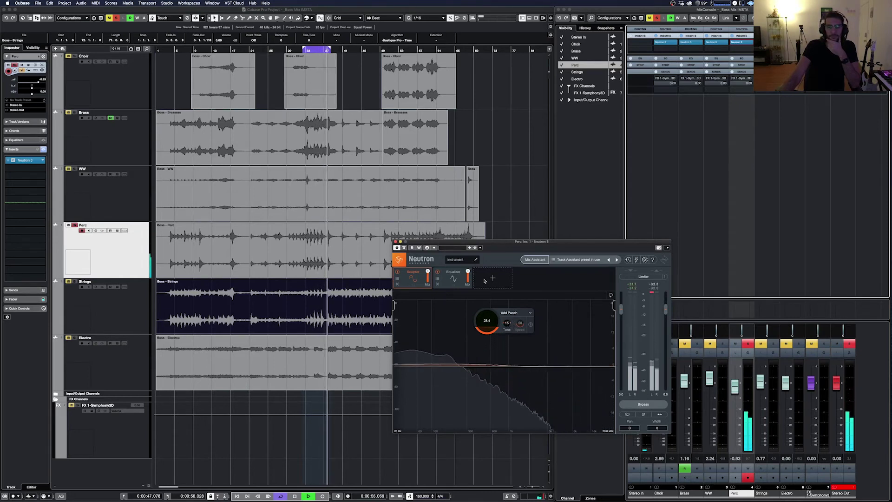
# Move the Perc Equalizer's high shelf to about 3.9 kHz with a 1.9 dB boost and compare the plug-in bypassed and active.
pyautogui.click(453, 279)
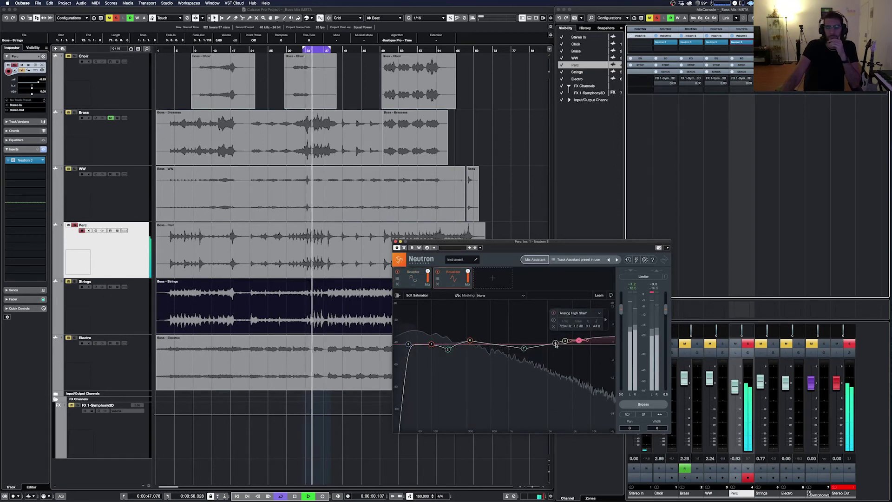
pyautogui.moveTo(579, 341); pyautogui.dragTo(554, 338)
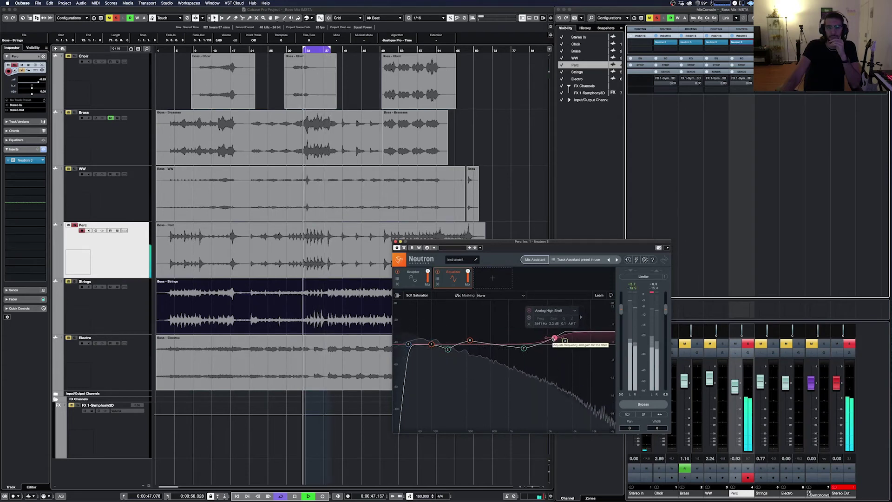
pyautogui.moveTo(555, 338); pyautogui.dragTo(556, 339)
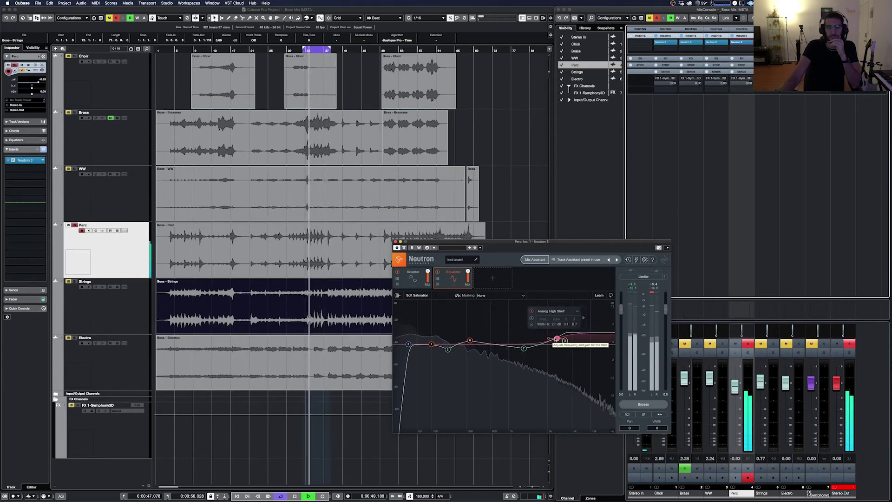
pyautogui.click(404, 248)
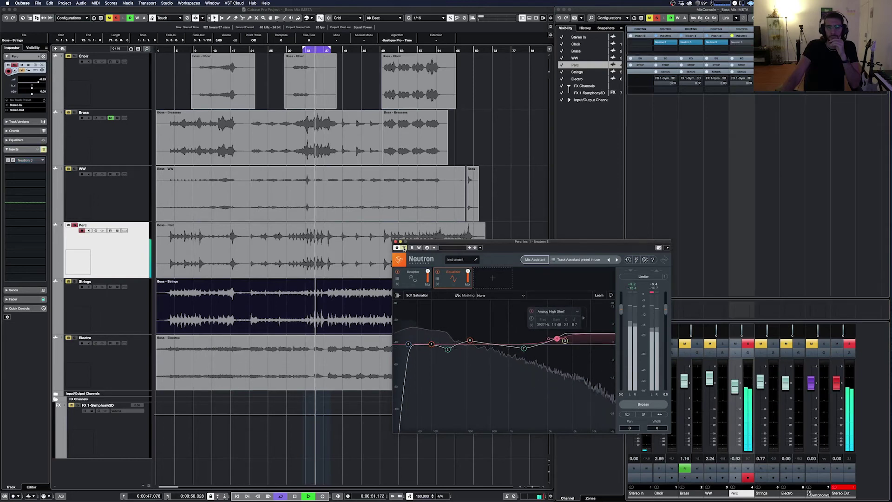
pyautogui.click(405, 248)
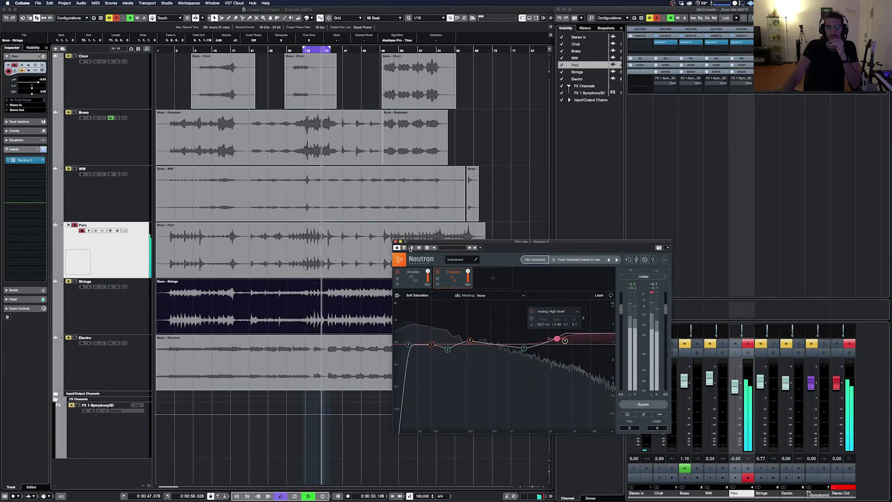
# Add Compressor 1 to the Perc chain, lower its threshold and shorten the release to about 37 ms.
pyautogui.click(493, 278)
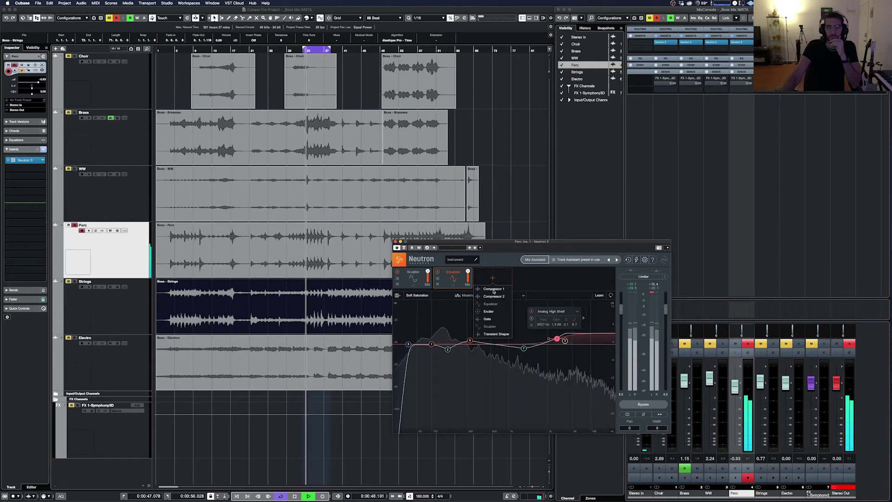
pyautogui.click(493, 290)
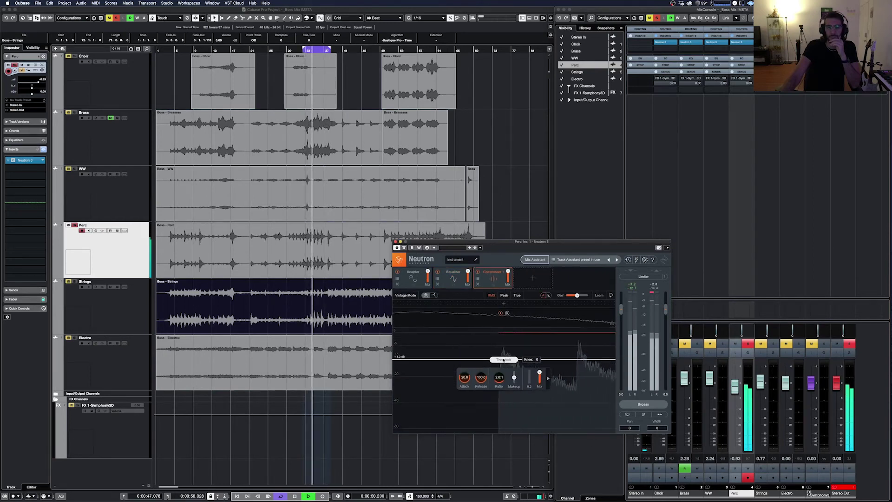
pyautogui.moveTo(504, 360); pyautogui.dragTo(505, 371)
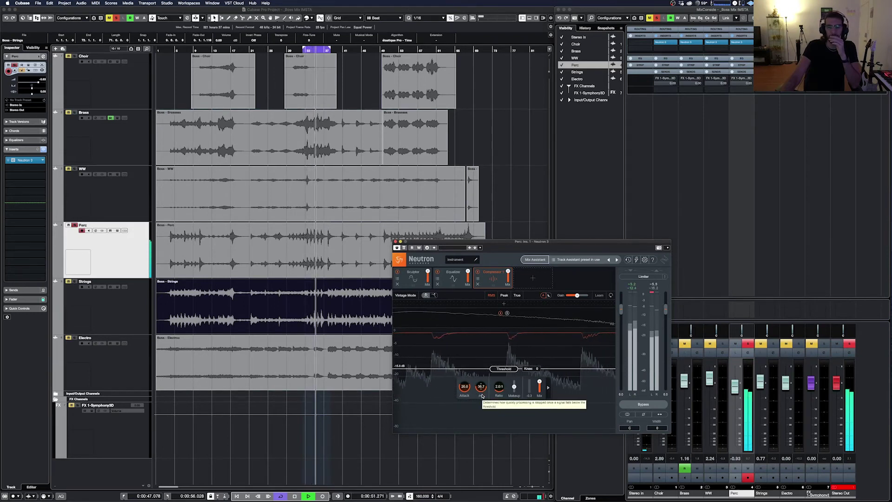
# Add an Exciter to the Perc chain, shift its blend toward Tape and set the drive to about 3.0.
pyautogui.click(531, 278)
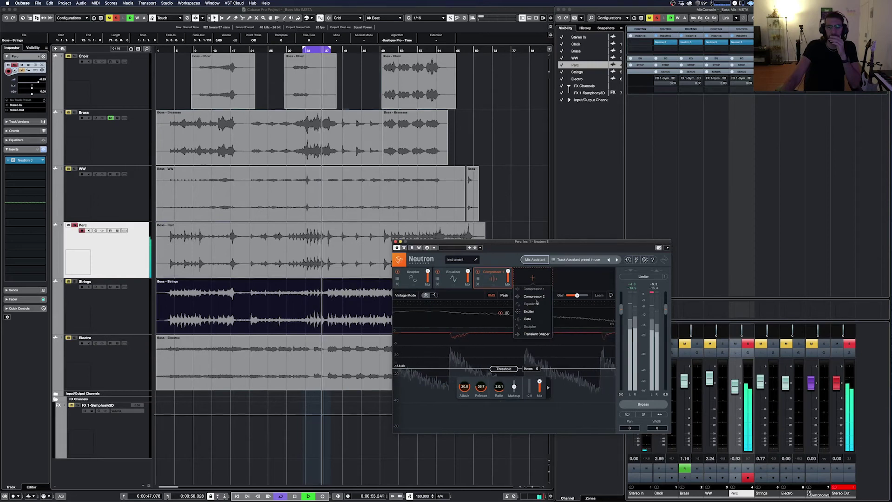
pyautogui.click(529, 311)
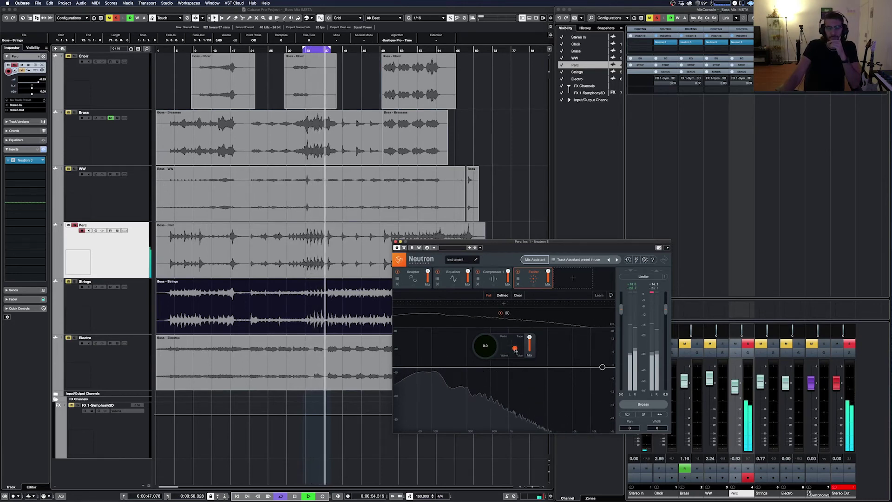
pyautogui.moveTo(515, 348); pyautogui.dragTo(485, 318)
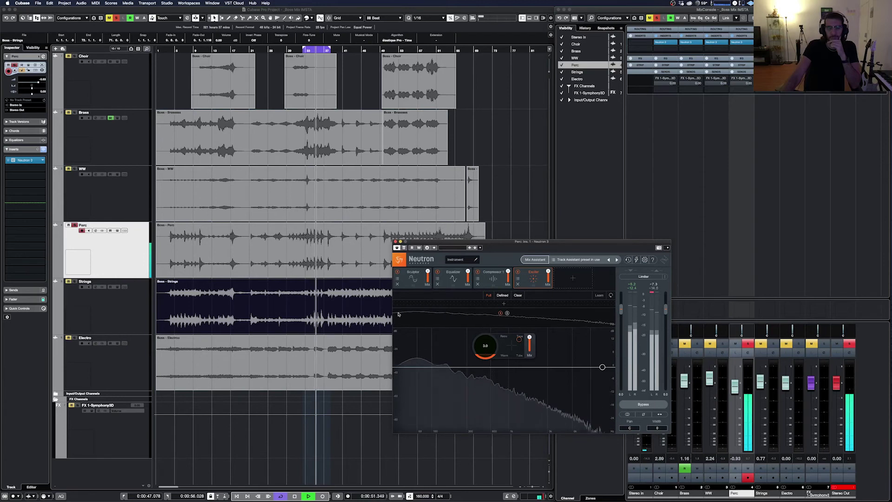
# Unsolo Perc, raise its Exciter drive to about 3.5 against the full mix, then close Neutron and stop playback.
pyautogui.click(73, 226)
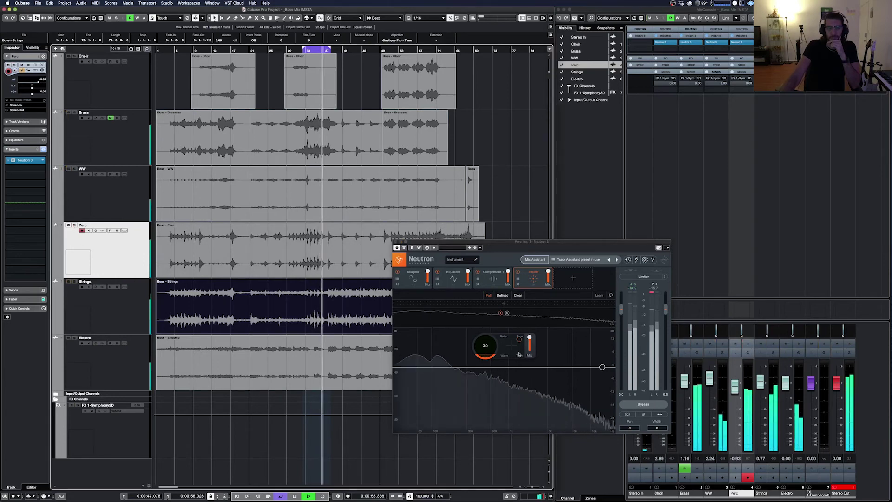
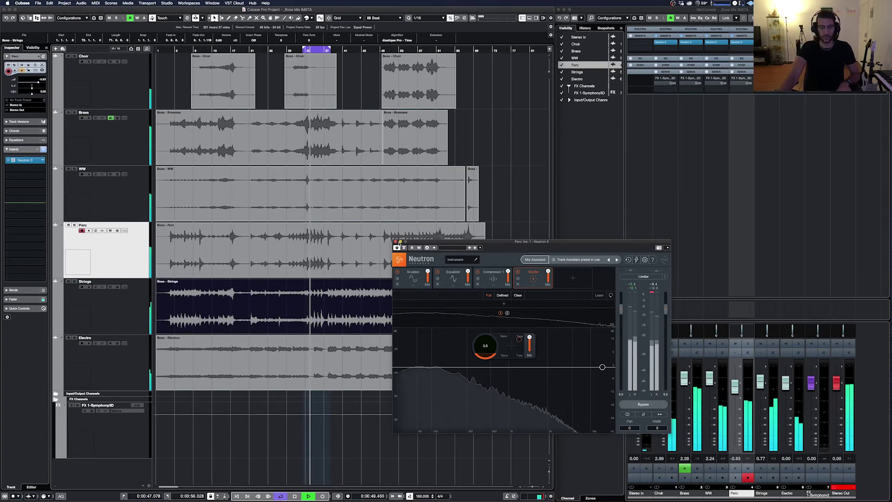
pyautogui.click(395, 242)
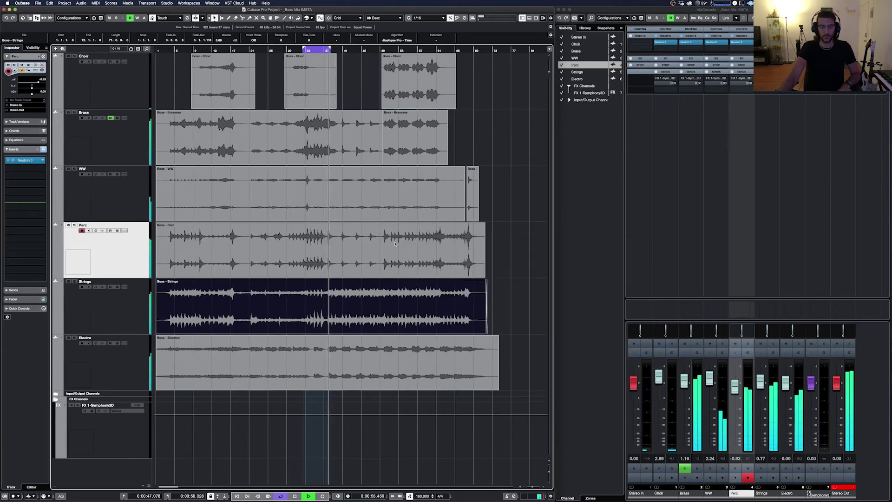
pyautogui.press('space')
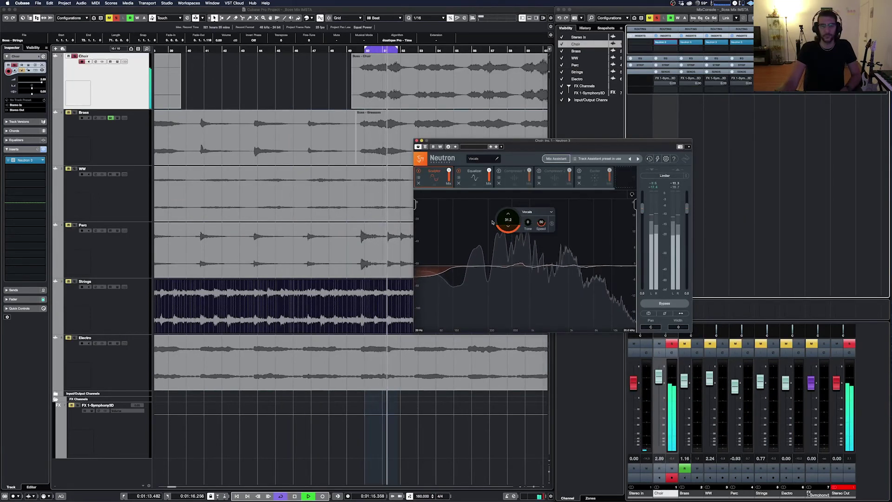
# Bypass the Choir Sculptor, enable its Equalizer, raise the dynamic threshold of the midrange band and compare with the whole plug-in bypassed.
pyautogui.click(419, 171)
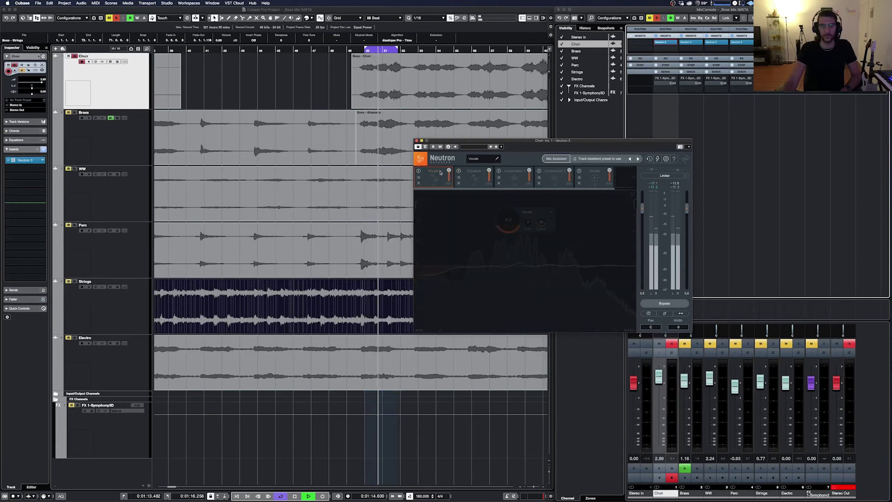
pyautogui.click(460, 171)
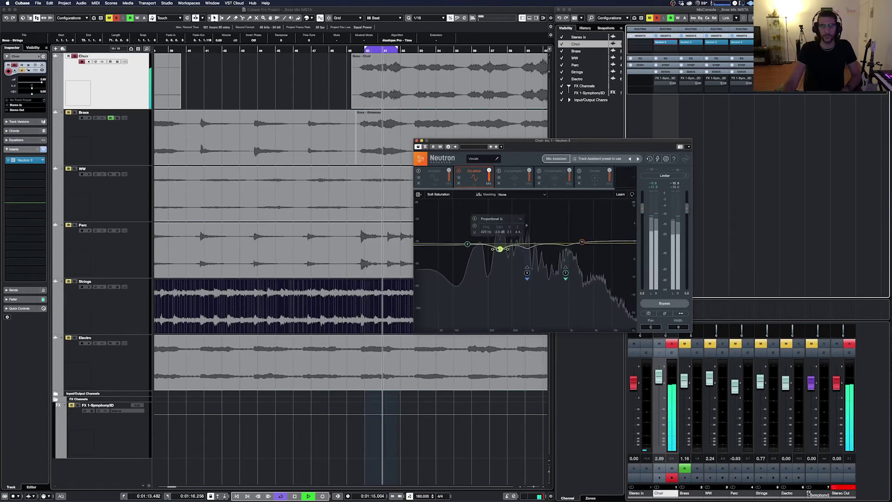
pyautogui.moveTo(524, 245); pyautogui.dragTo(529, 238)
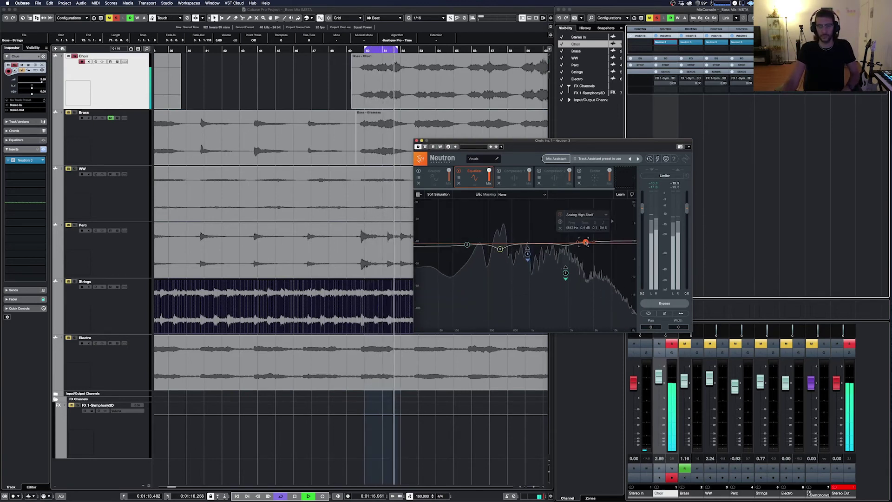
pyautogui.click(426, 147)
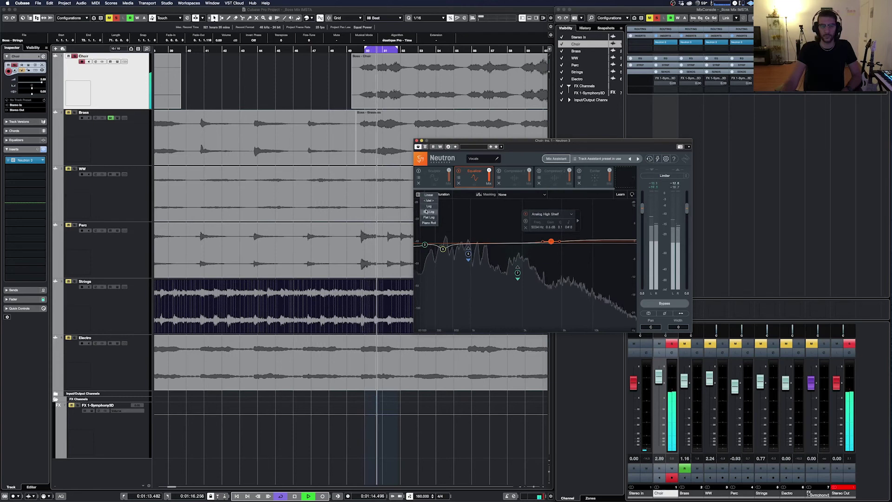
# Compare different frequency scales in the Choir Equalizer's spectrum display, ending on Flat Log.
pyautogui.click(428, 200)
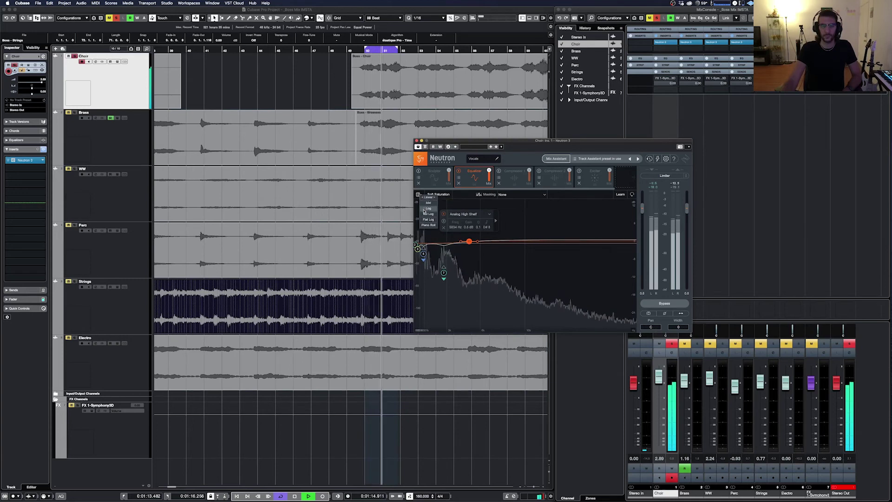
pyautogui.click(424, 220)
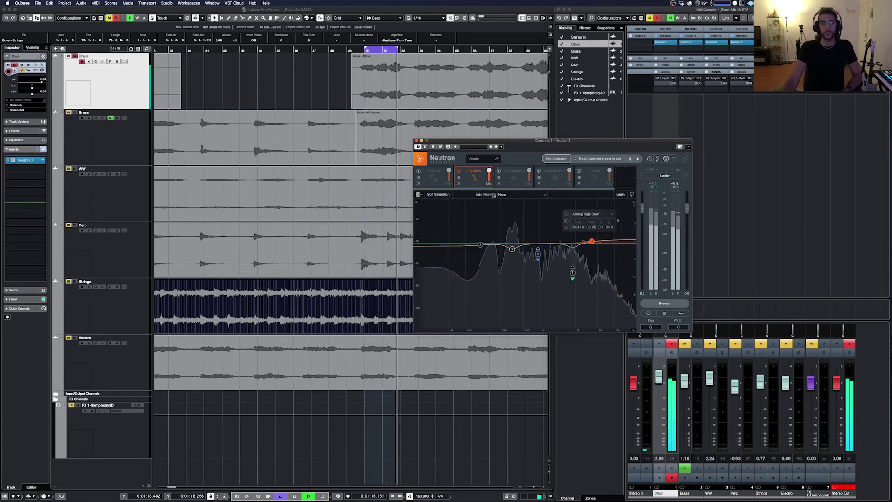
# Re-enable the Choir Sculptor and raise its amount to about 63.6 with the Vocals target.
pyautogui.click(438, 181)
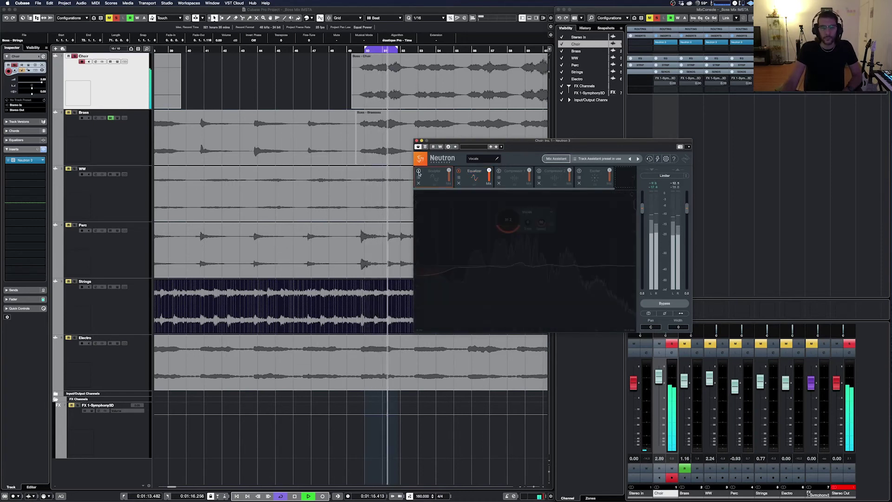
pyautogui.click(419, 171)
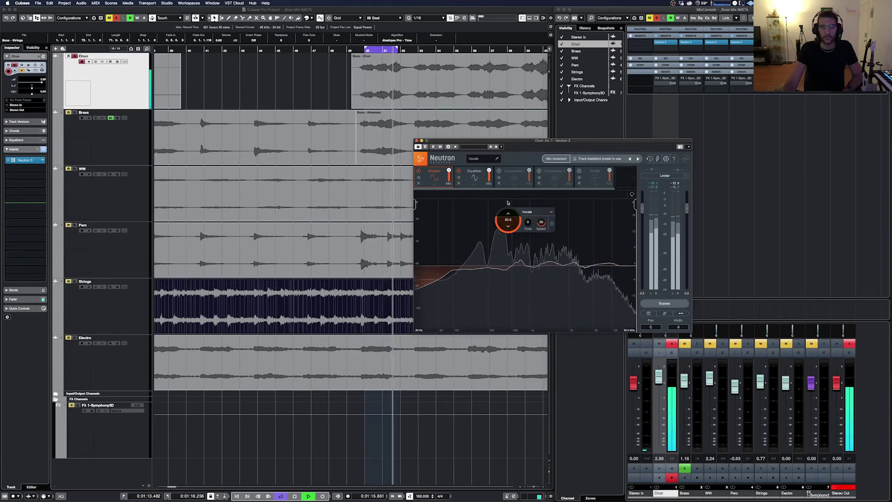
# Enable Compressor 1, Compressor 2 and the Exciter on Choir one after another, then remove the Exciter from the chain.
pyautogui.click(500, 173)
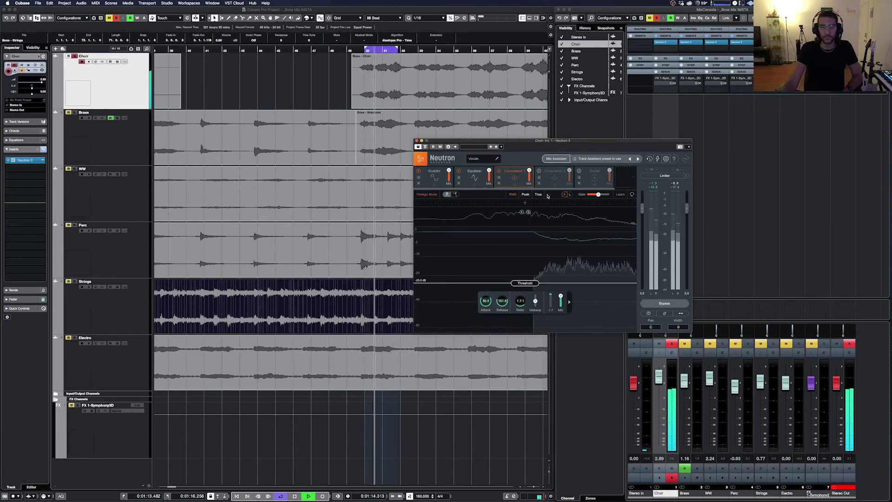
pyautogui.click(542, 176)
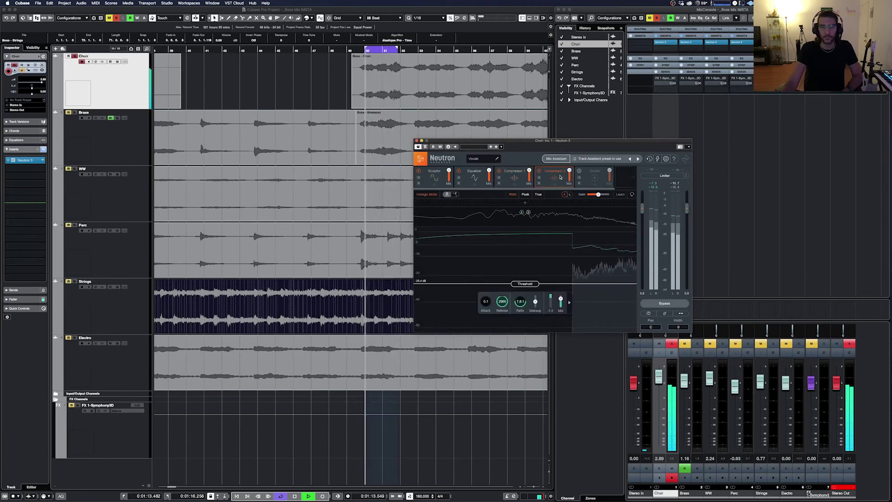
pyautogui.click(585, 177)
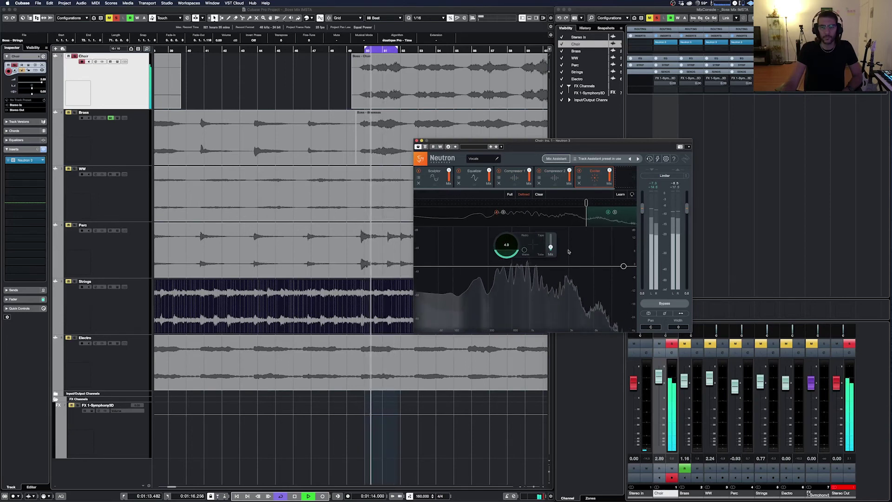
pyautogui.click(579, 184)
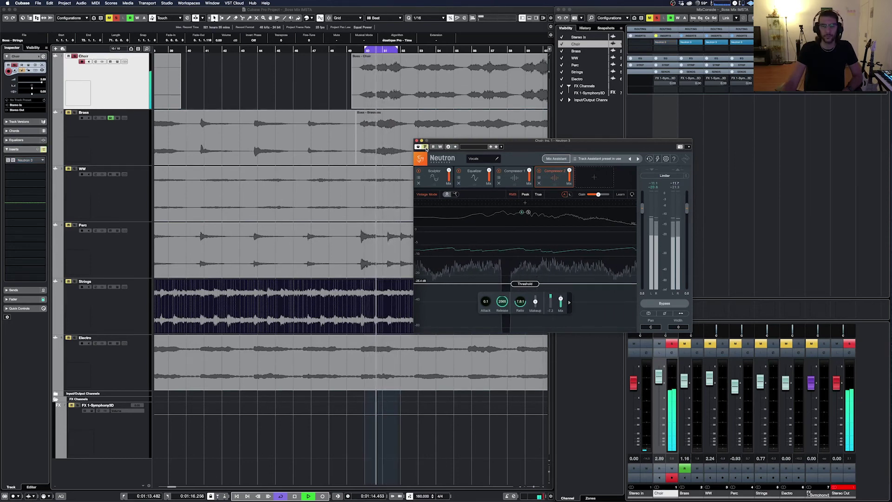
# Reactivate Neutron on the Choir, unsolo the Choir and turn off loop playback to hear it in the full mix.
pyautogui.click(426, 148)
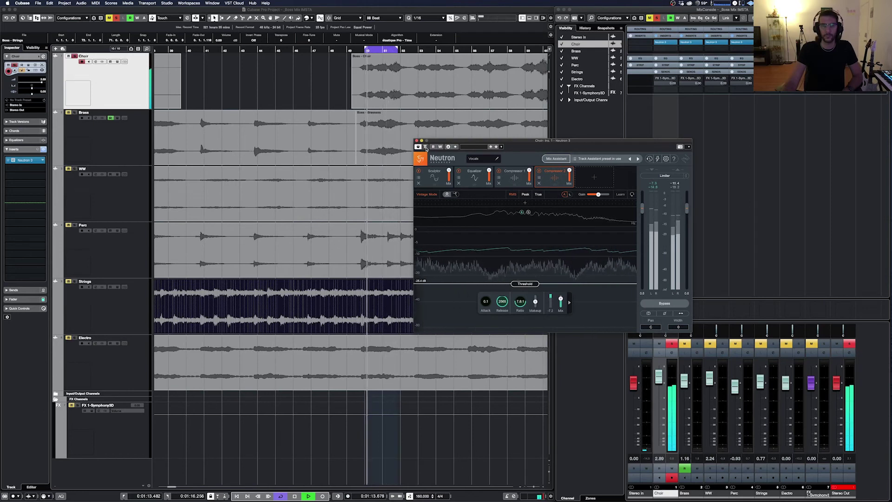
pyautogui.click(74, 56)
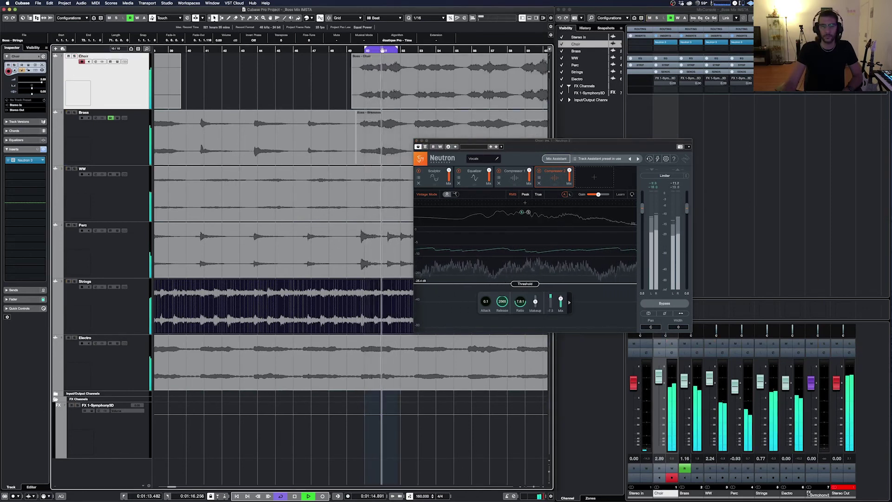
pyautogui.press('KP_Divide')
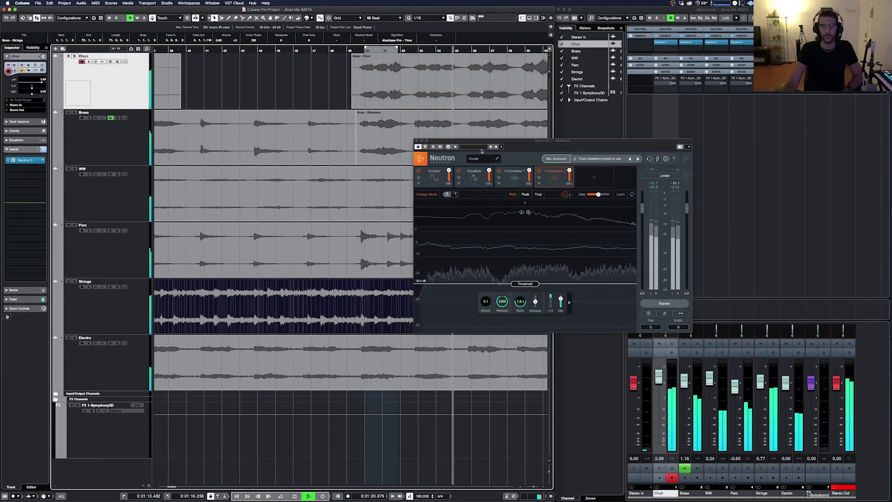
# In the Choir Equalizer, move the low-shelf band to about 89 Hz and set the dynamic midrange band to about -1.7 dB.
pyautogui.click(474, 175)
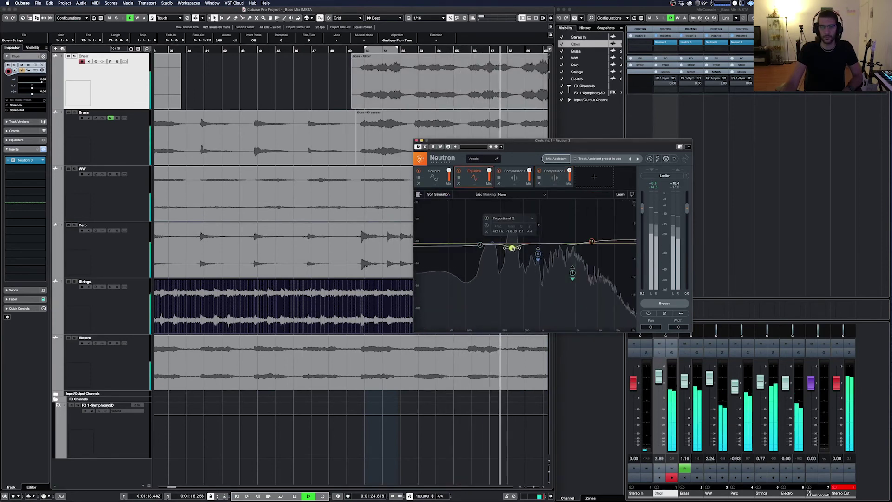
pyautogui.click(461, 244)
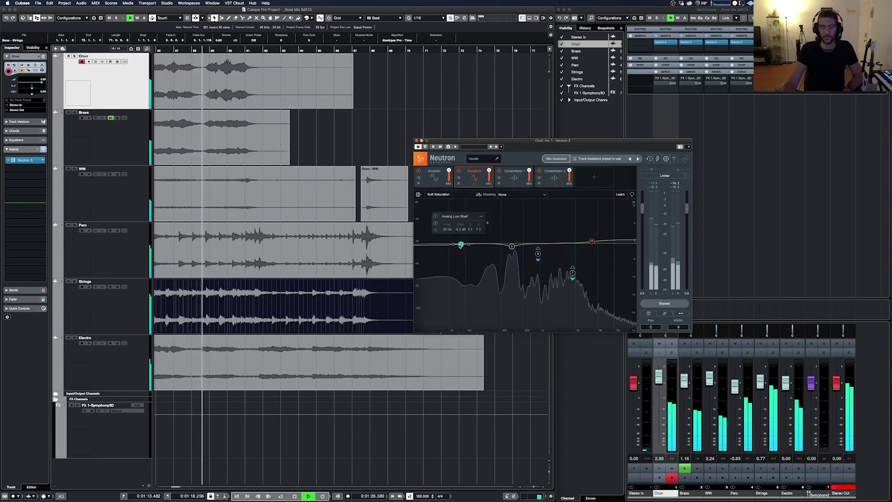
pyautogui.click(537, 249)
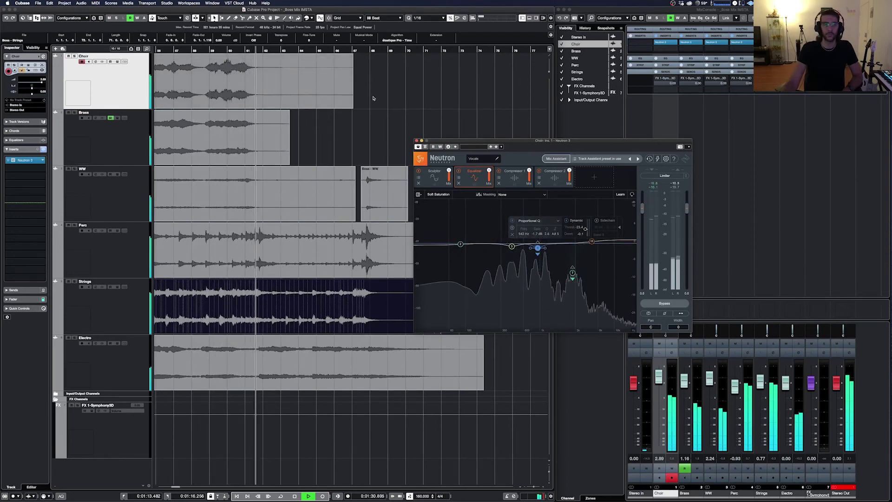
pyautogui.hscroll(-2, 325, 116)
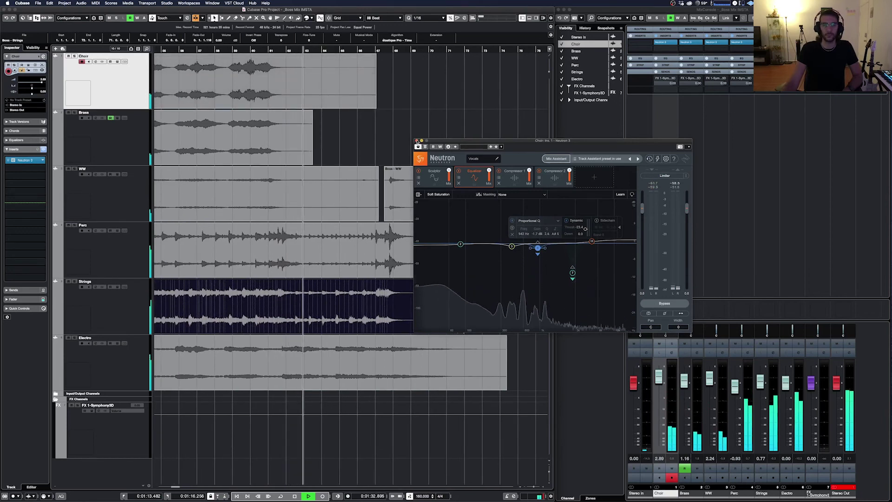
# Close the Choir's Neutron window and stop playback.
pyautogui.click(416, 141)
pyautogui.press('space')
pyautogui.press('g')
pyautogui.press('g')
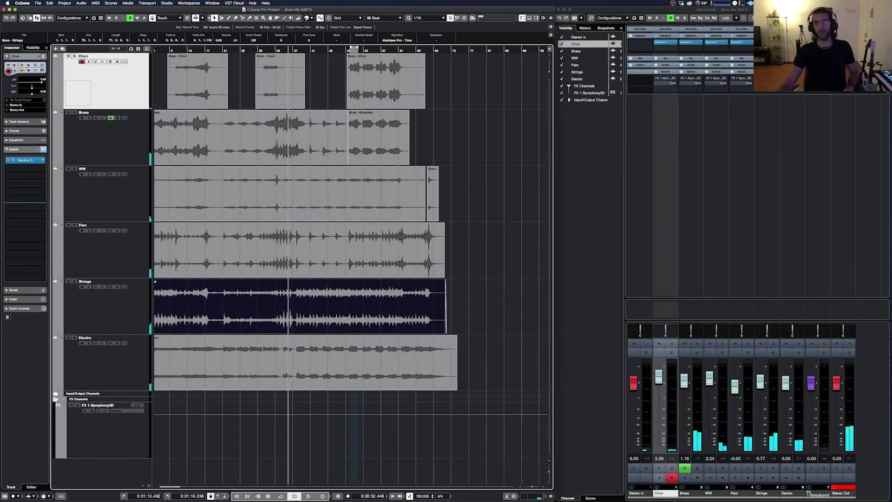
# Open the Symphony 3D reverb on the FX channel and move its window clear of the console's channel strips.
pyautogui.click(809, 493)
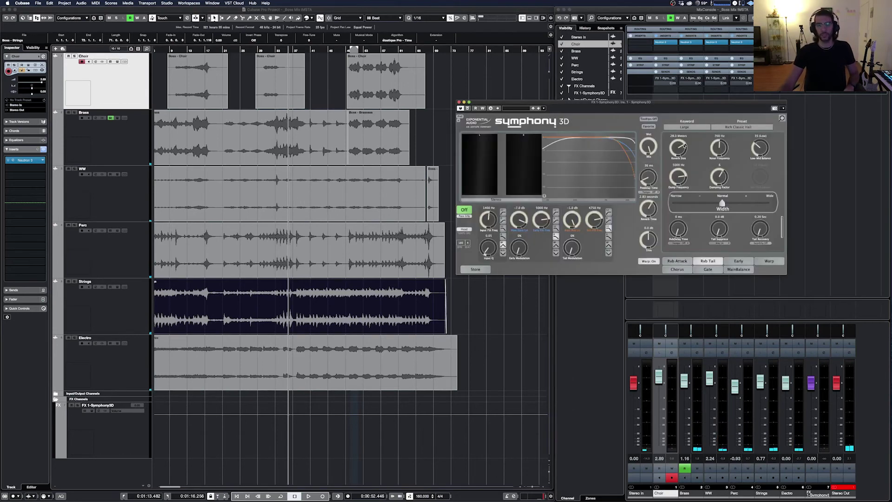
pyautogui.moveTo(657, 105); pyautogui.dragTo(692, 117)
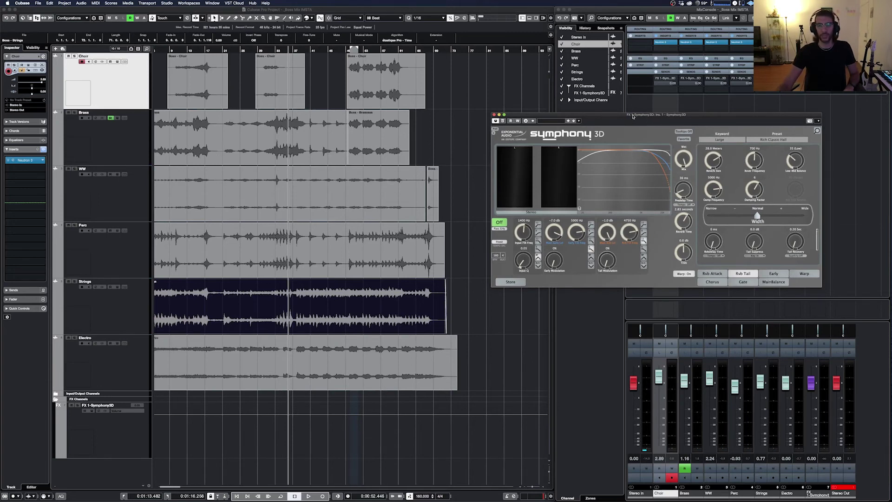
pyautogui.moveTo(632, 116); pyautogui.dragTo(689, 165)
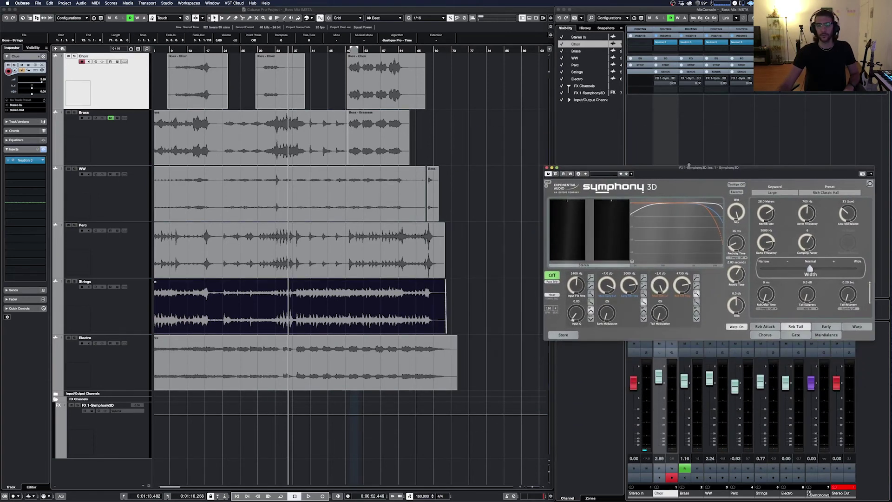
# Select all the stem channels and enable their sends to FX 1-Symphony3D together at about -30 dB.
pyautogui.click(670, 108)
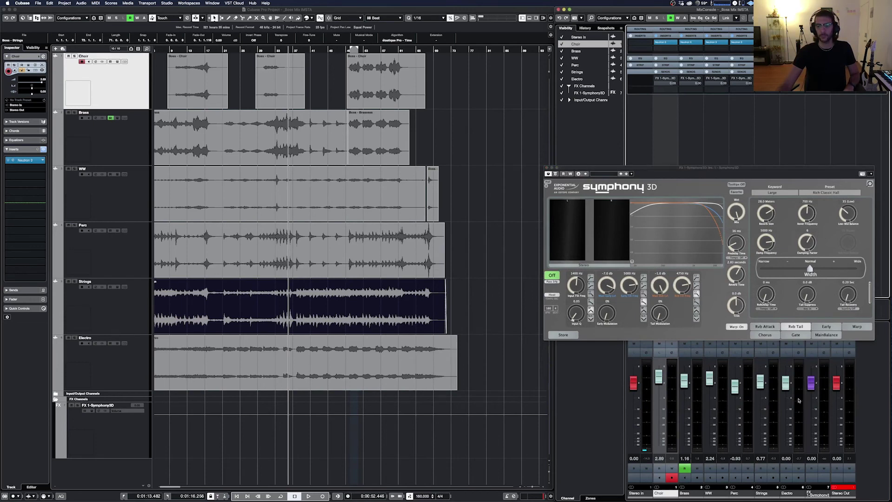
pyautogui.press('super+a')
pyautogui.click(657, 79)
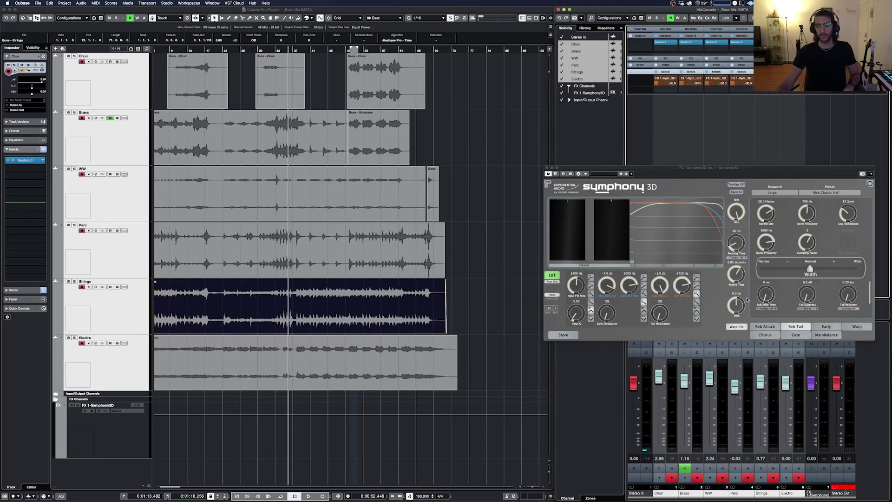
# Play the Strings soloed, compare it with the Symphony 3D reverb bypassed and active, and release the solo.
pyautogui.click(774, 389)
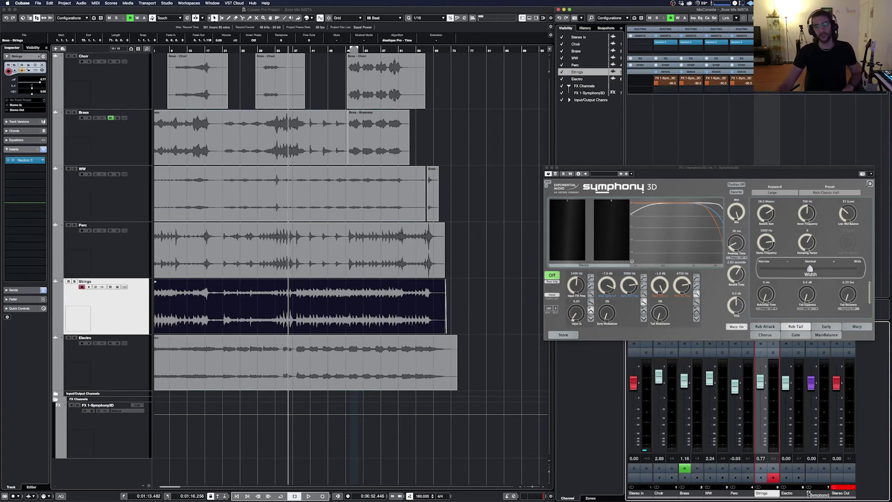
pyautogui.click(771, 346)
pyautogui.press('space')
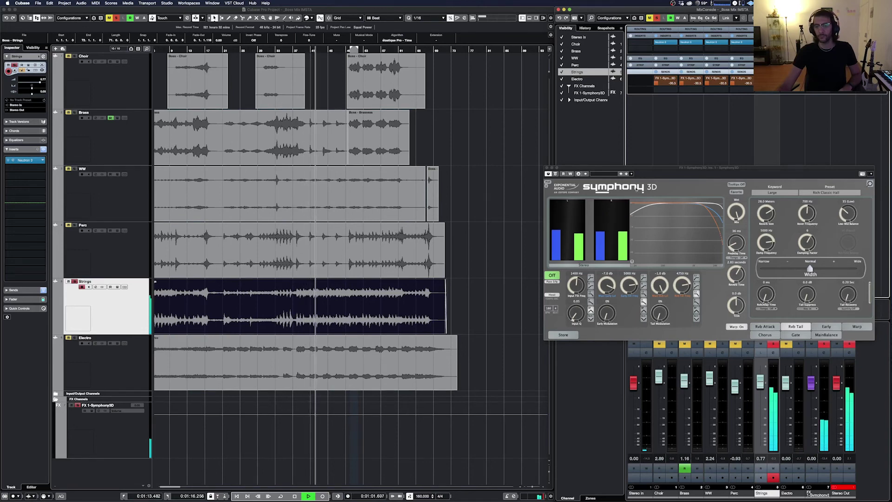
pyautogui.click(556, 174)
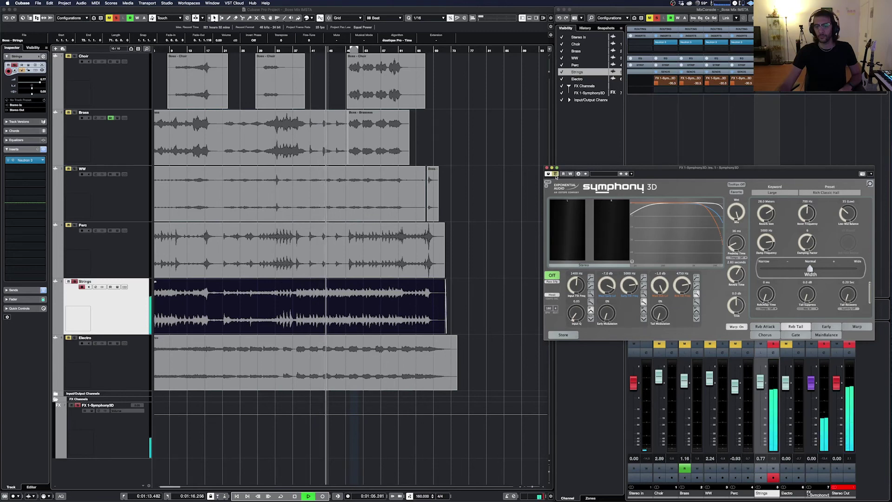
pyautogui.click(556, 174)
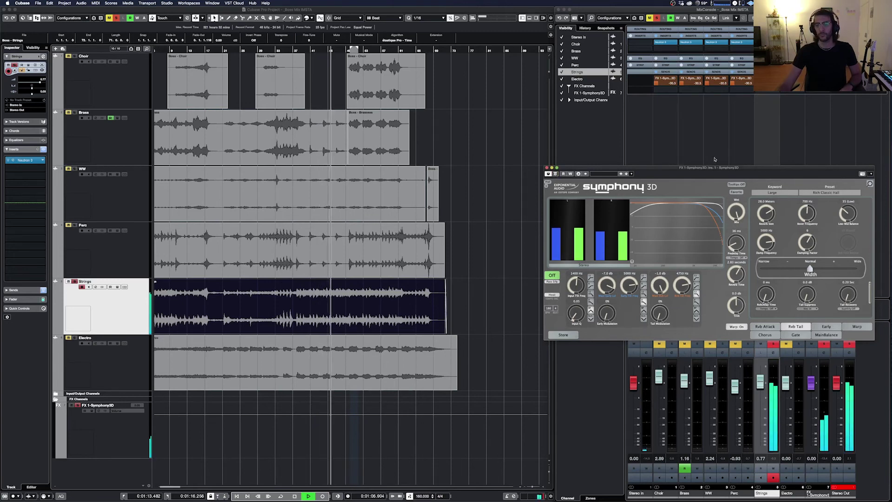
pyautogui.moveTo(704, 169); pyautogui.dragTo(711, 125)
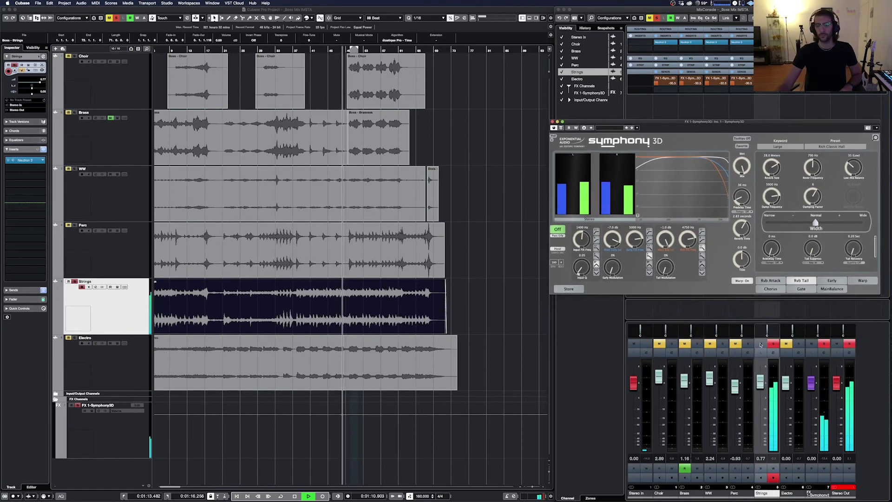
pyautogui.click(769, 114)
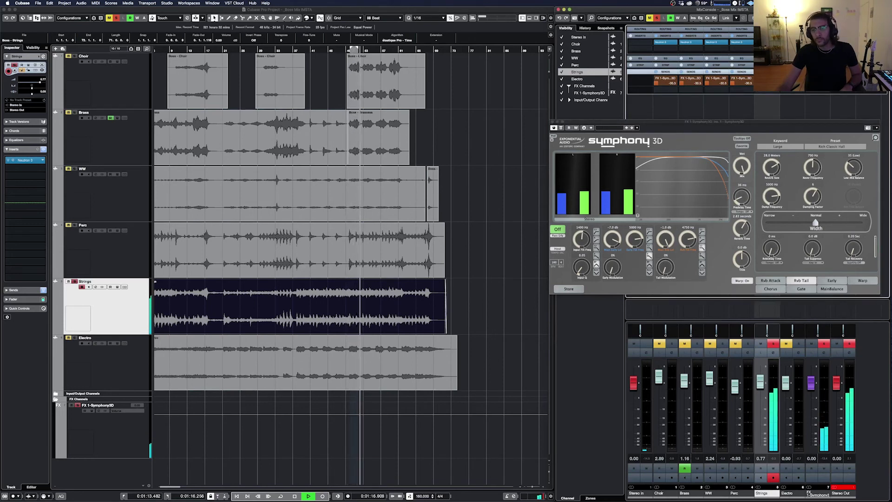
pyautogui.click(773, 344)
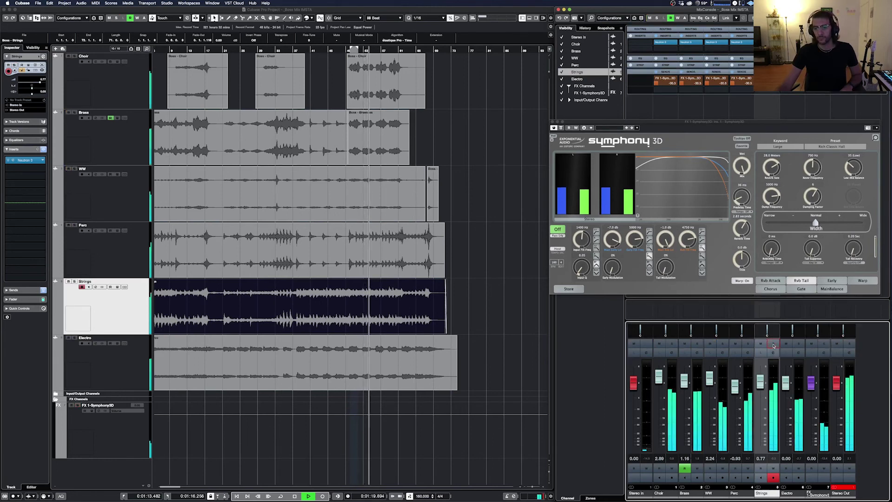
# Solo the WW and set its send to Symphony 3D to about -18.8 dB, listening at different passages.
pyautogui.click(722, 344)
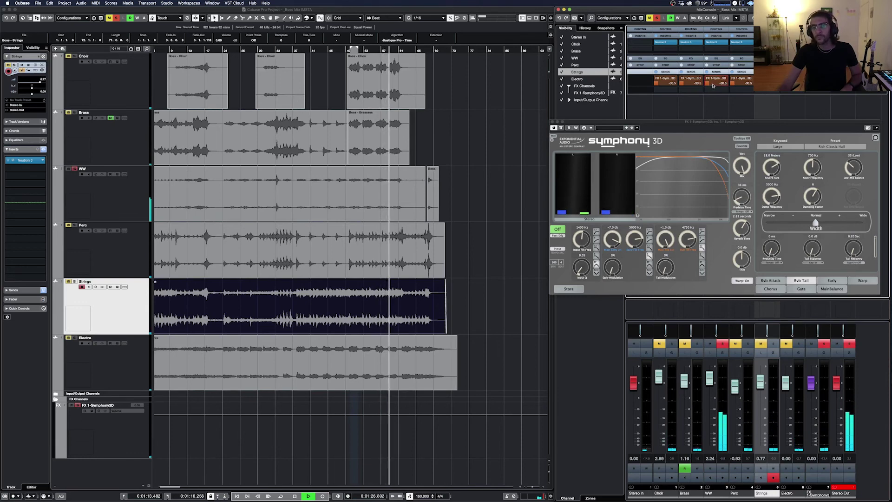
pyautogui.moveTo(713, 85); pyautogui.dragTo(725, 84)
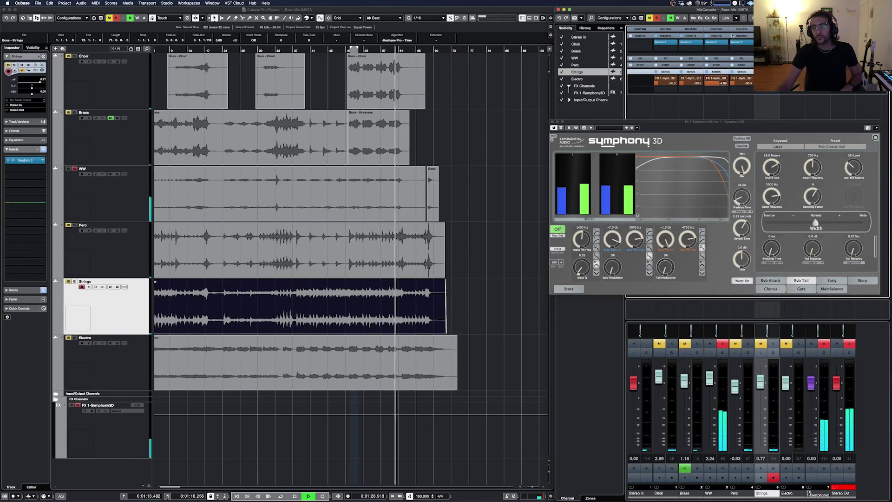
pyautogui.moveTo(723, 85); pyautogui.dragTo(689, 114)
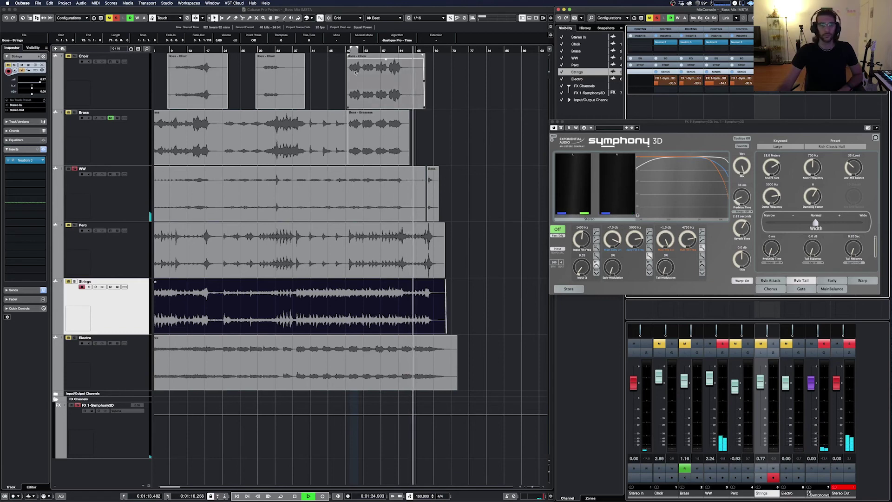
pyautogui.click(274, 49)
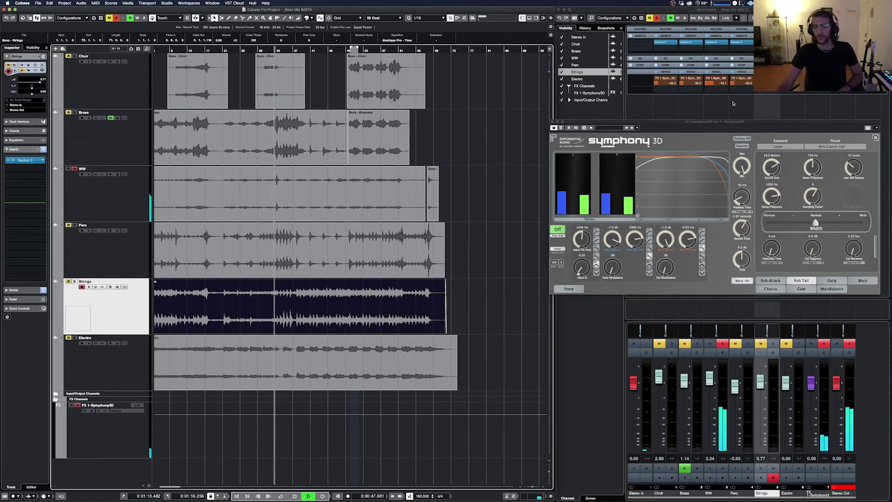
pyautogui.click(714, 85)
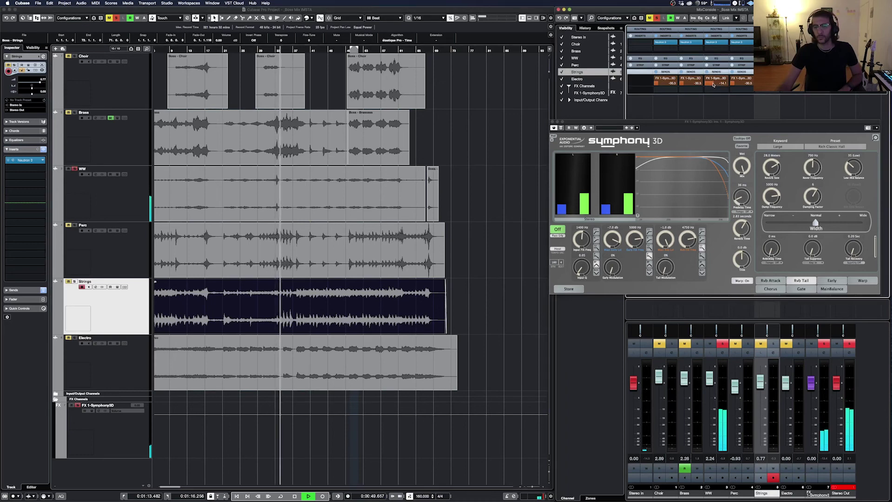
pyautogui.moveTo(714, 85); pyautogui.dragTo(708, 87)
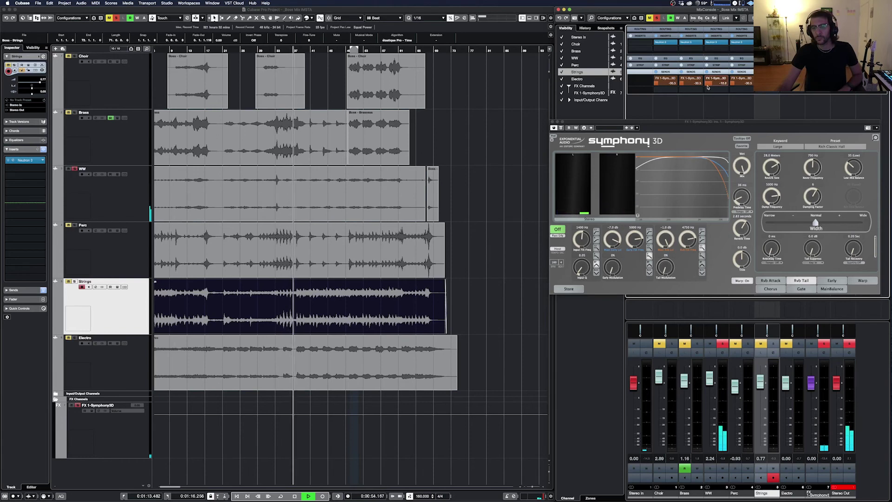
# Solo the Brass instead of the WW, set its reverb send to about -14.3 dB and play it from about bar 33.
pyautogui.click(720, 345)
pyautogui.click(696, 344)
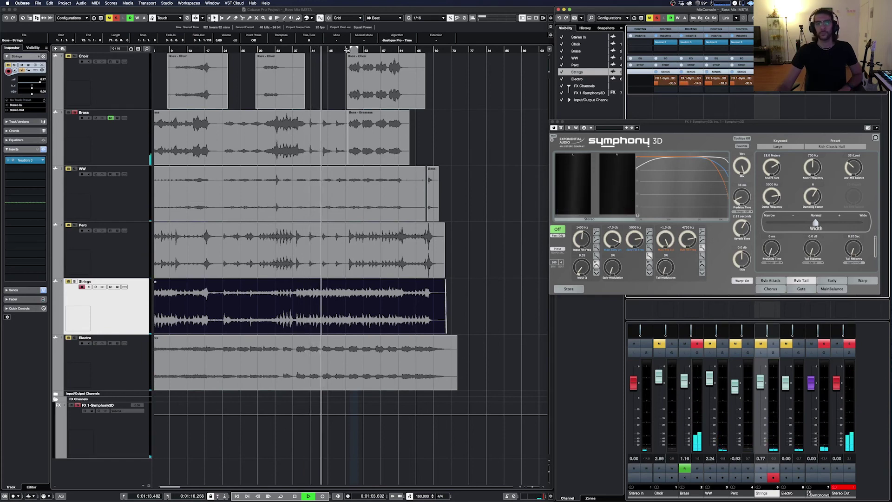
pyautogui.click(274, 50)
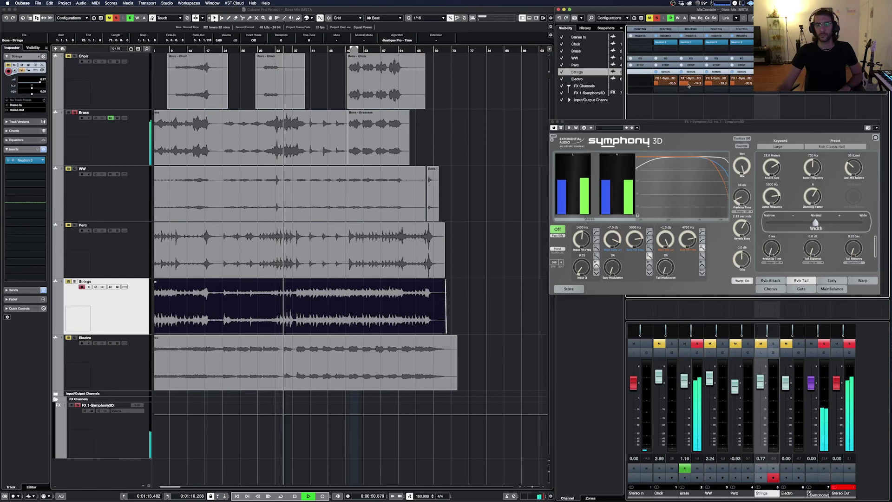
# Solo the Choir instead of the Brass, play its last section and set its Symphony 3D send to about -13 dB.
pyautogui.click(670, 346)
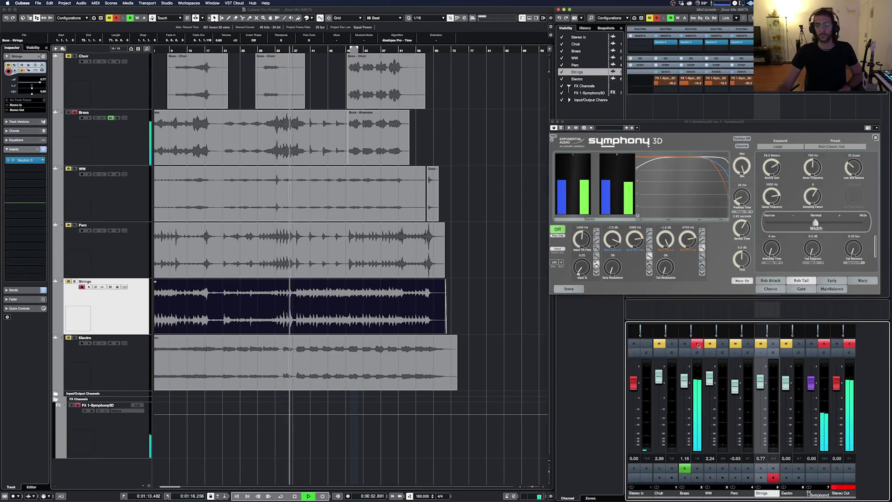
pyautogui.click(670, 346)
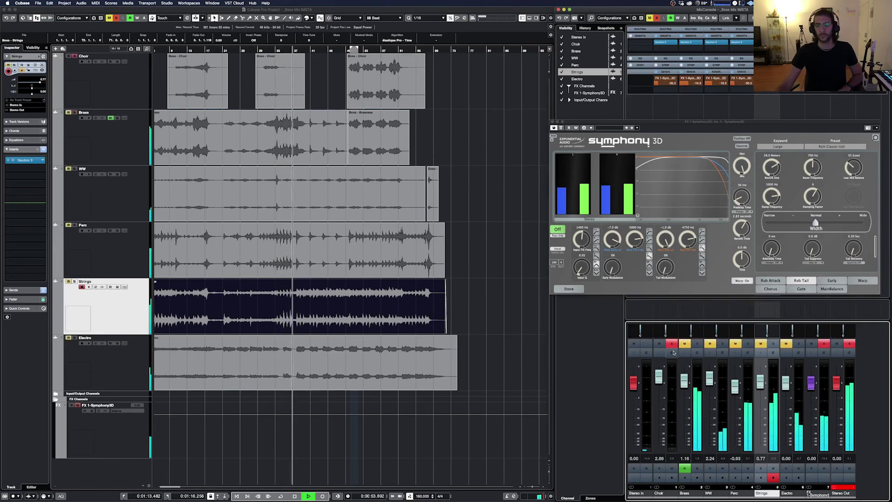
pyautogui.click(673, 75)
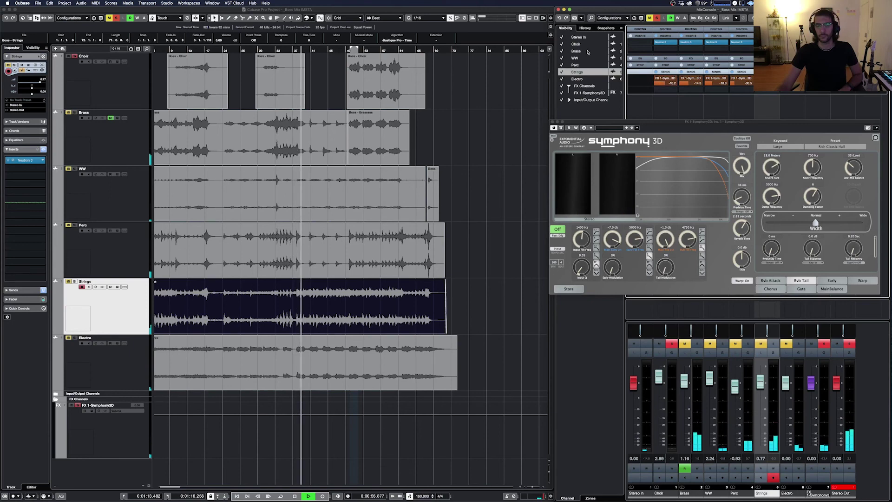
pyautogui.click(350, 65)
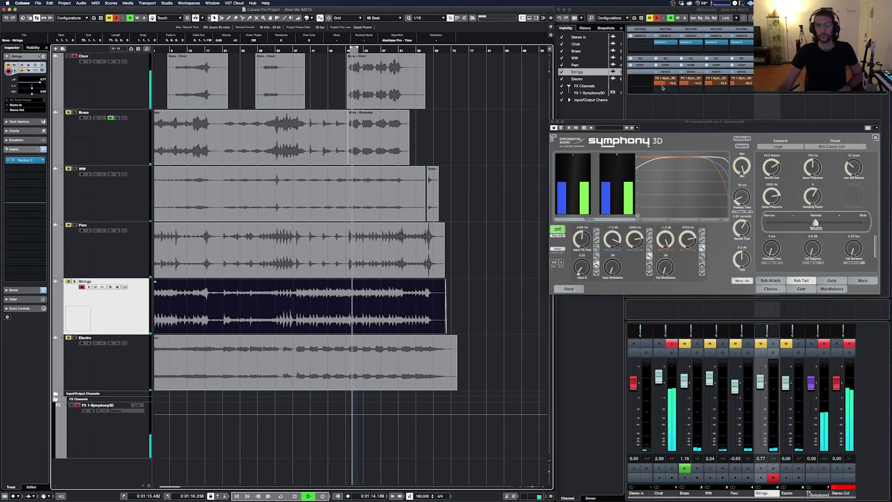
pyautogui.moveTo(667, 85); pyautogui.dragTo(674, 67)
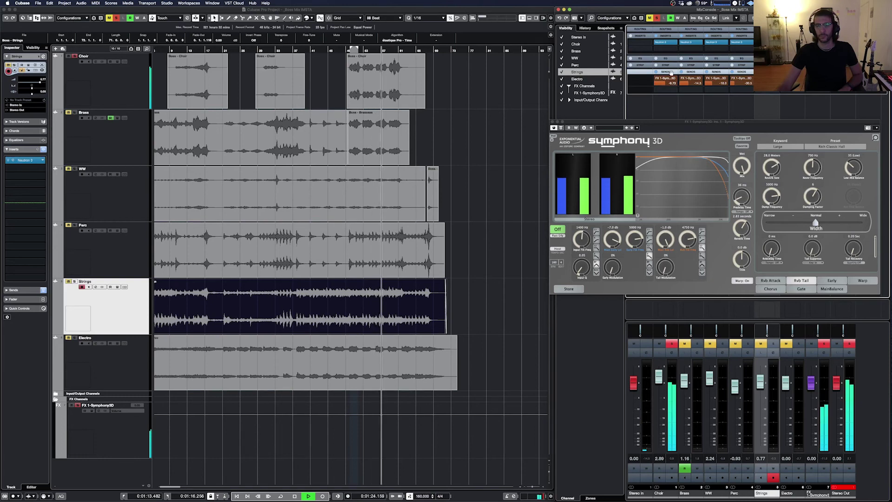
pyautogui.moveTo(666, 86); pyautogui.dragTo(661, 88)
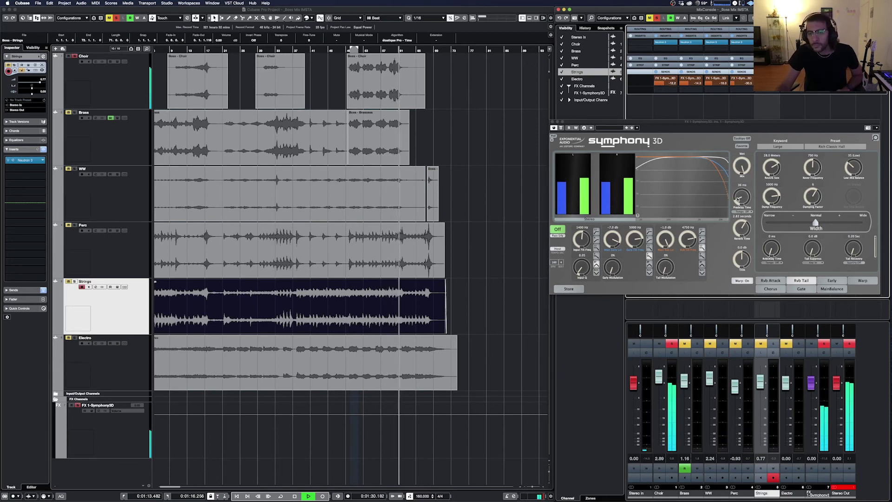
# Shorten Symphony 3D's predelay to 22 ms and its reverb time to about 2.25 seconds.
pyautogui.moveTo(745, 217); pyautogui.dragTo(739, 202)
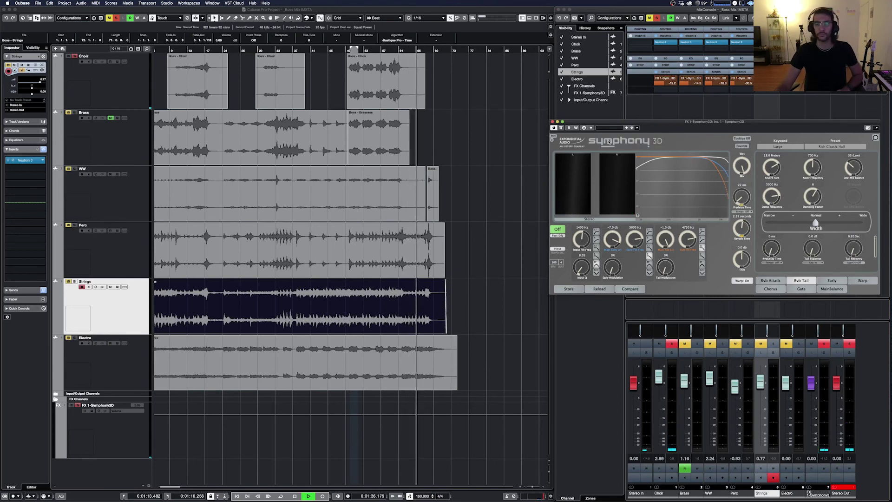
# Close the reverb window, solo the Perc instead of the Choir, set its Symphony 3D send to about -17.8 dB and unsolo it.
pyautogui.click(552, 123)
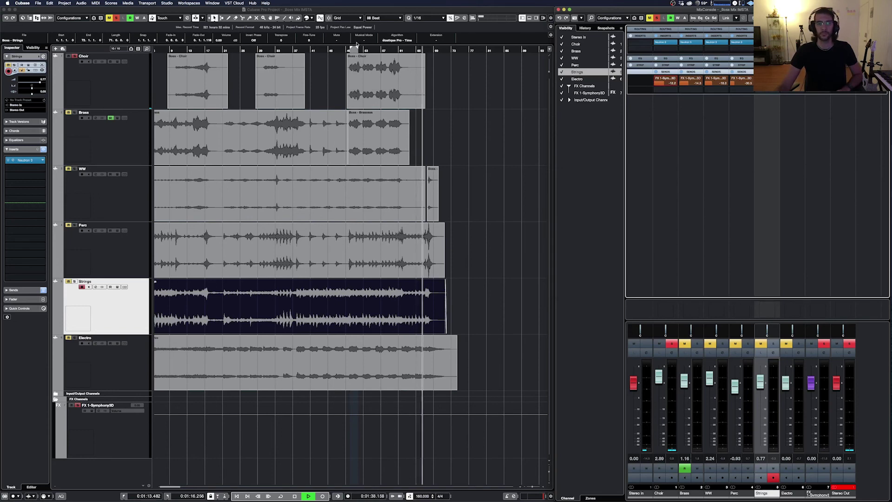
pyautogui.press('KP_1')
pyautogui.click(75, 56)
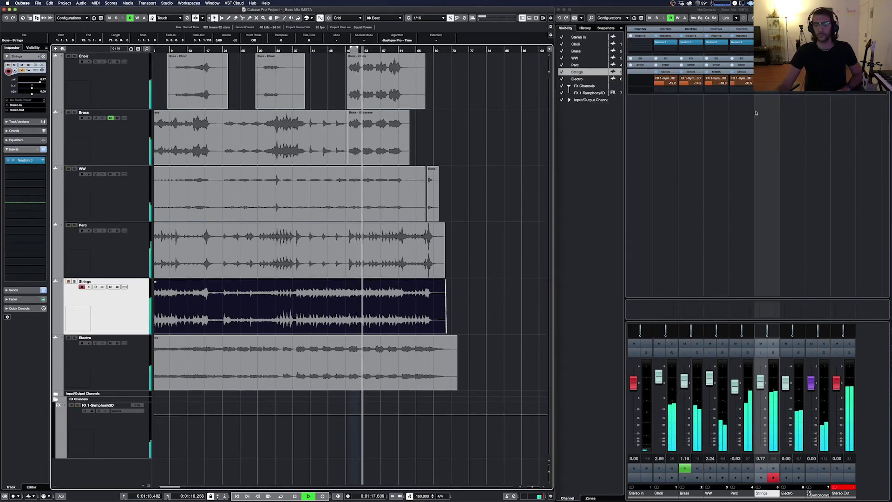
pyautogui.click(748, 343)
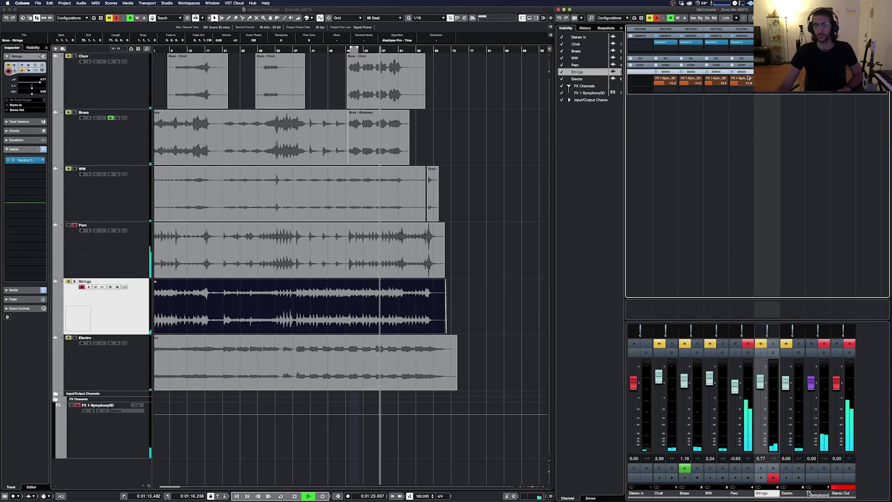
pyautogui.click(748, 344)
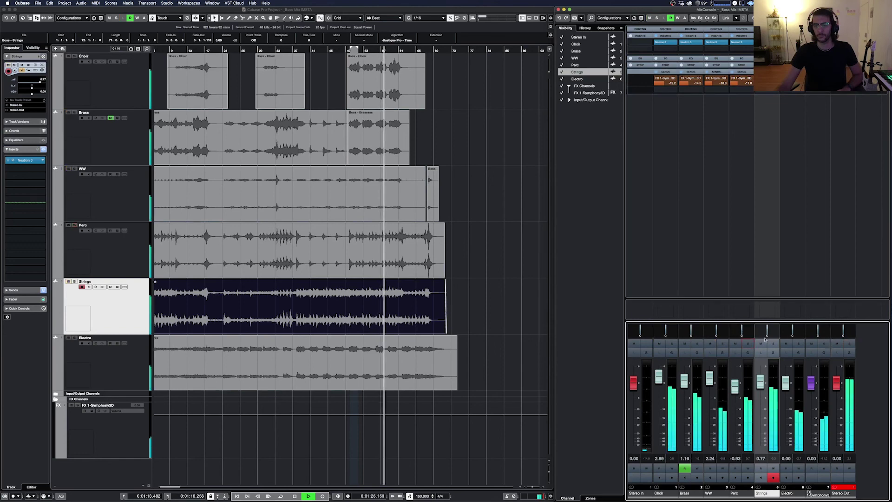
# Listen to the Electro stem soloed, clear the solo and stop playback.
pyautogui.click(799, 344)
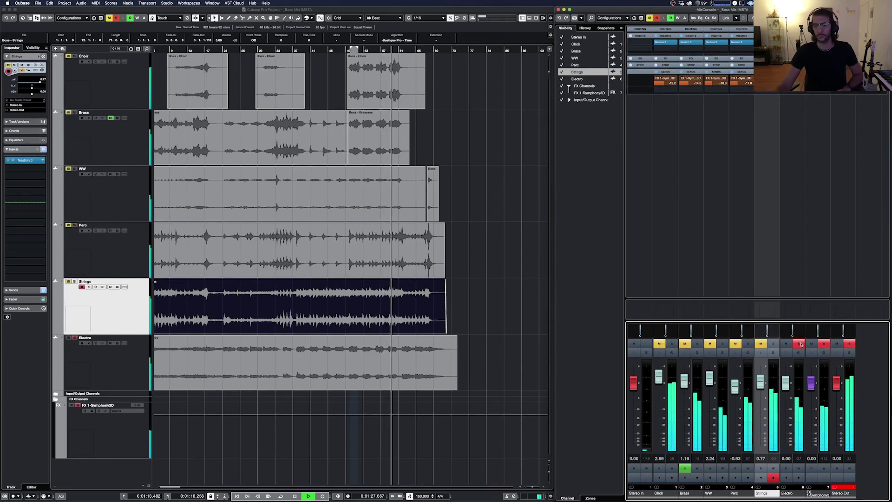
pyautogui.click(802, 274)
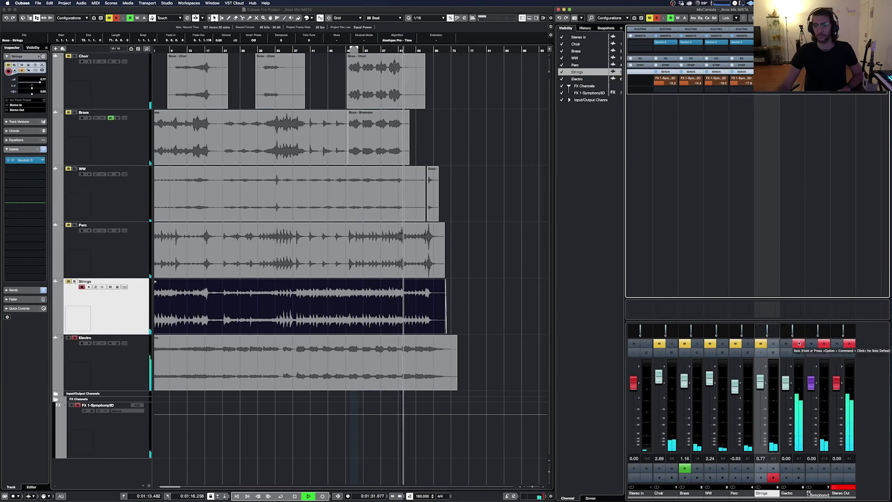
pyautogui.hotkey('alt', 'shift', 's')
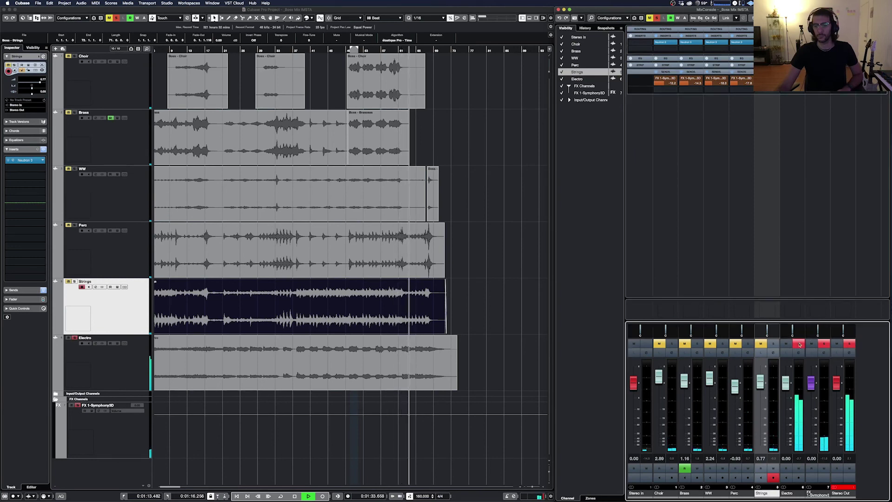
pyautogui.press('space')
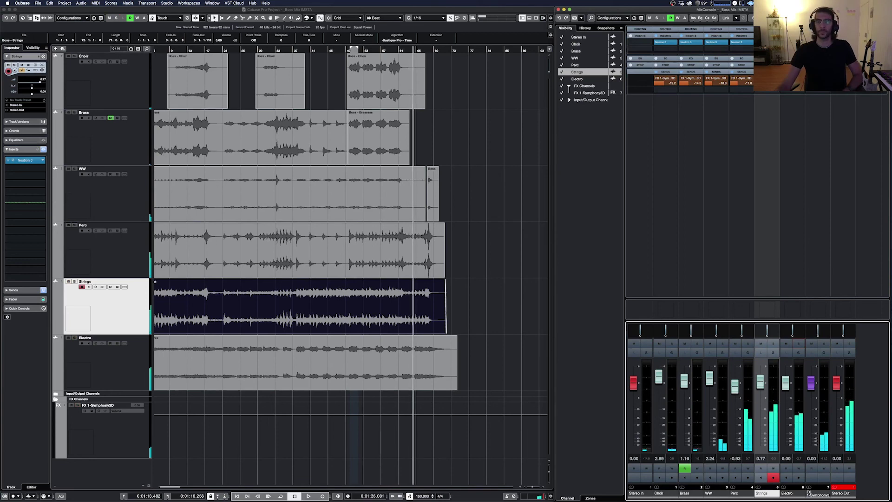
# Insert Ozone 9 on the Stereo Out channel.
pyautogui.click(813, 86)
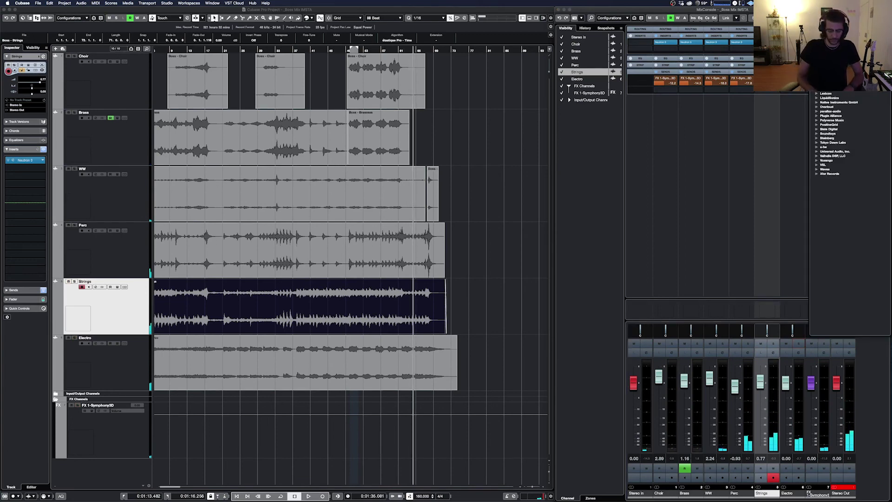
pyautogui.write('ozone')
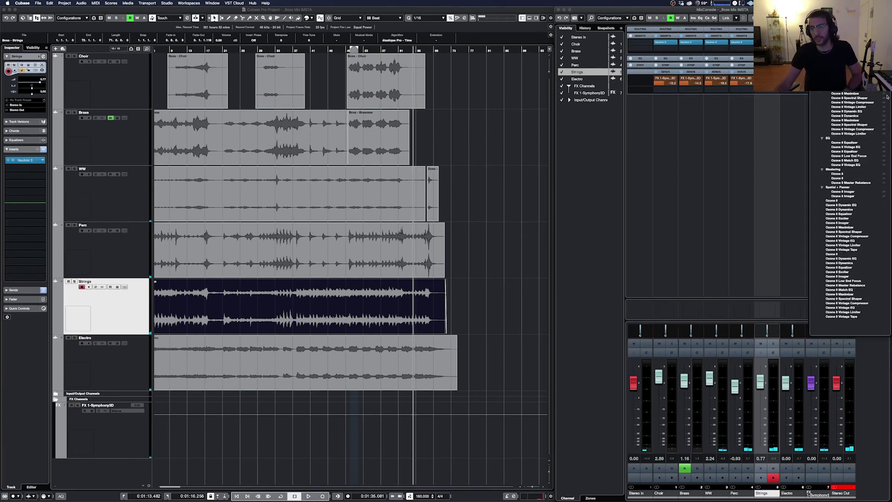
pyautogui.click(838, 178)
# Run Ozone's Master Assistant on the loud passage from about bar 32 with Modern modules, Medium intensity and Streaming destination, and accept its suggestion.
pyautogui.click(314, 49)
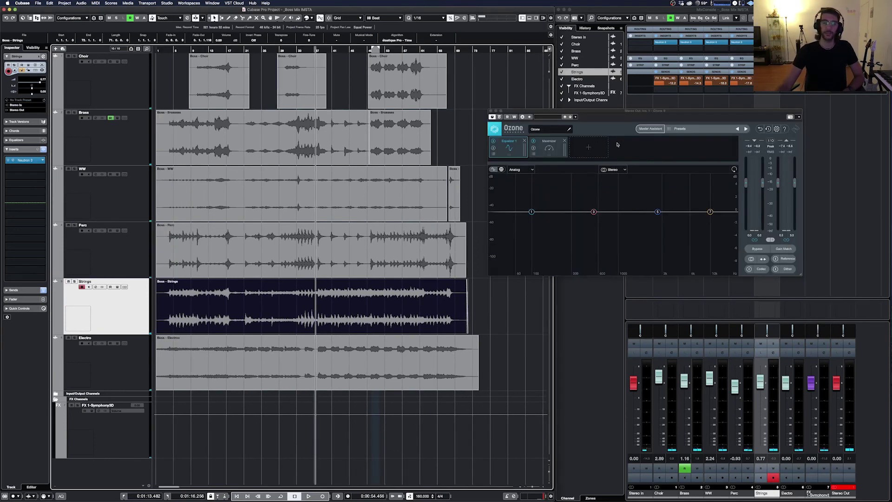
pyautogui.press('space')
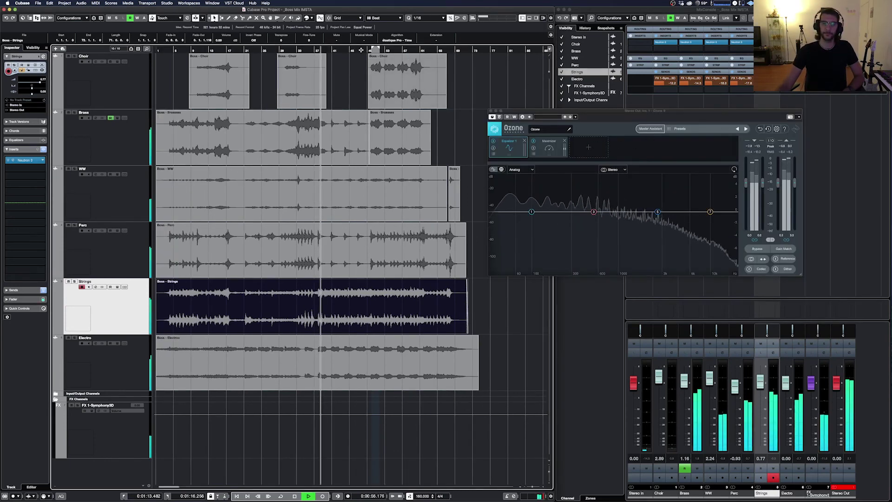
pyautogui.click(653, 129)
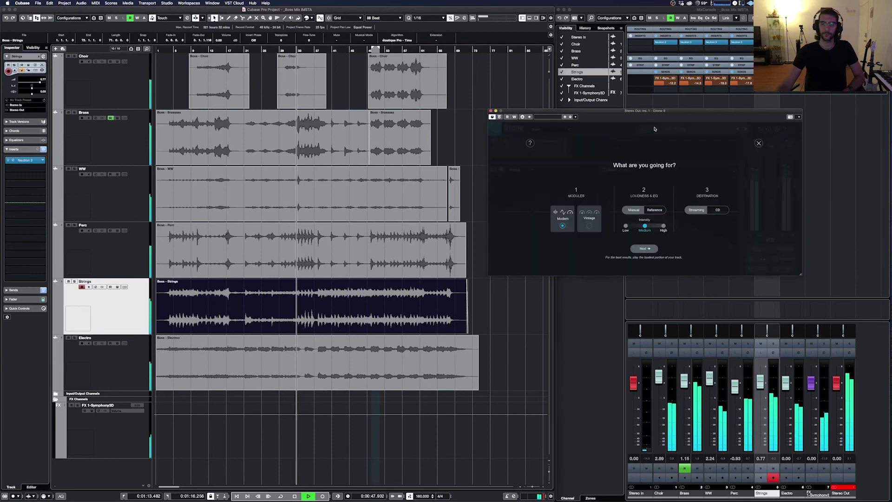
pyautogui.click(644, 249)
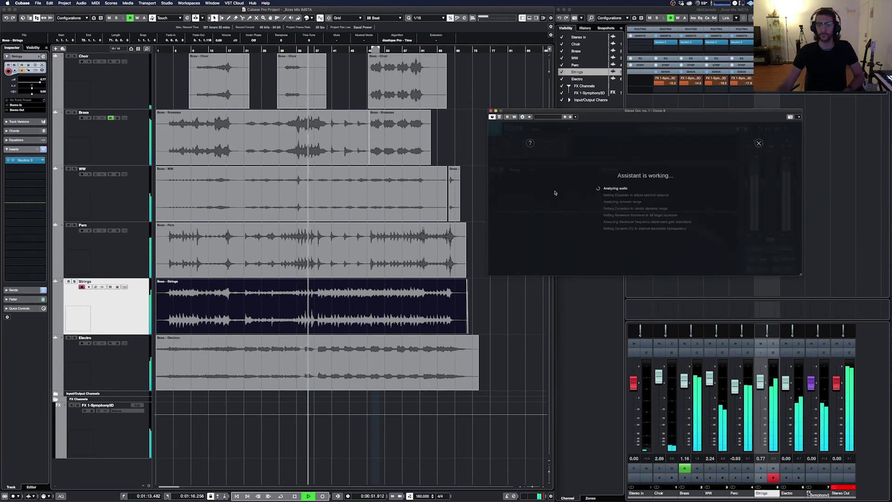
pyautogui.click(293, 50)
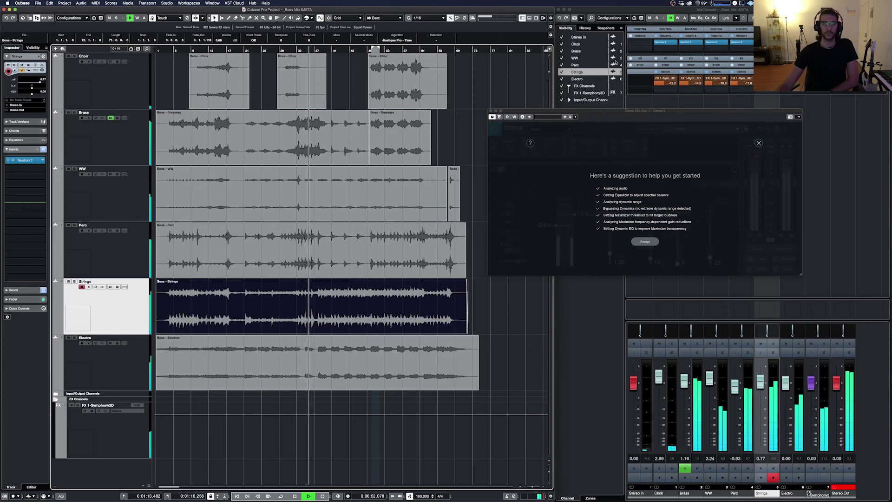
pyautogui.click(649, 242)
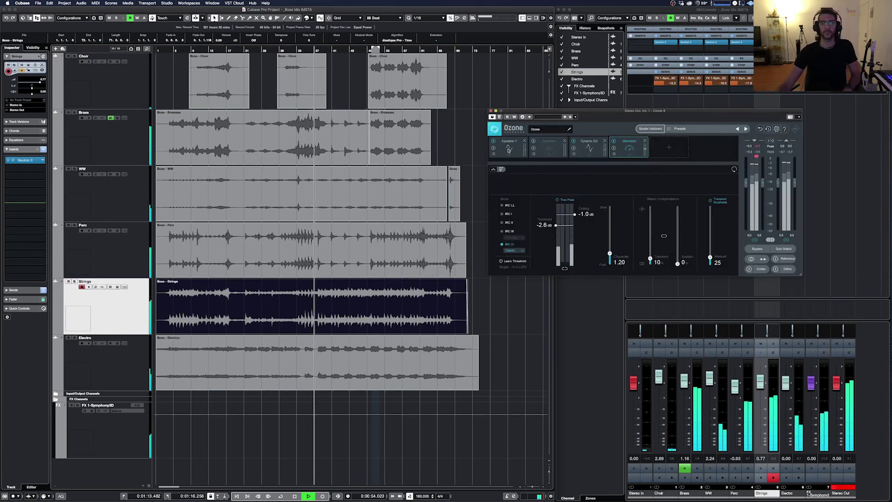
# Lower the high shelf in Ozone's Equalizer and review the Dynamic EQ and Maximizer modules.
pyautogui.moveTo(703, 193); pyautogui.dragTo(710, 210)
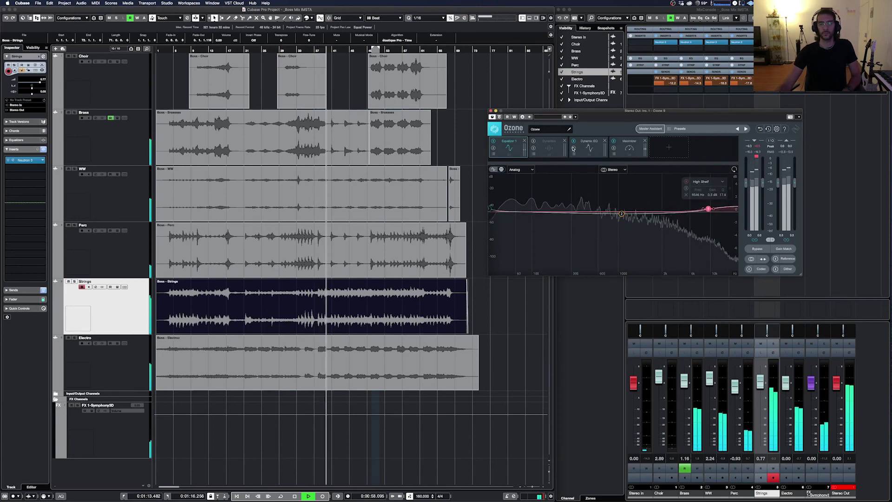
pyautogui.click(589, 148)
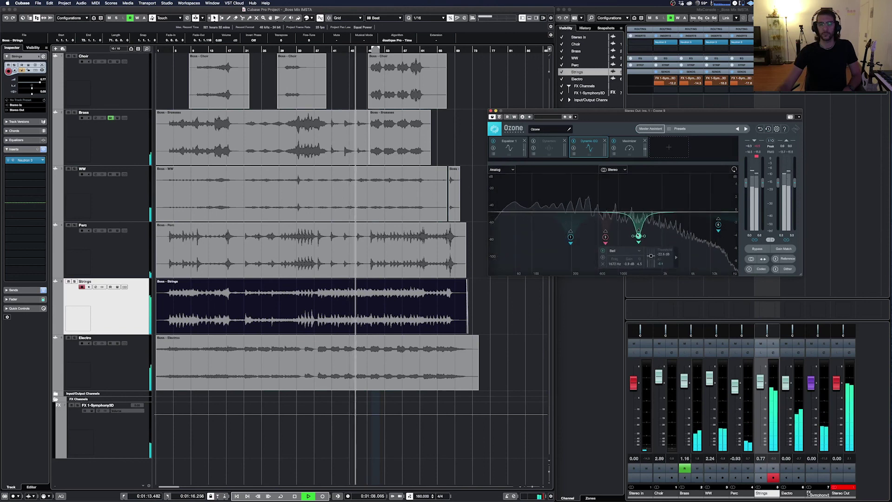
pyautogui.click(628, 152)
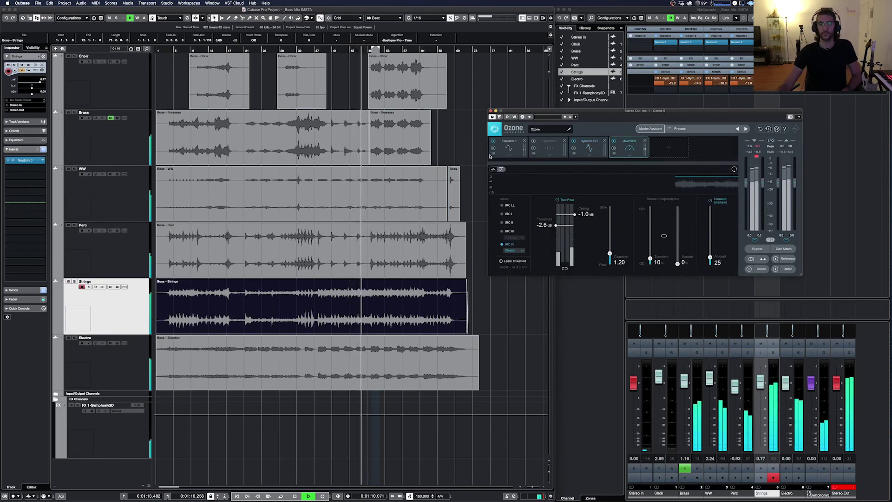
# Compare the mix with Ozone bypassed and active, playing from about bar 33.
pyautogui.click(299, 50)
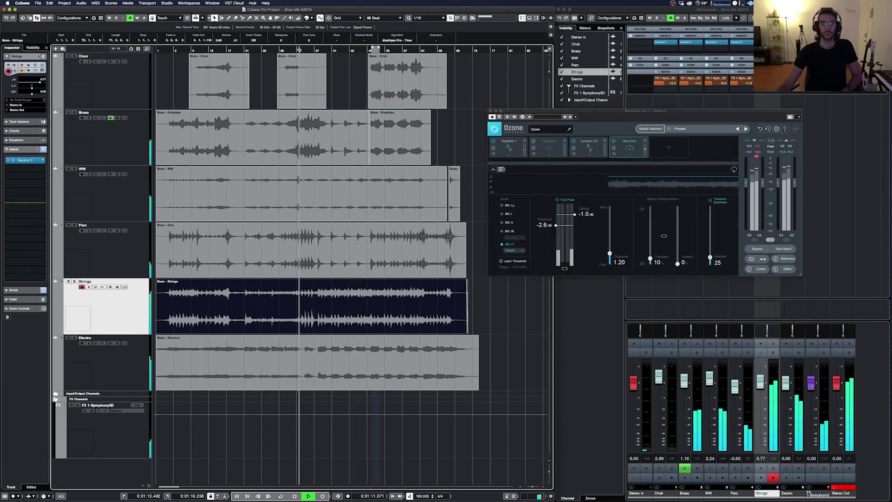
pyautogui.click(499, 117)
pyautogui.press('space')
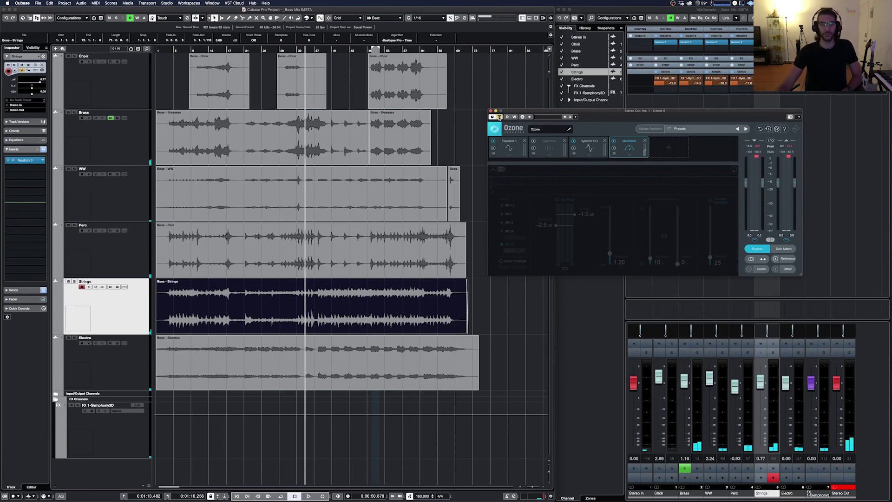
pyautogui.press('space')
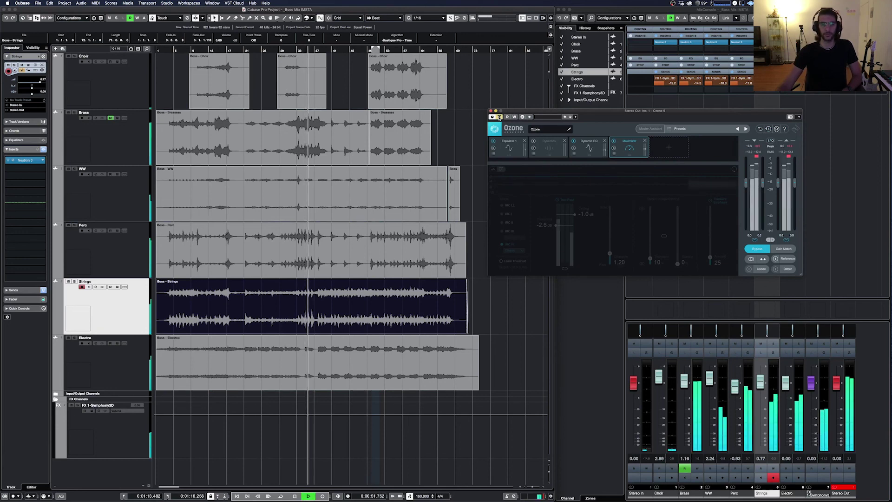
pyautogui.click(499, 117)
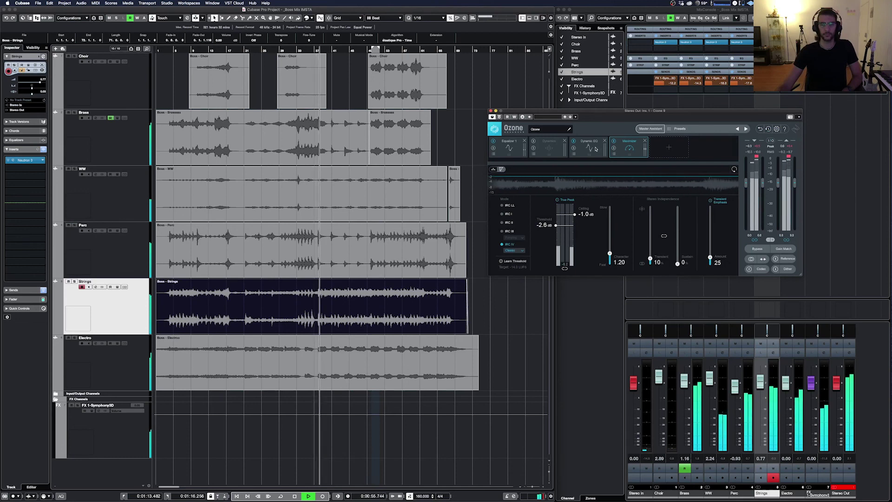
# Lower the Maximizer's threshold to about -4.5 dB, replay from about bar 33 and fine-tune the threshold.
pyautogui.moveTo(556, 225); pyautogui.dragTo(556, 234)
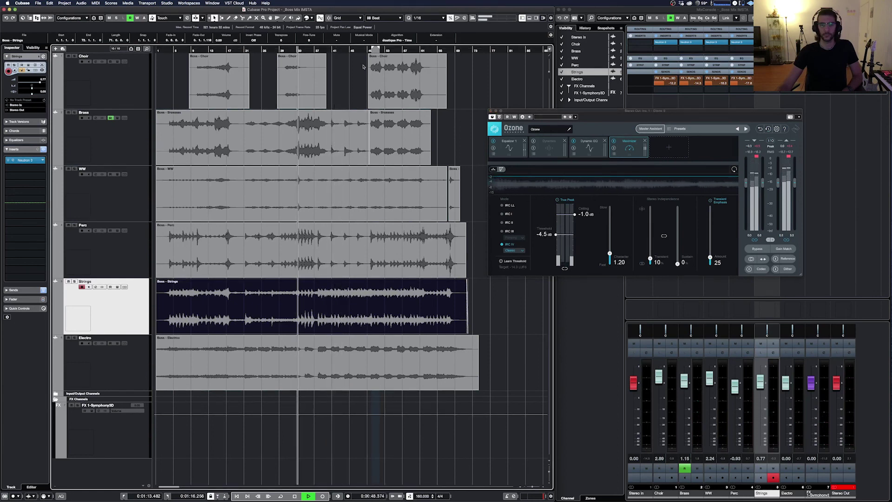
pyautogui.click(301, 49)
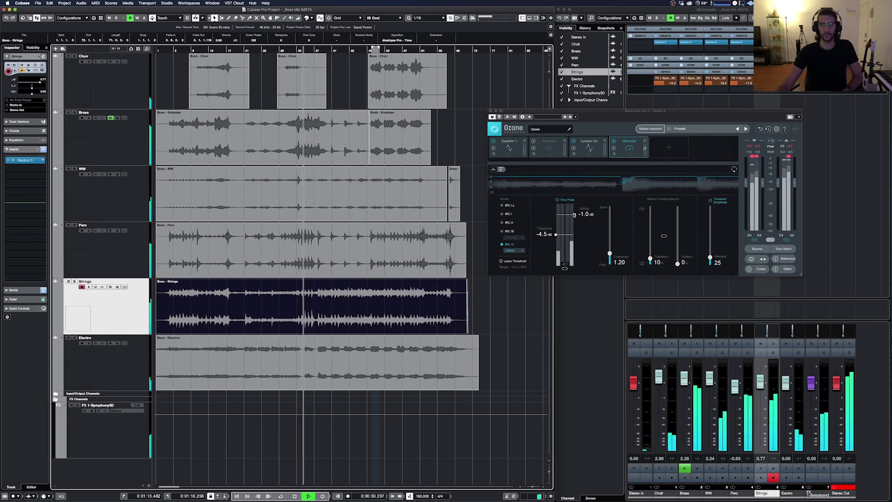
pyautogui.moveTo(574, 214); pyautogui.dragTo(556, 229)
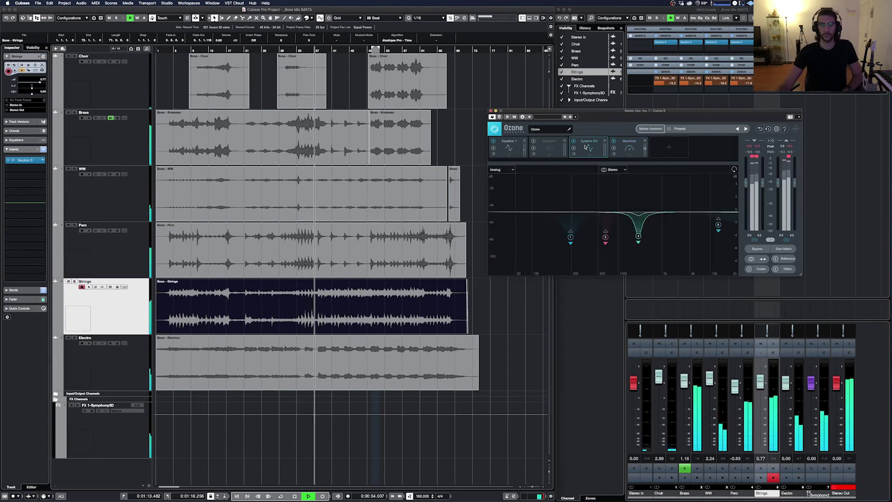
# Reduce the gain of the Equalizer's high shelf slightly, keeping it near 9.5 kHz.
pyautogui.click(519, 148)
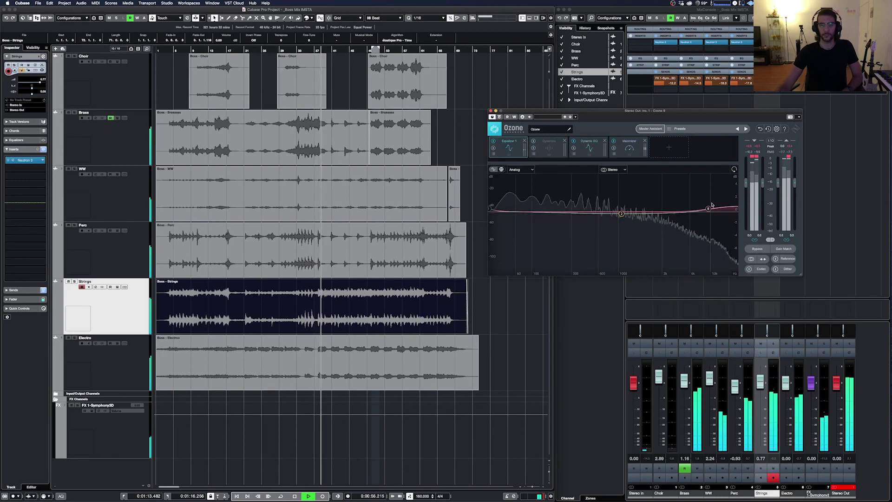
pyautogui.click(708, 208)
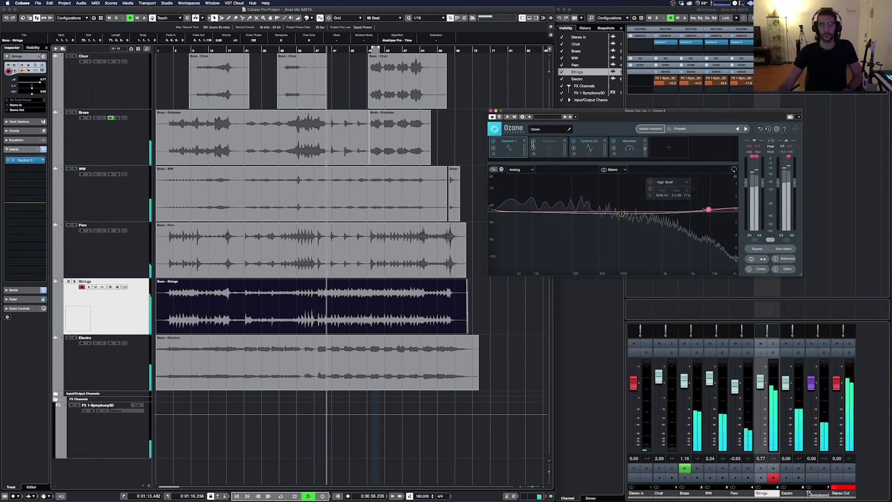